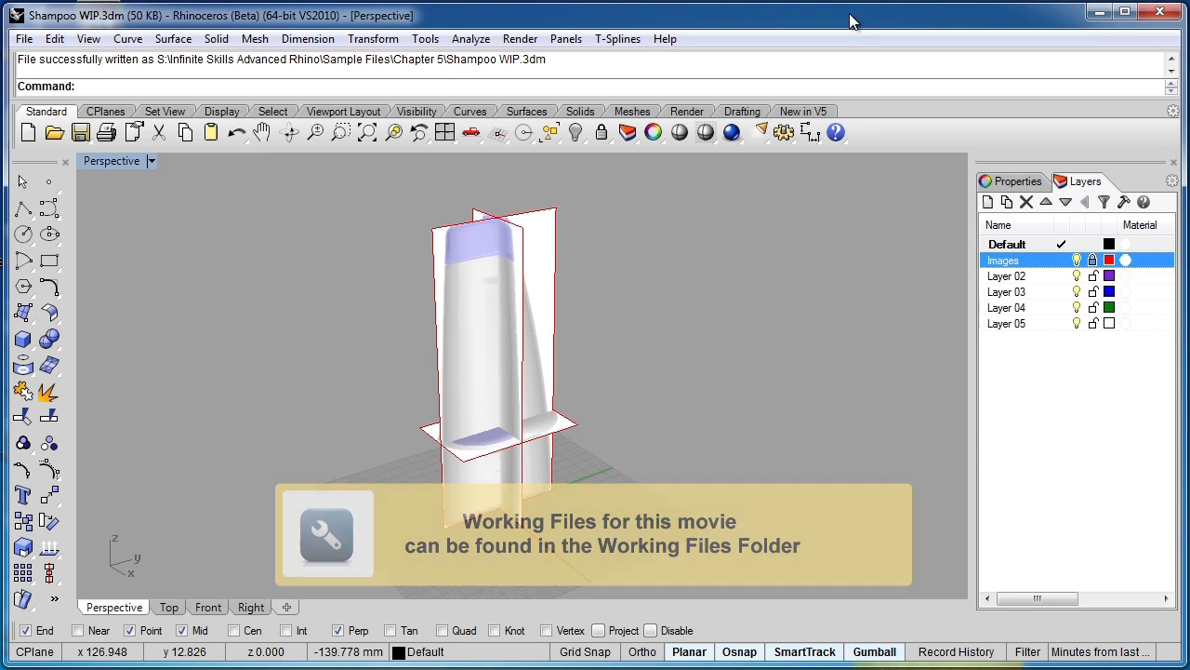
right_click_drag(689, 394, 733, 379)
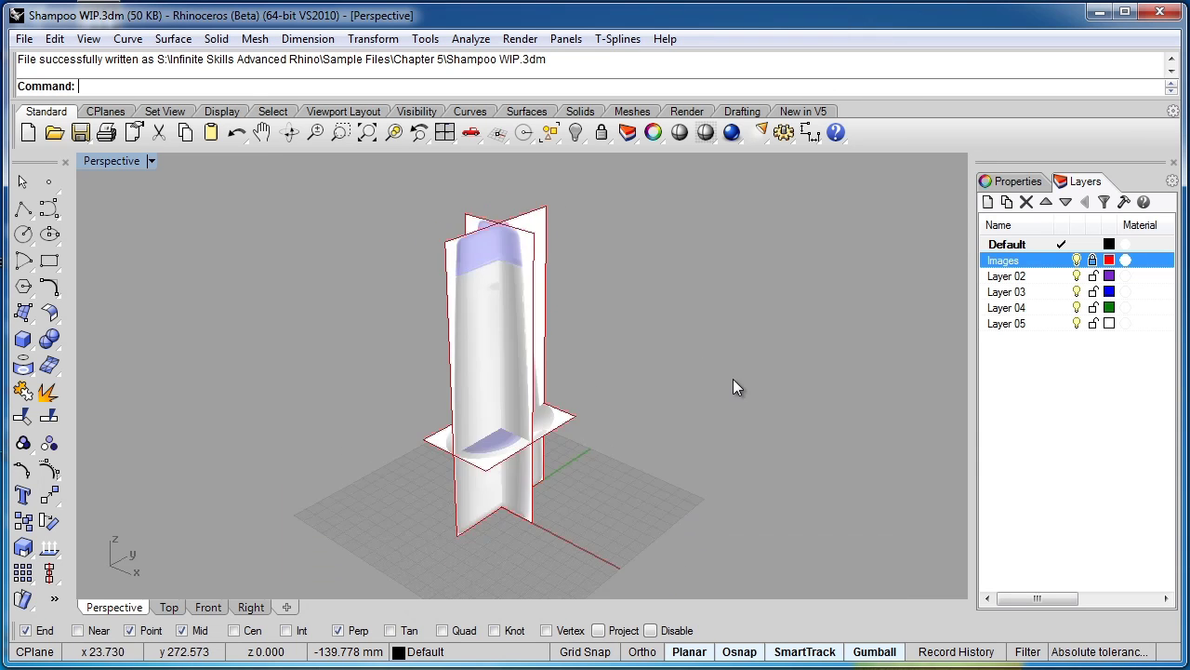
left_click(1077, 260)
left_click(1077, 261)
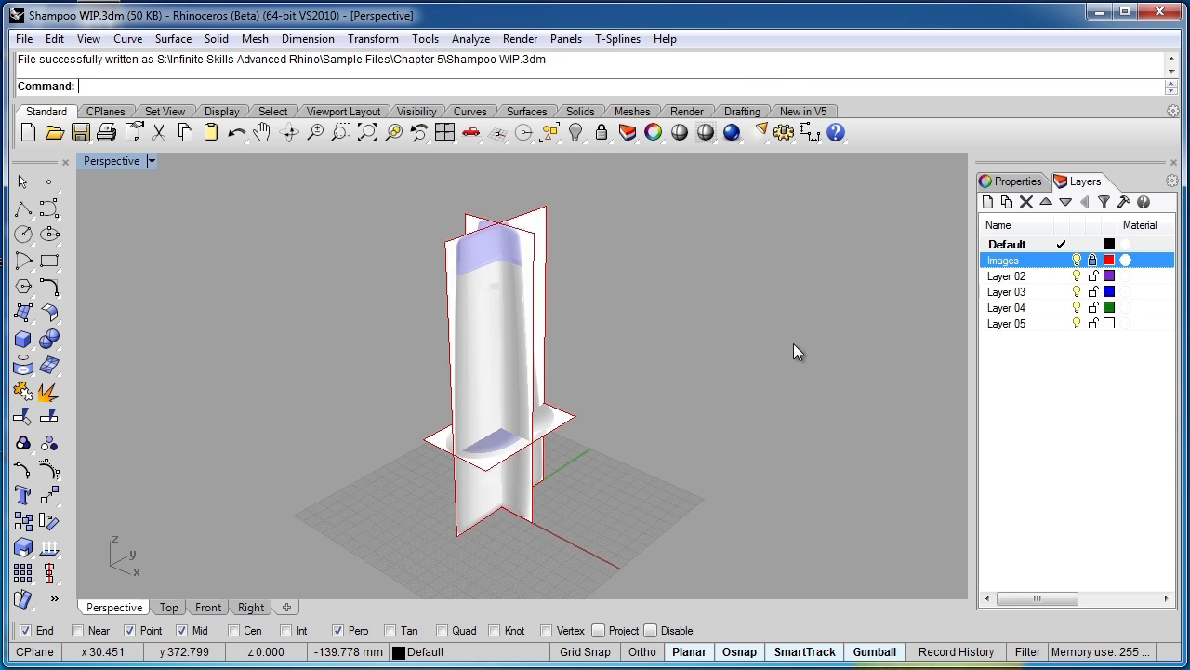
right_click_drag(653, 415, 503, 368)
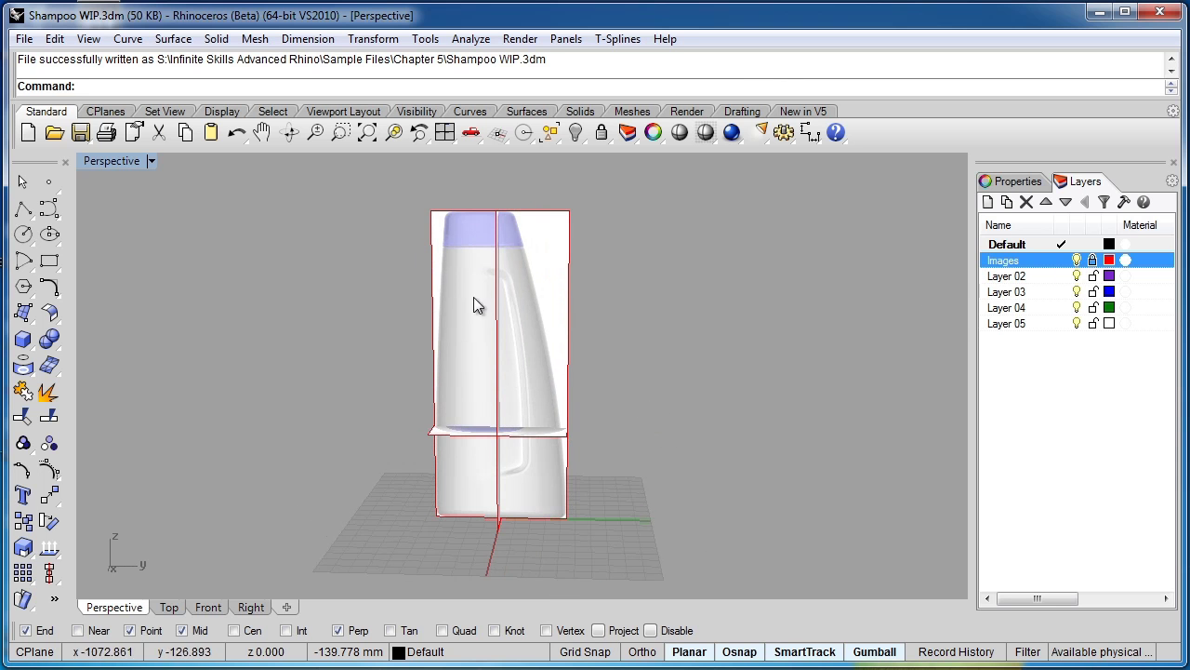
In the Right view, draw a three-point, degree-3 curve along the bottle's left edge, from above the cap to below the base.
left_click(252, 607)
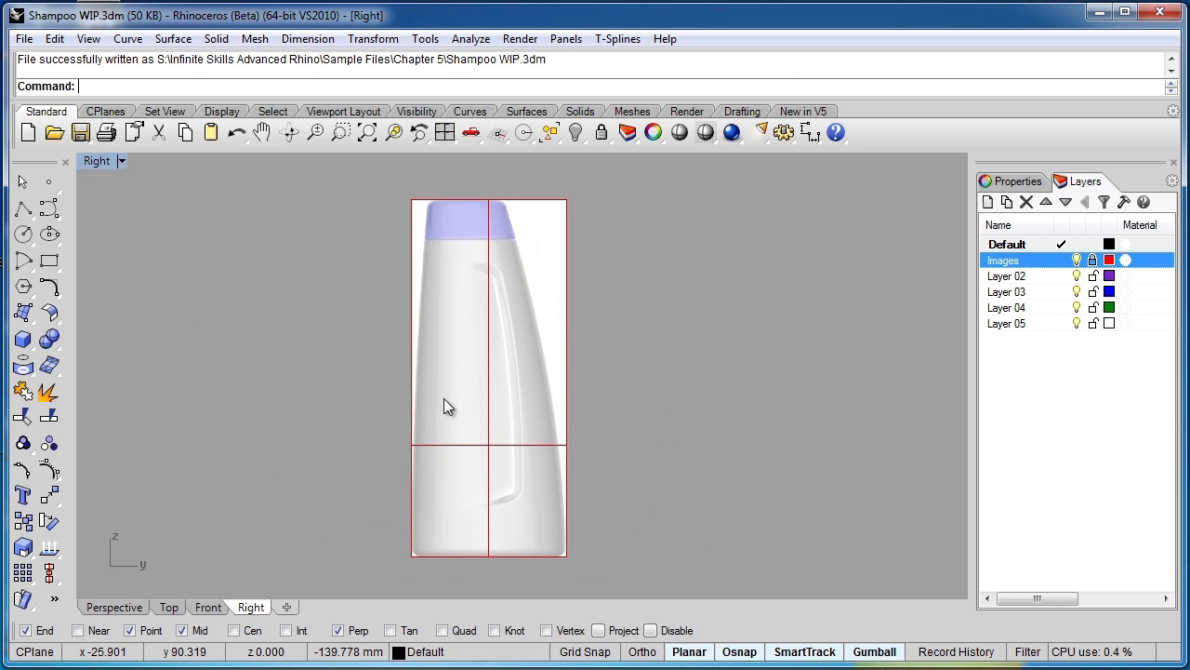
right_click_drag(499, 397, 539, 400)
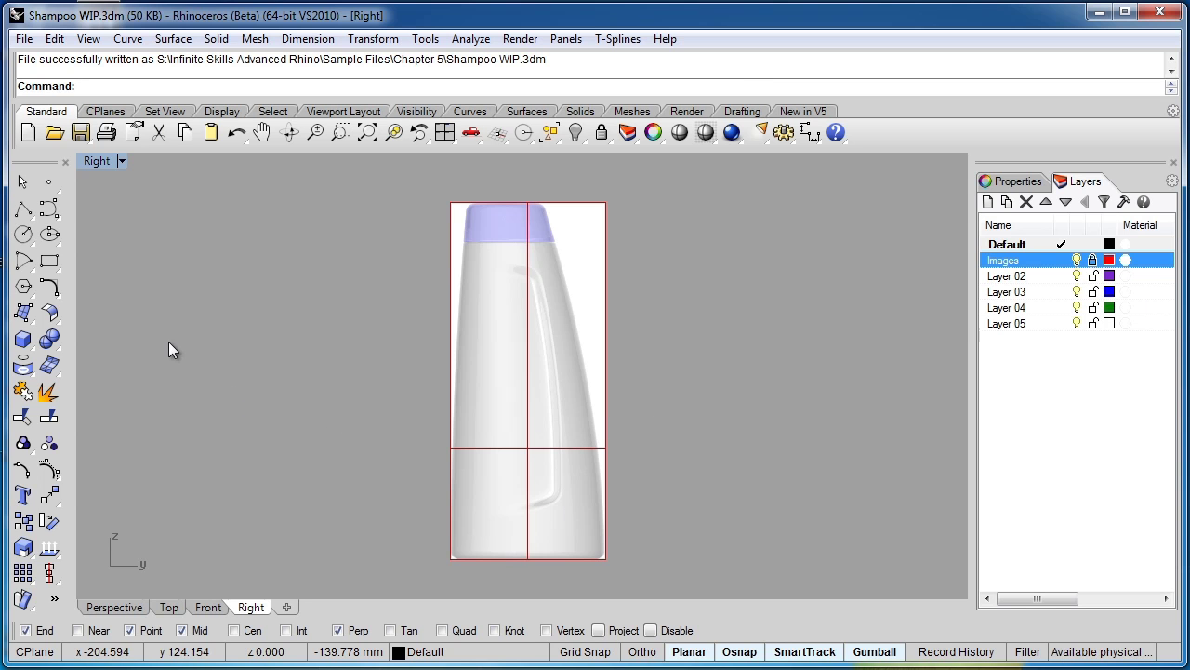
left_click(52, 210)
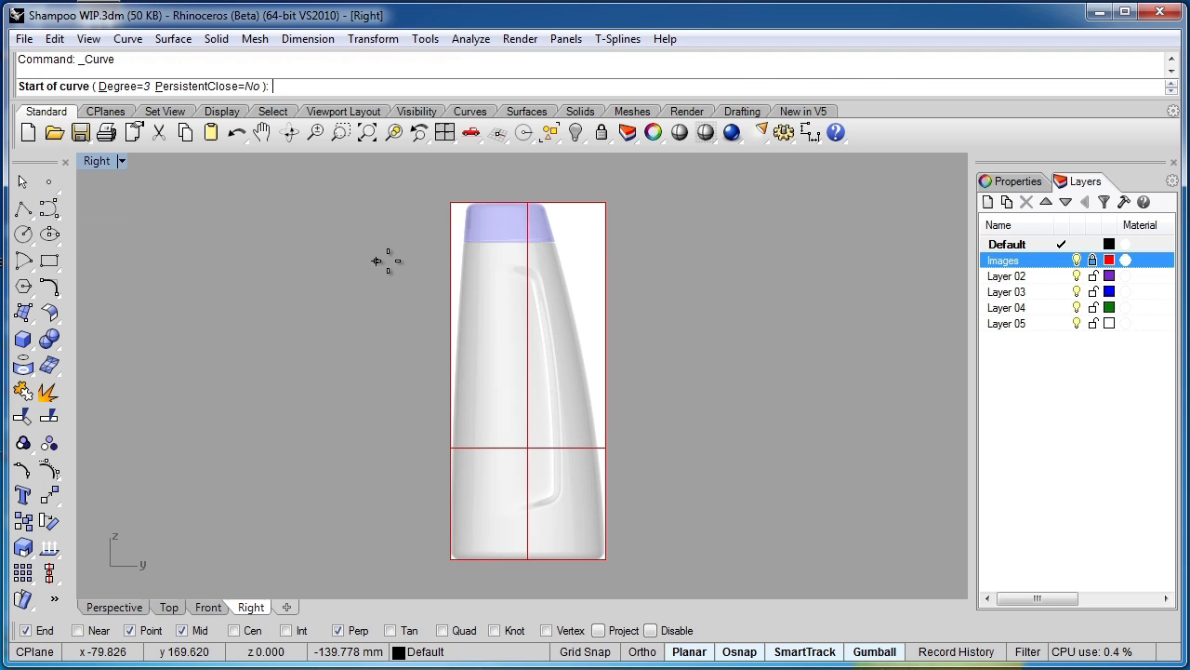
left_click(472, 181)
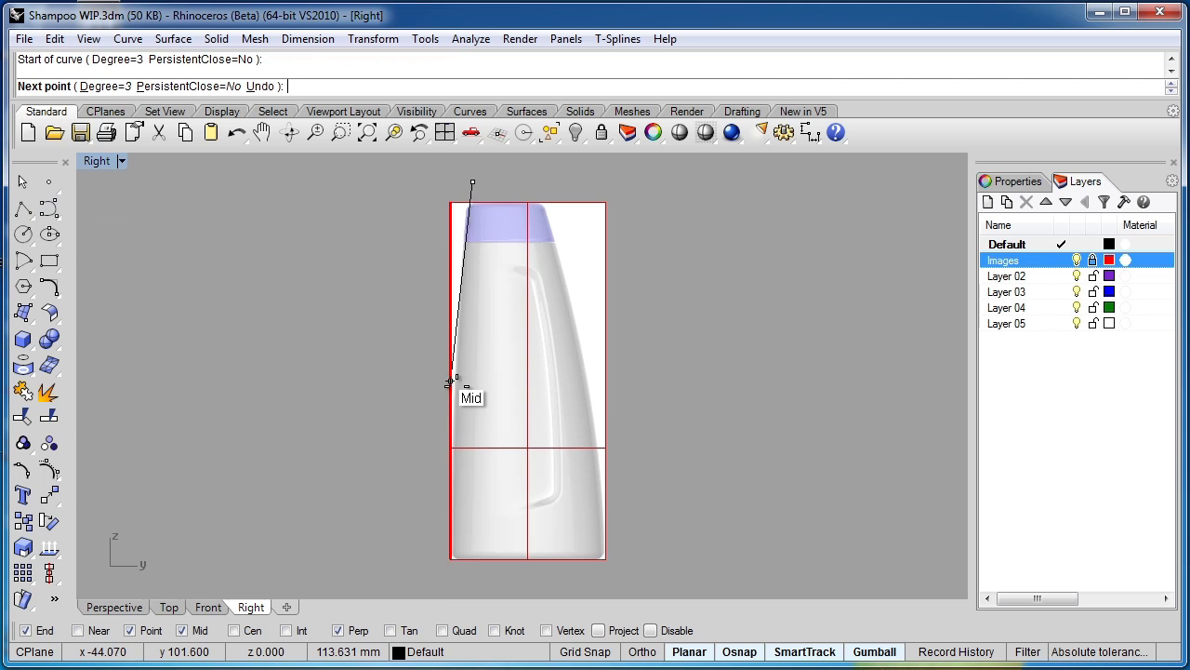
scroll(452, 381, "up", 4)
left_click(452, 443)
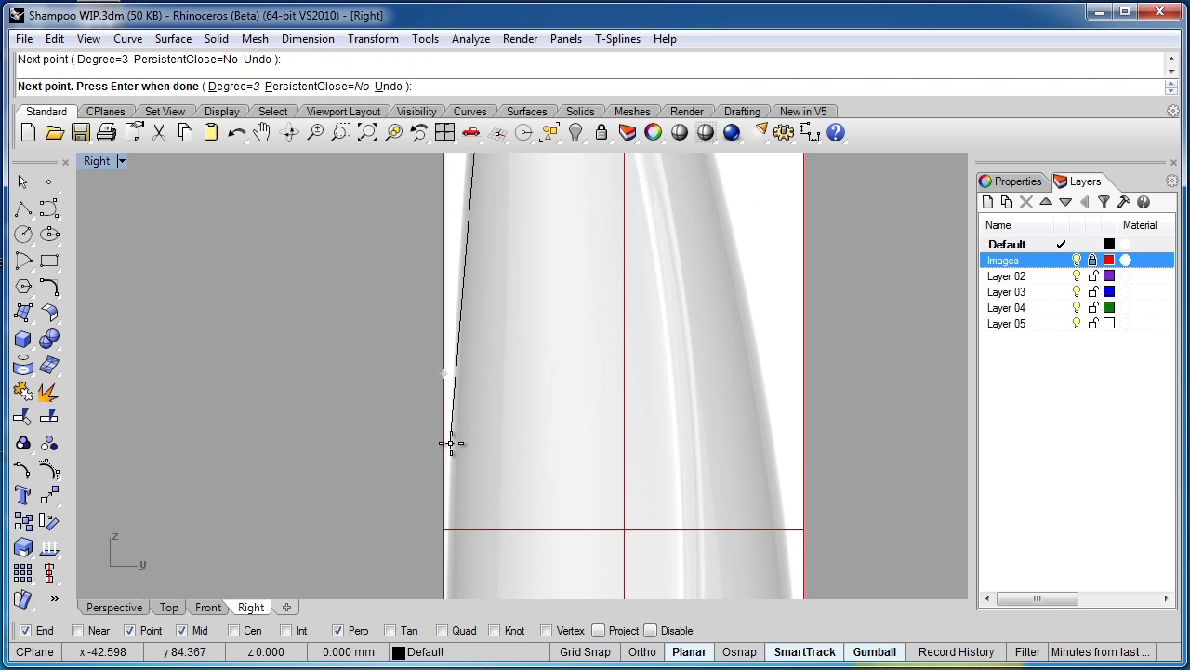
scroll(461, 428, "down", 5)
scroll(468, 547, "up", 5)
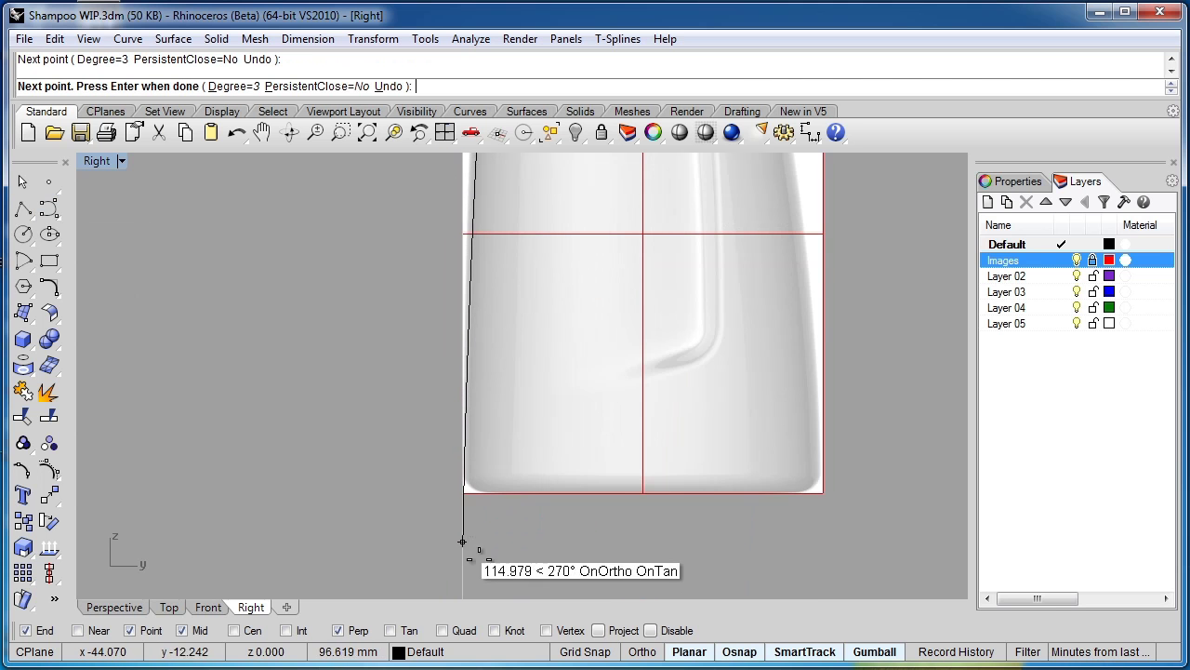
left_click(463, 538)
key("Return")
scroll(576, 537, "down", 5)
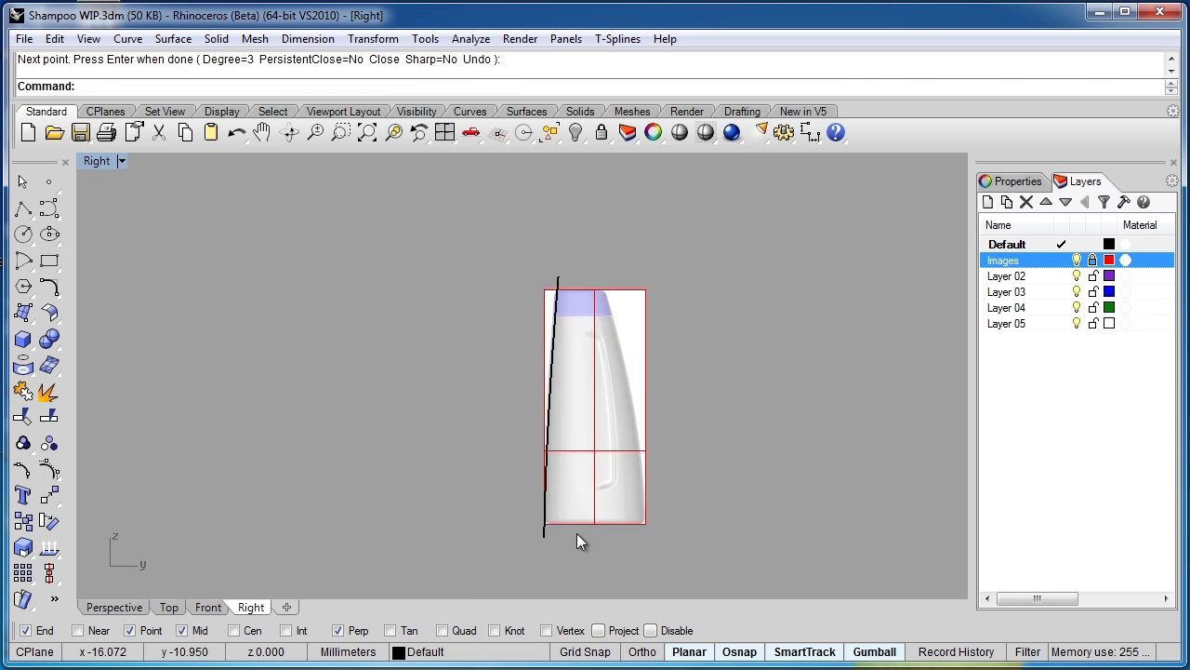
Disable the Gumball and show the control points of the curve along the bottle's left edge.
scroll(550, 438, "up", 4)
left_click(554, 387)
scroll(556, 381, "down", 1)
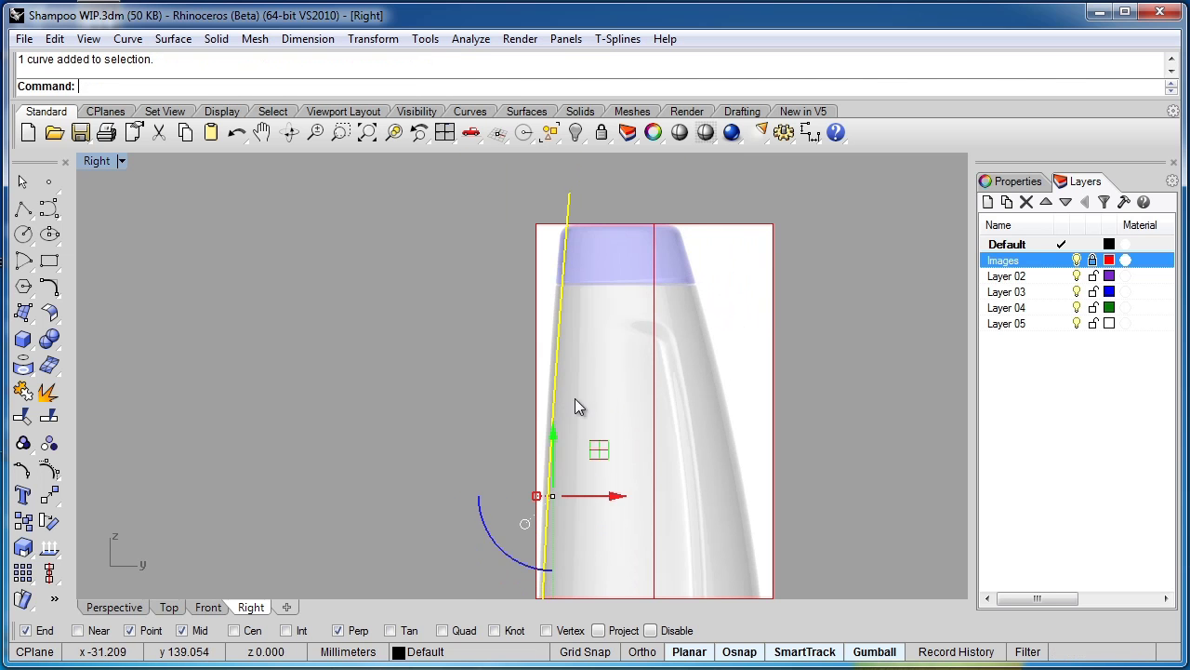
left_click(874, 657)
right_click_drag(664, 476, 613, 452)
key("F10")
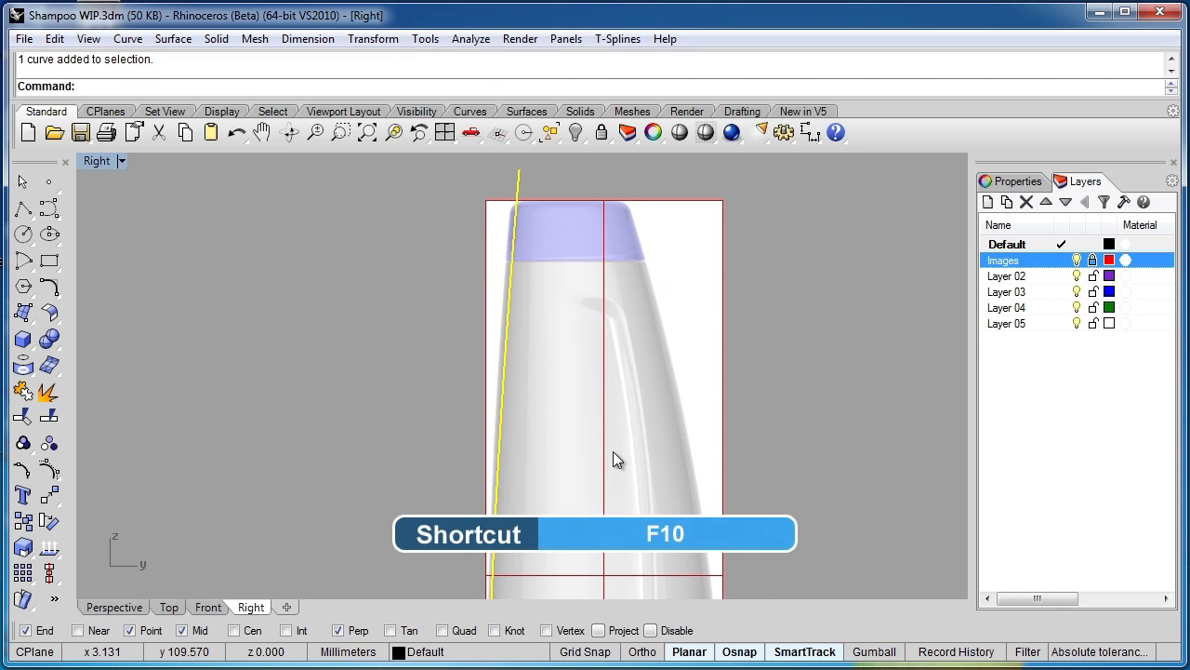
Move the top and middle control points of the left curve outward so it follows the bottle's left edge.
right_click_drag(552, 358, 558, 478)
scroll(525, 320, "up", 6)
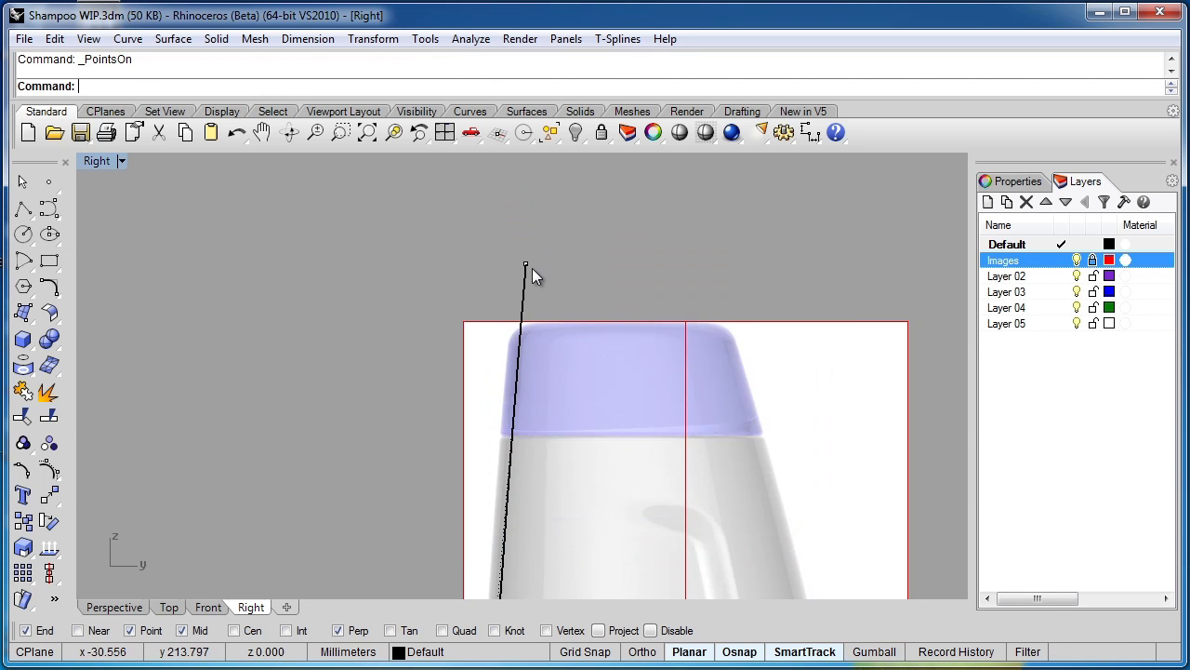
left_click_drag(526, 265, 513, 260)
scroll(545, 381, "down", 5)
scroll(551, 346, "up", 5)
left_click_drag(546, 401, 526, 401)
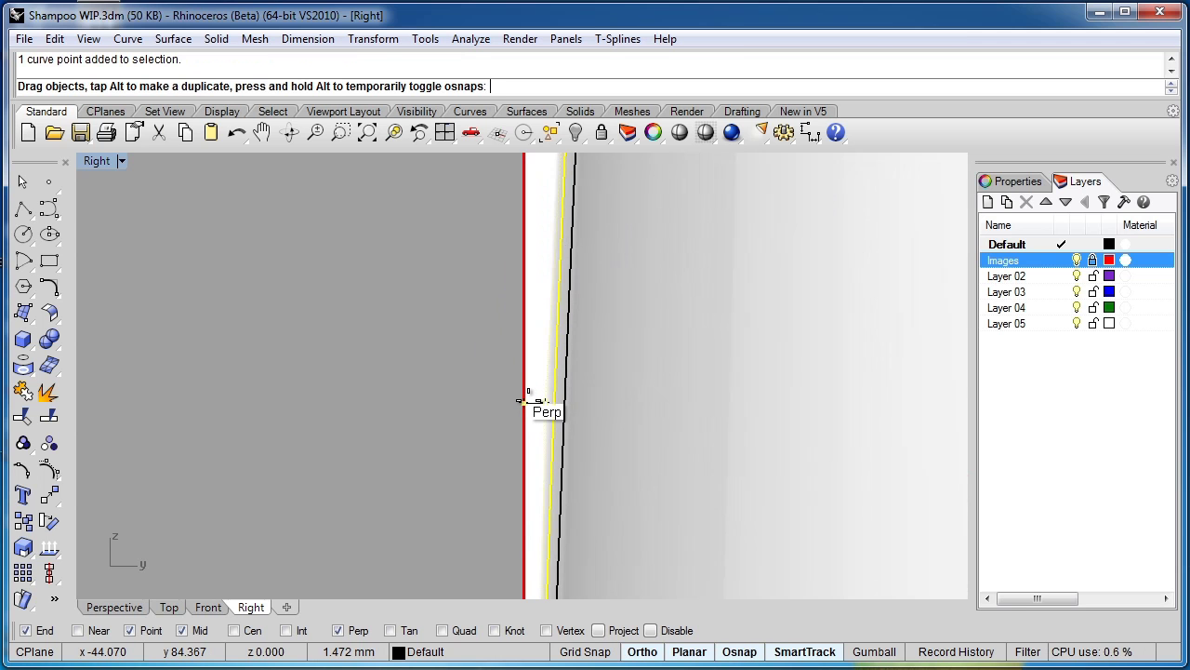
mouse_move(528, 400)
left_mouse_down()
mouse_move(531, 419)
mouse_move(523, 402)
mouse_move(605, 404)
mouse_move(425, 401)
mouse_move(693, 406)
mouse_move(660, 345)
mouse_move(446, 415)
mouse_move(627, 480)
mouse_move(521, 399)
mouse_move(592, 402)
mouse_move(509, 407)
left_mouse_up()
scroll(612, 413, "down", 4)
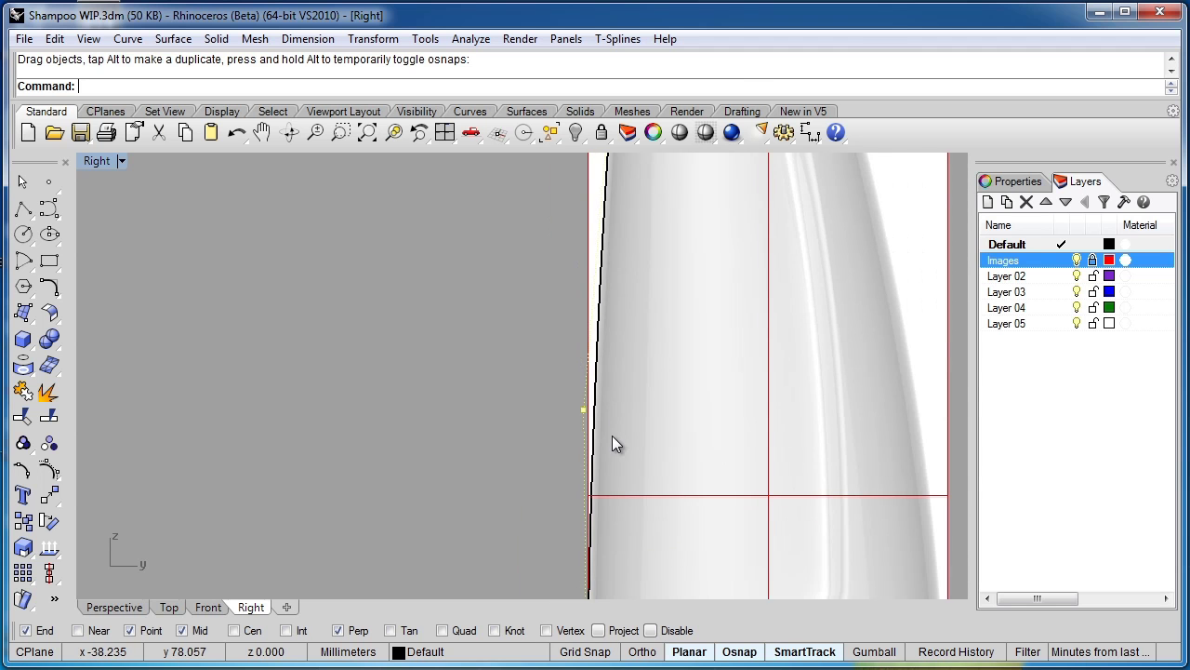
Shift the left curve's bottom control point slightly inward, below the base, and check the curve's fit along the bottle's edge.
scroll(615, 434, "down", 4)
right_click_drag(628, 566, 617, 428)
scroll(591, 469, "up", 10)
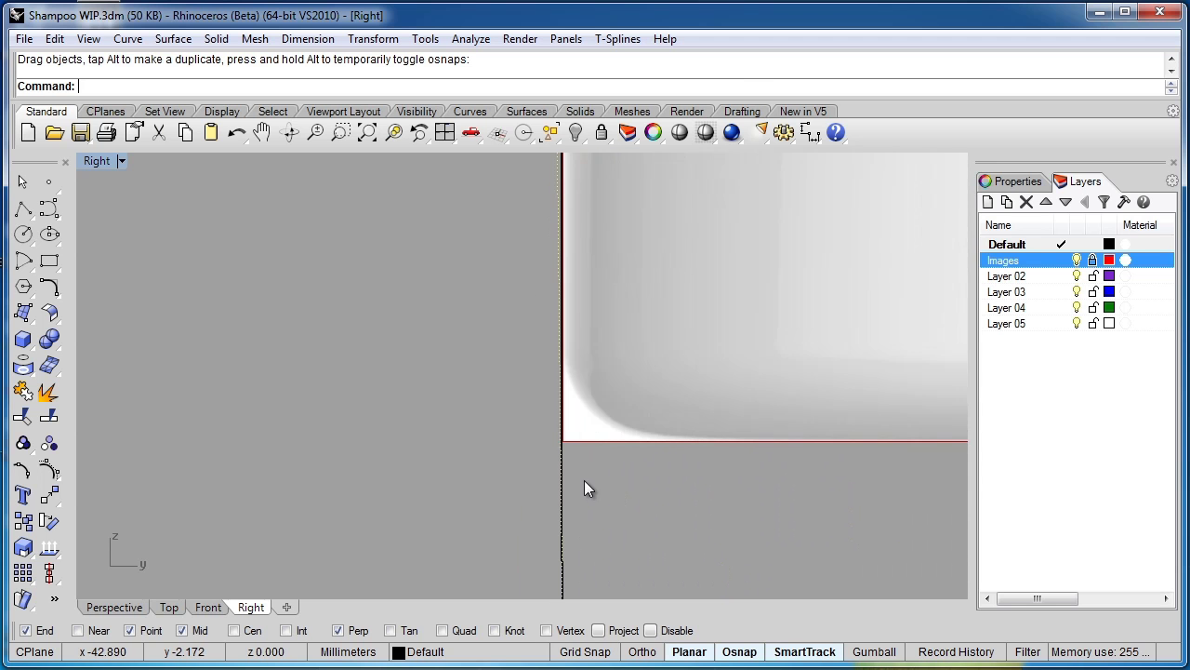
left_click(578, 544)
left_click_drag(579, 544, 582, 544, "shift")
scroll(652, 515, "down", 4)
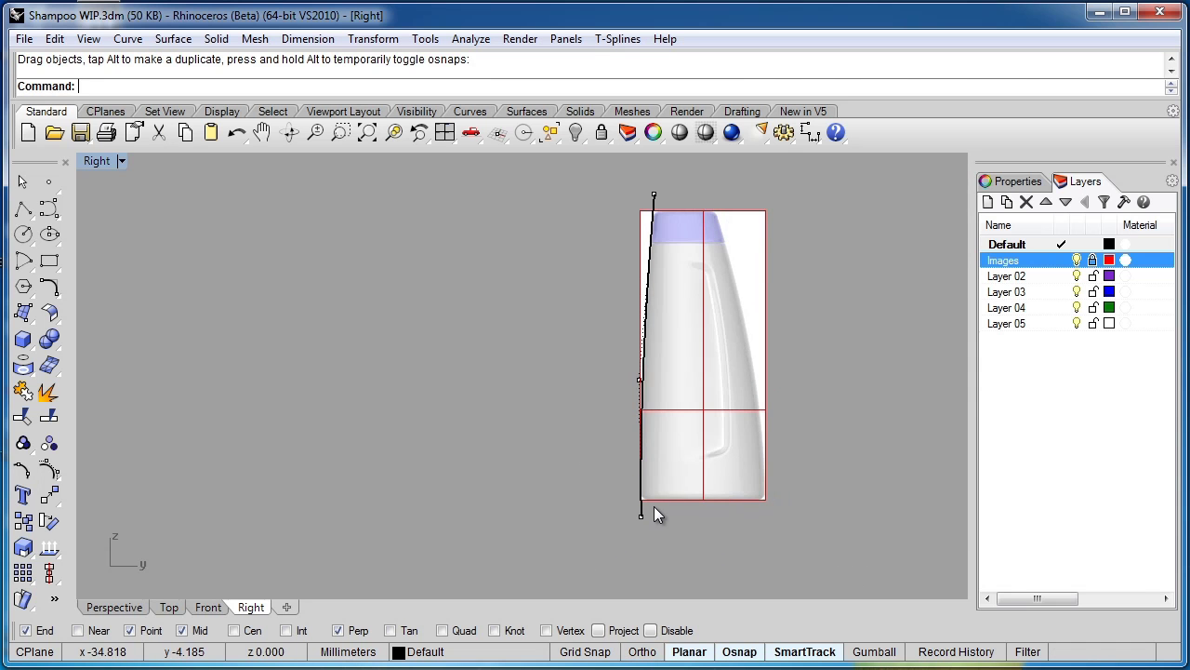
scroll(641, 317, "up", 5)
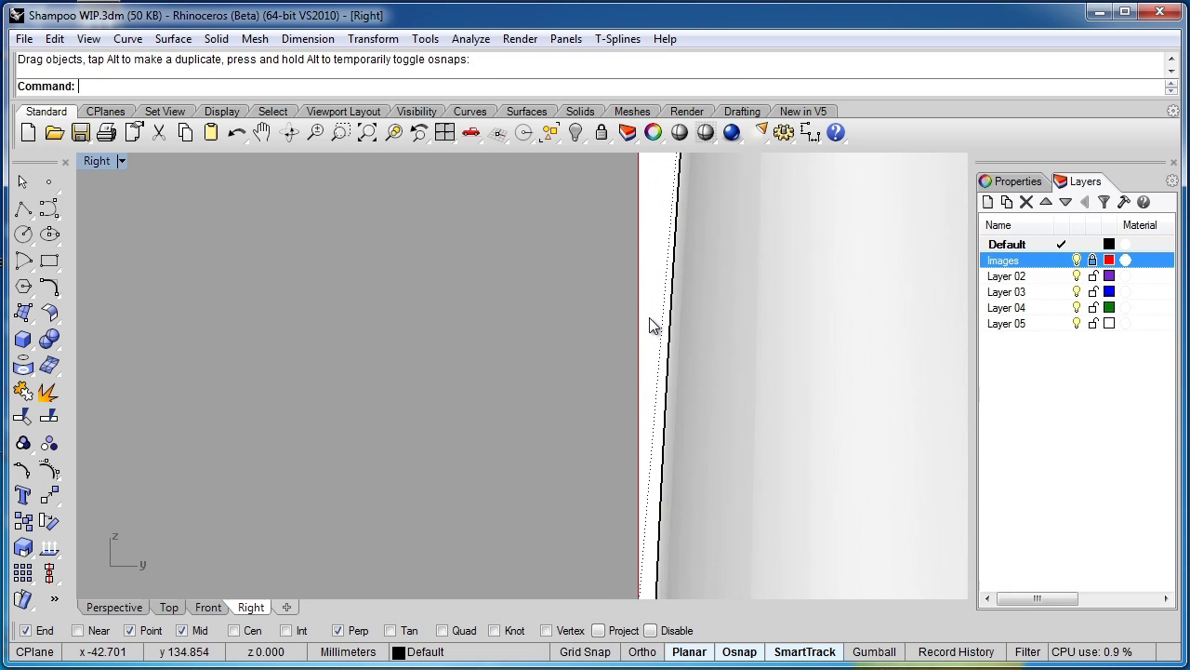
scroll(650, 324, "down", 5)
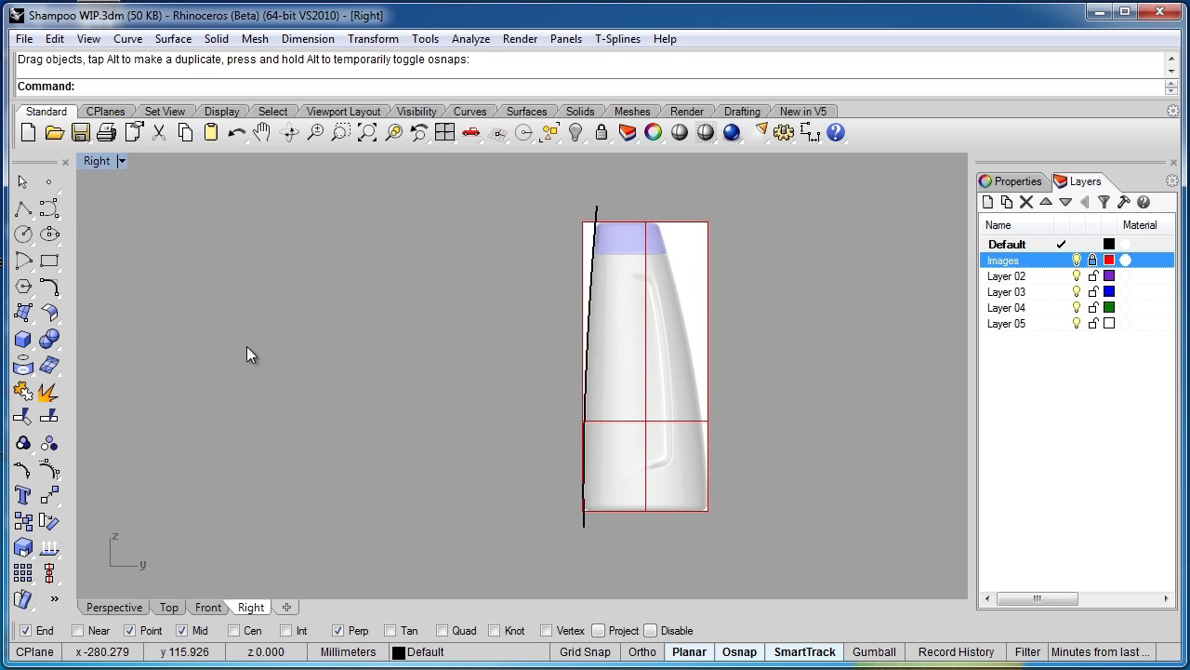
left_click(48, 211)
scroll(684, 524, "up", 5)
right_click_drag(688, 526, 823, 594)
left_click(834, 518)
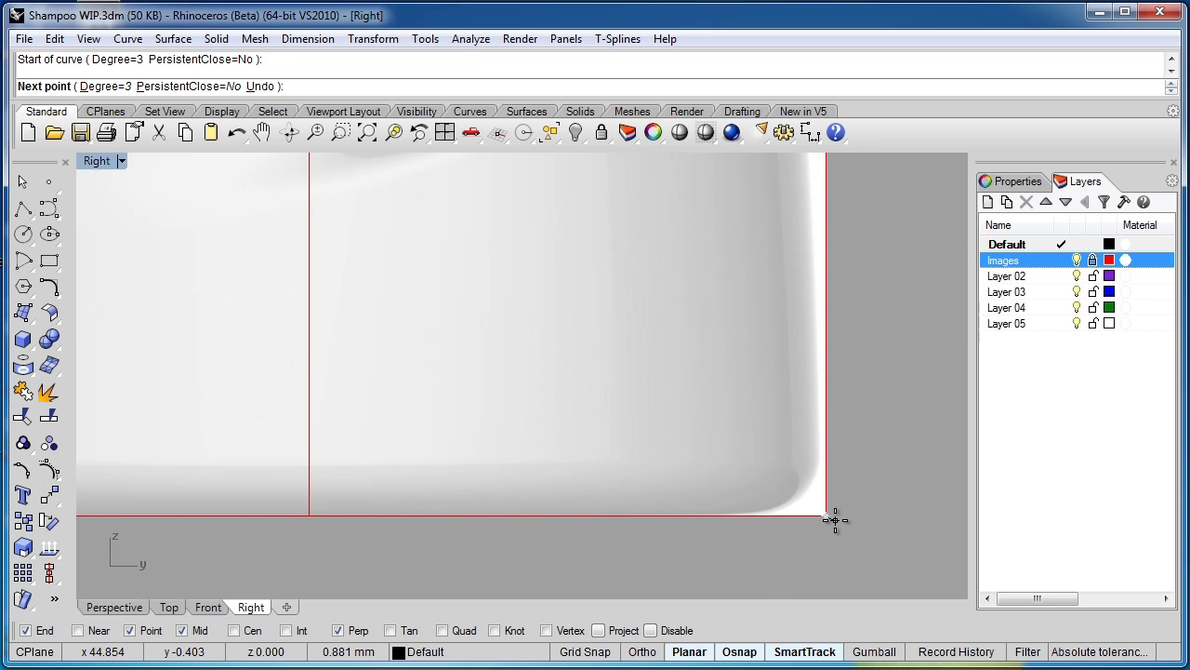
key("Escape")
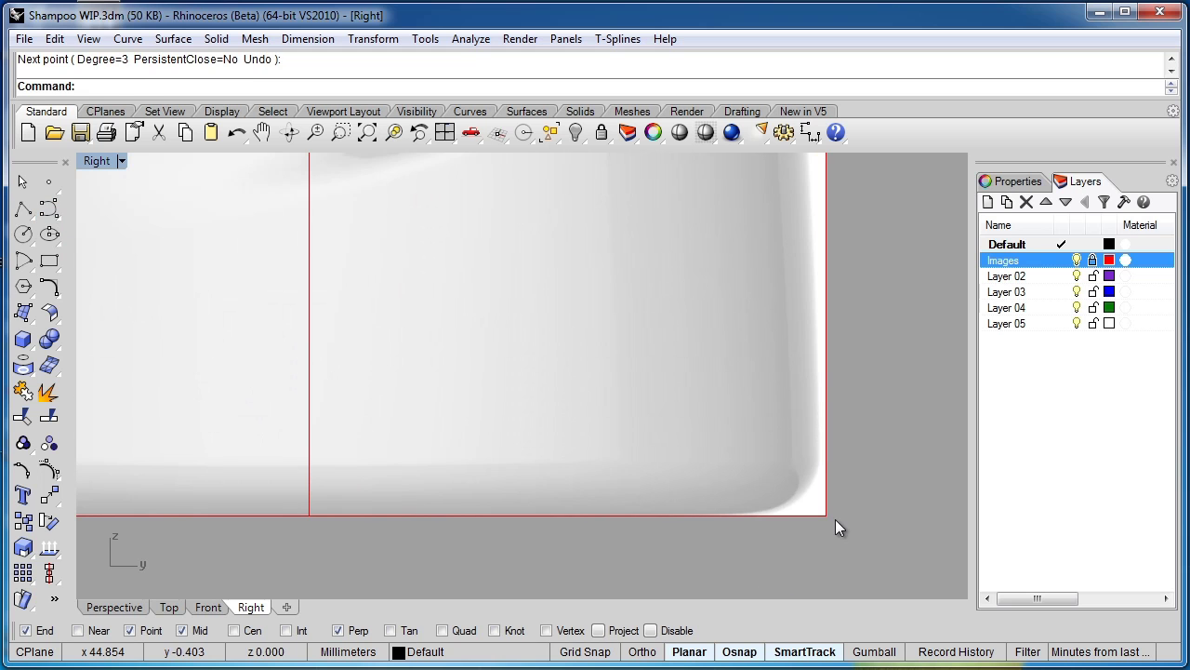
Draw a three-point, degree-3 curve from the image's bottom-right corner along the bottle's right edge to a point above the cap.
right_click(835, 519)
left_click(826, 516)
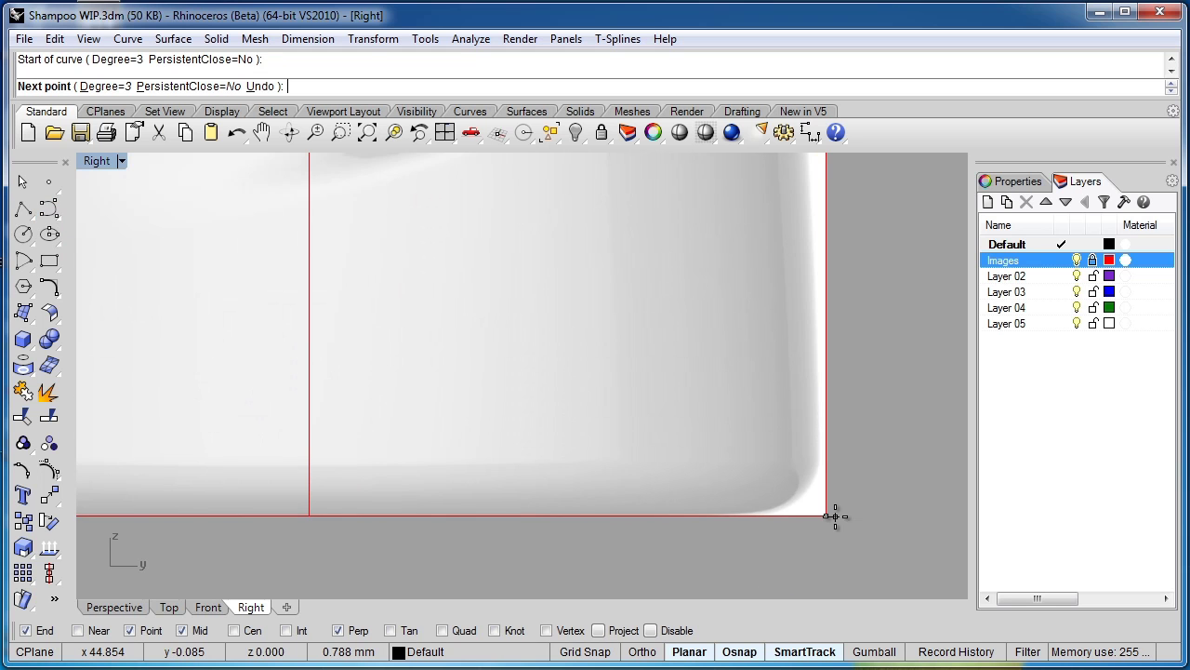
scroll(833, 514, "down", 3)
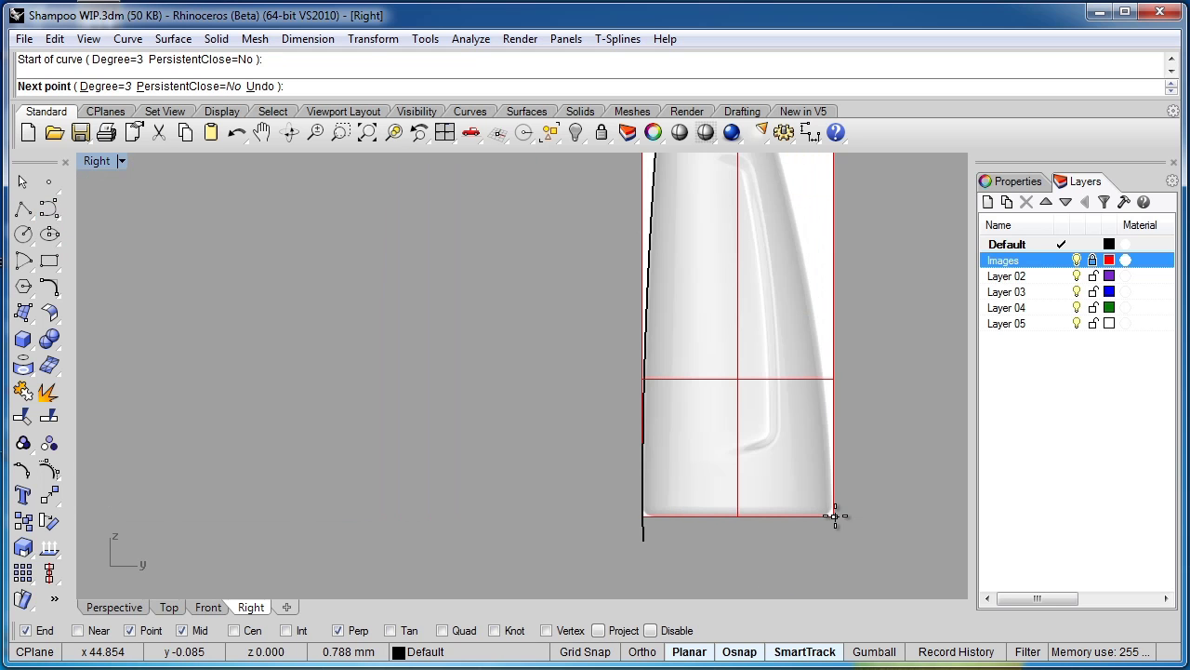
left_click(814, 178)
right_click_drag(815, 177, 797, 375)
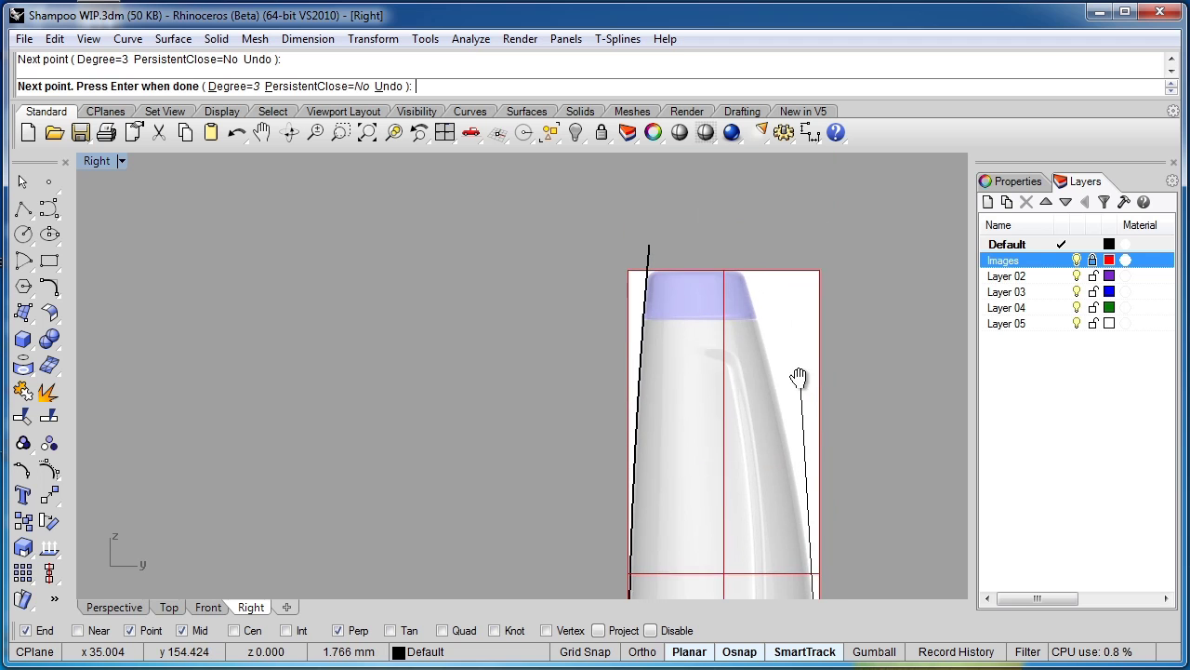
left_click(724, 241)
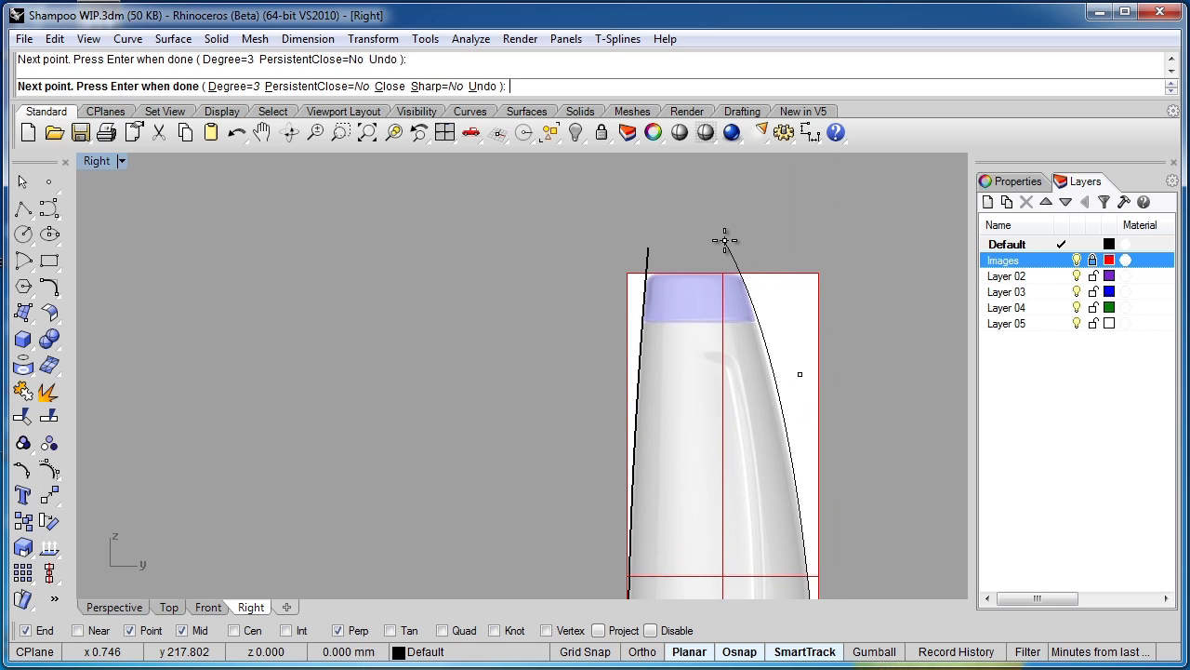
right_click(724, 239)
scroll(729, 242, "down", 4)
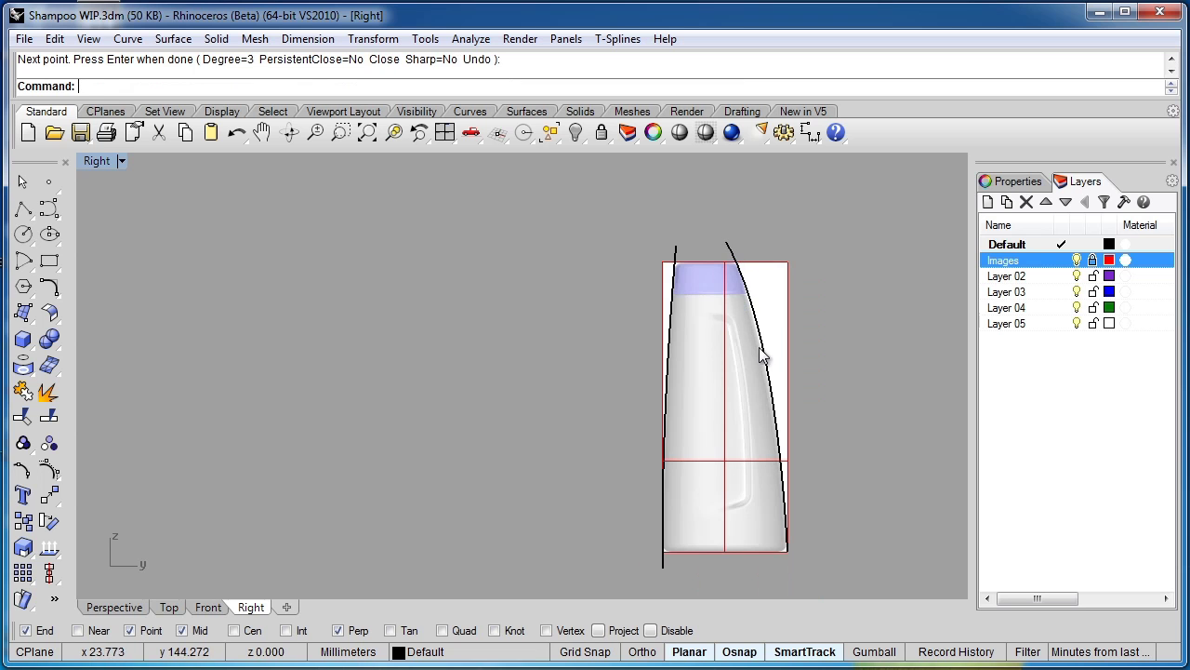
Show the right curve's control points and reposition its middle point to follow the bottle's right edge more closely.
scroll(758, 349, "up", 4)
left_click(766, 331)
right_click_drag(767, 331, 703, 331)
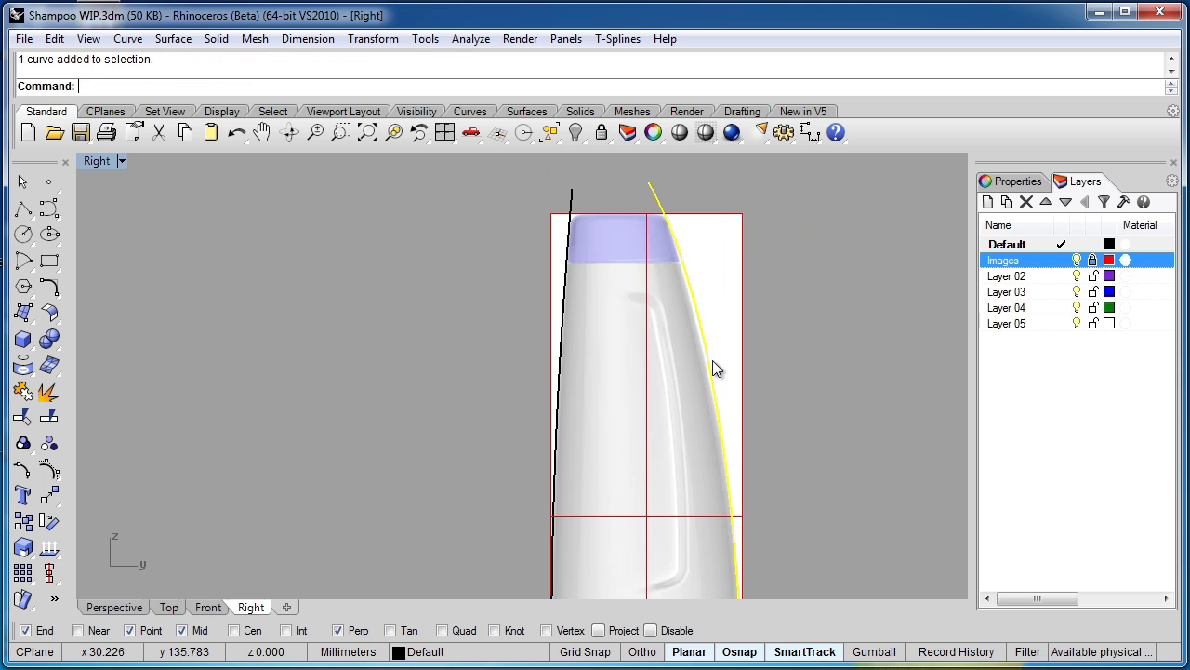
key("F10")
left_click_drag(725, 316, 727, 377)
scroll(707, 439, "up", 10)
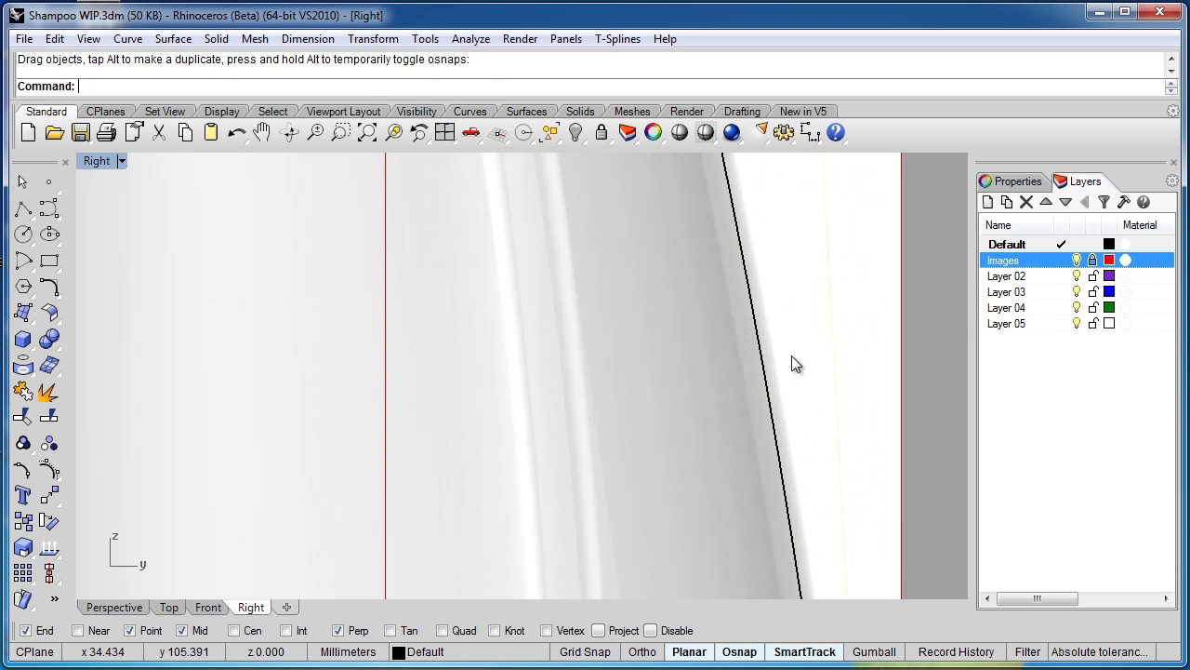
scroll(809, 337, "down", 4)
scroll(803, 287, "up", 4)
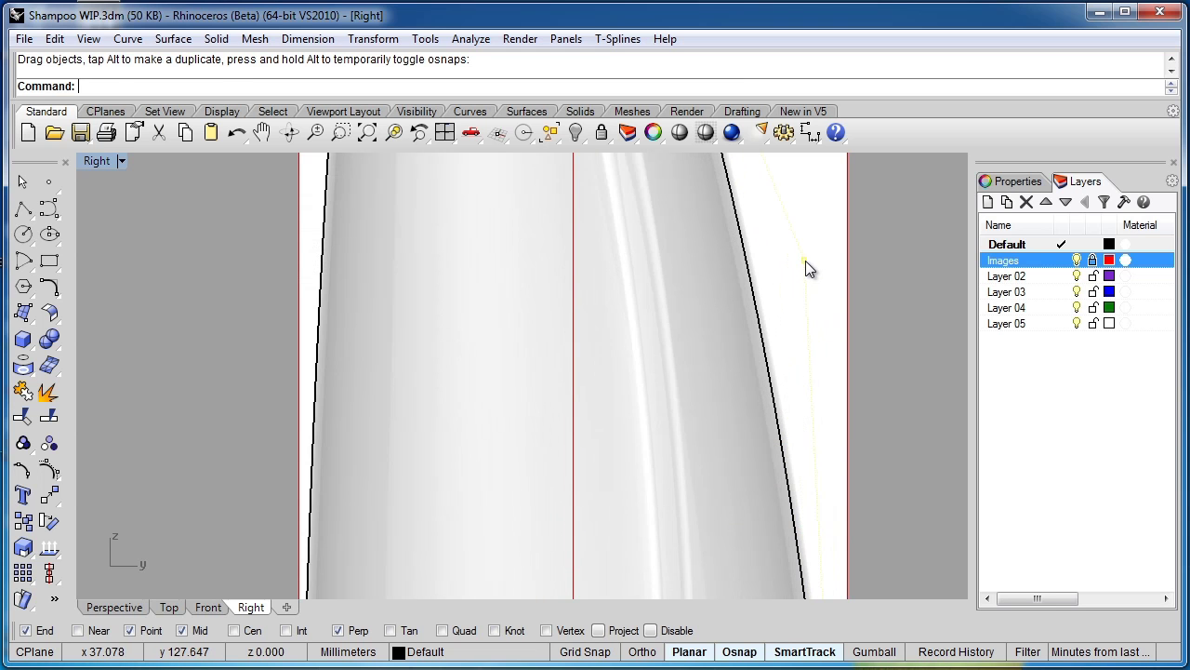
left_click_drag(808, 265, 826, 282)
scroll(736, 279, "down", 4)
Extend the right curve below the bottle's base by moving its bottom control point down from the image's corner.
right_click_drag(750, 385, 722, 296)
scroll(728, 528, "up", 7)
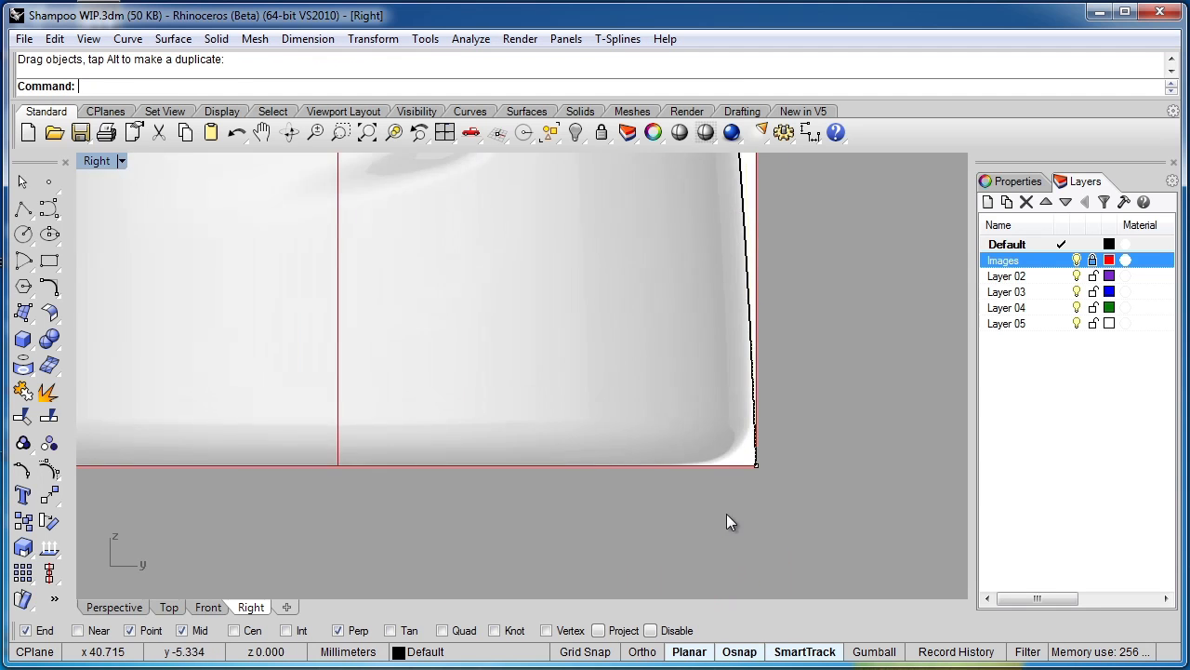
scroll(754, 482, "up", 8)
left_click(772, 424)
scroll(792, 441, "down", 5)
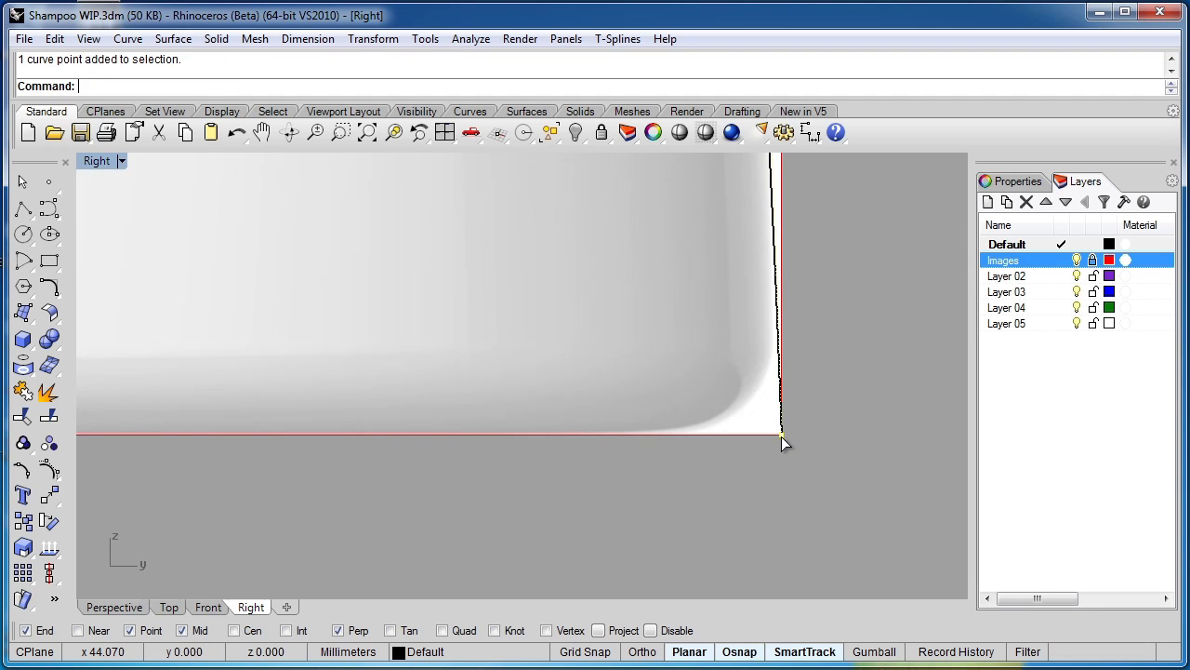
left_click_drag(781, 440, 788, 583, "shift")
scroll(809, 558, "down", 3)
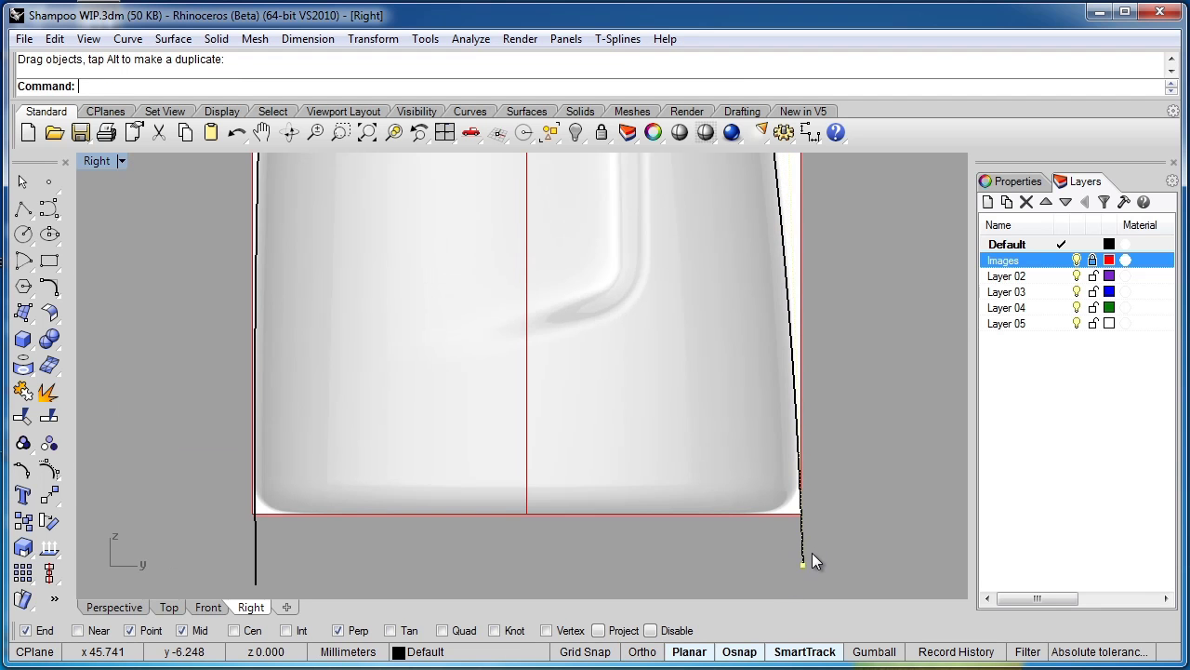
Nudge the right curve's top control point slightly outward above the cap to follow the bottle's edge.
right_click_drag(829, 544, 817, 499)
scroll(817, 500, "down", 10)
right_click_drag(842, 200, 834, 380)
scroll(753, 286, "up", 4)
scroll(690, 296, "down", 1)
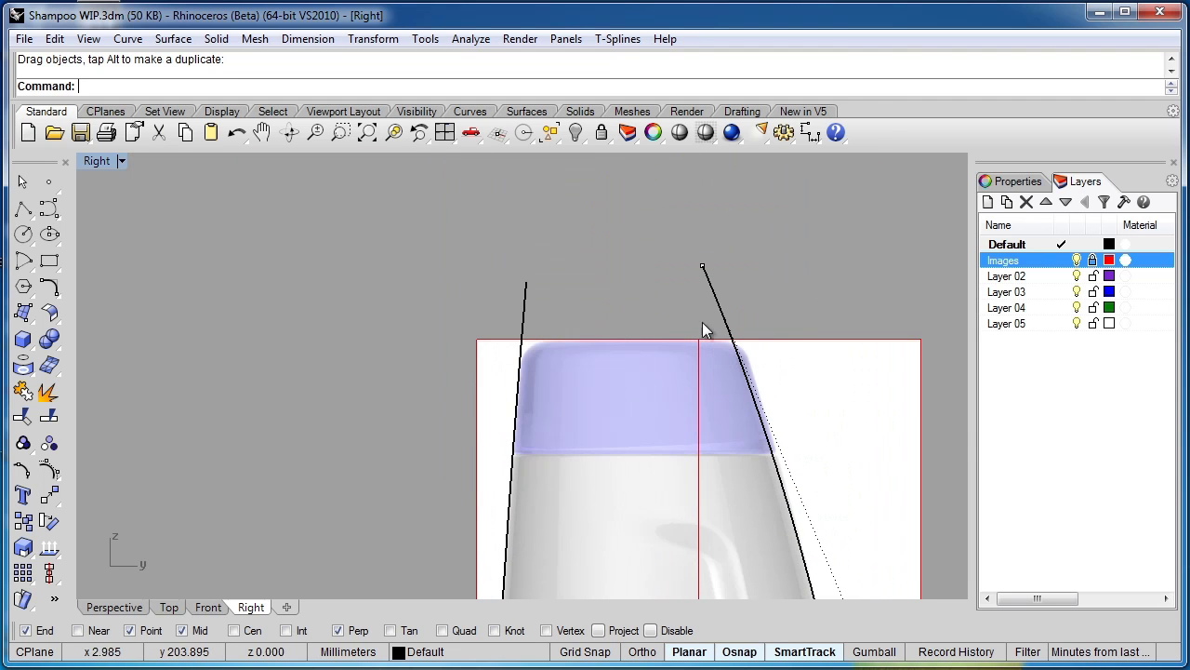
left_click(702, 268)
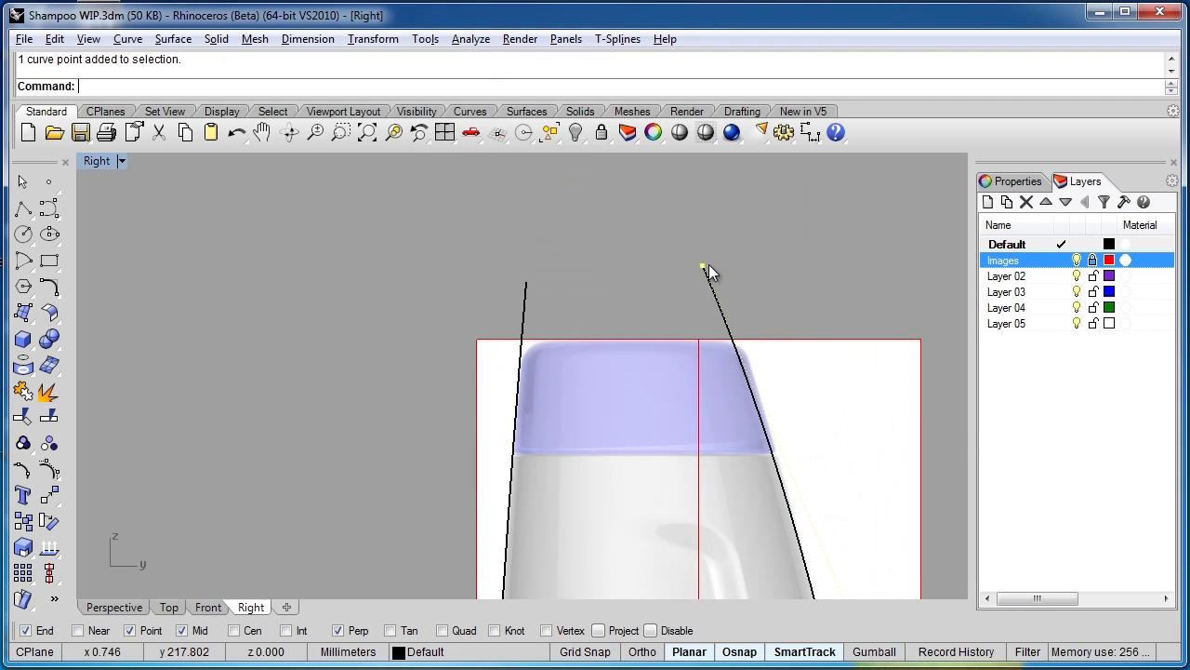
left_click_drag(712, 265, 719, 266)
Move the right curve's middle control point horizontally inward about 2.4 mm, check the fit down to the base, and hide the control points.
scroll(718, 267, "up", 5)
left_click(856, 545)
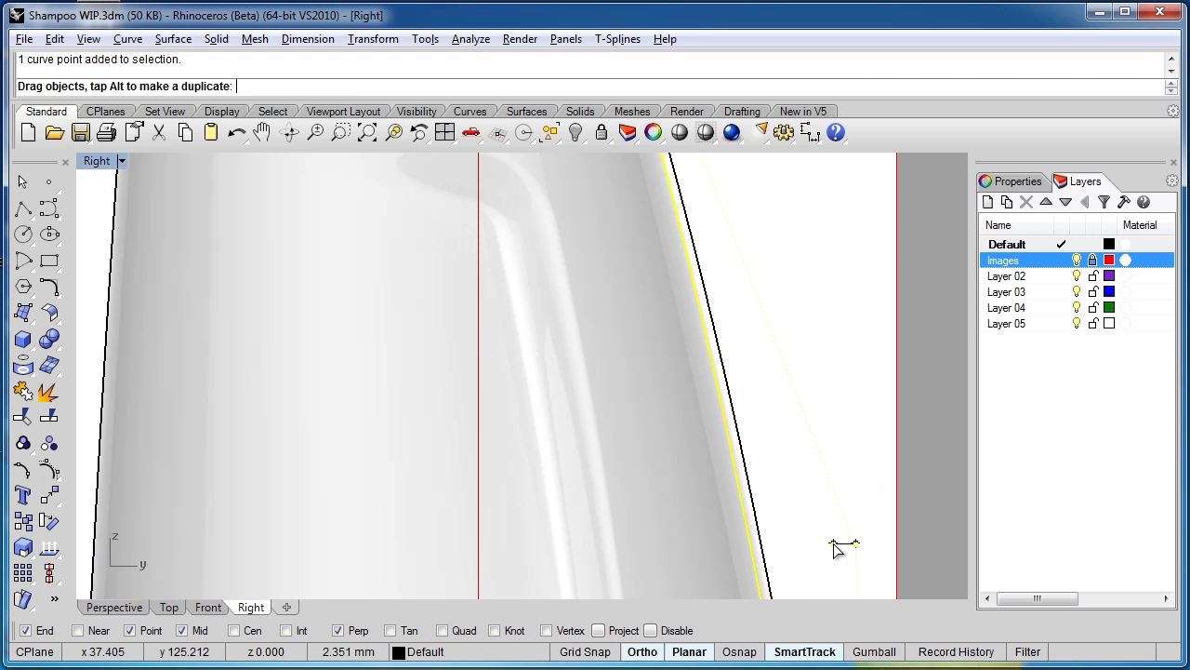
scroll(789, 356, "down", 5)
scroll(795, 490, "up", 4)
scroll(800, 493, "down", 2)
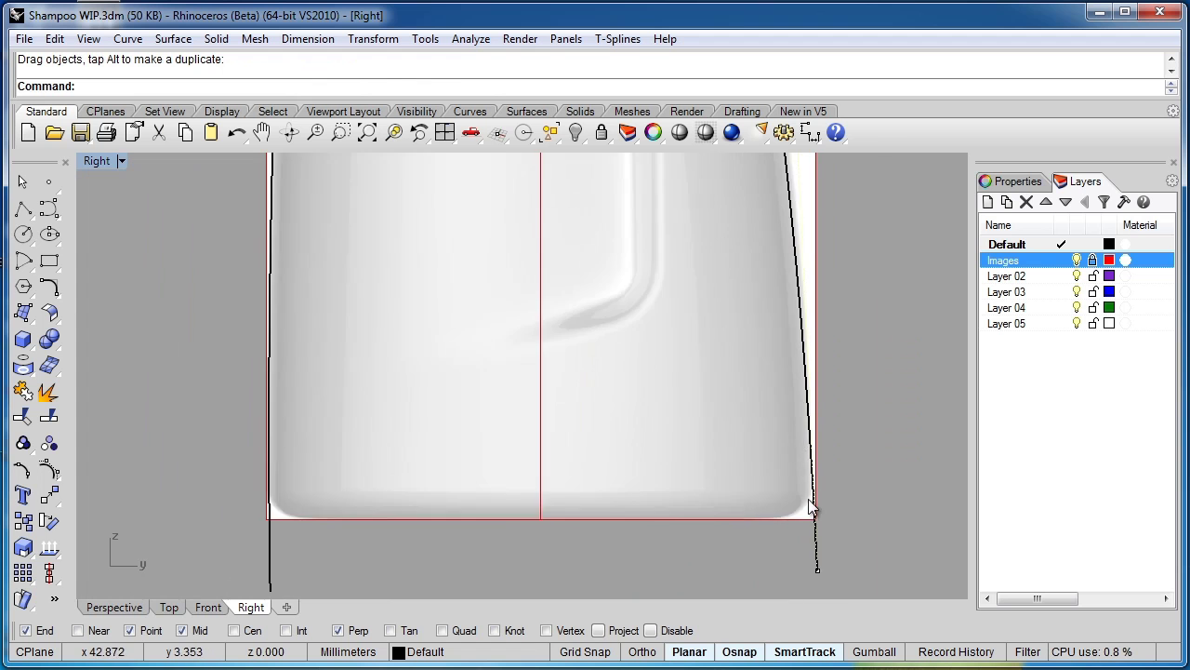
scroll(752, 395, "down", 3)
scroll(724, 473, "down", 1)
right_click_drag(712, 399, 670, 390)
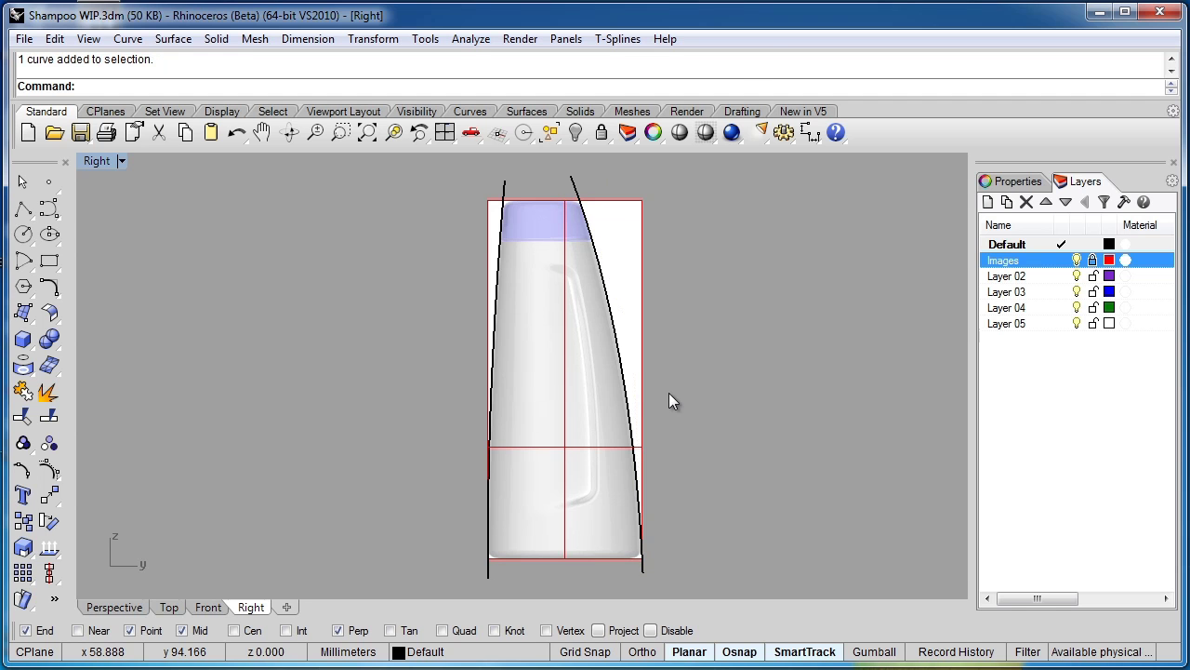
Start a degree-3 control-point curve in the Front view, just below the bottle's lower-left corner.
left_click(208, 608)
scroll(407, 542, "up", 3)
right_click_drag(409, 550, 528, 448)
scroll(527, 447, "up", 2)
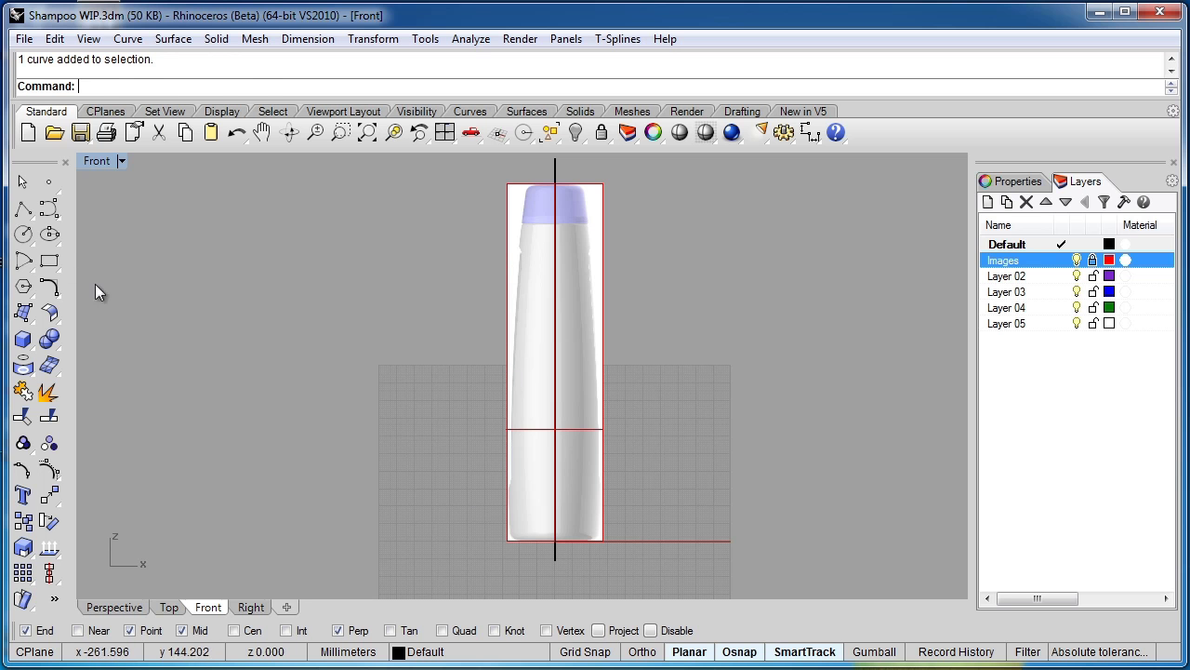
left_click(22, 260)
scroll(483, 558, "up", 2)
scroll(483, 558, "up", 3)
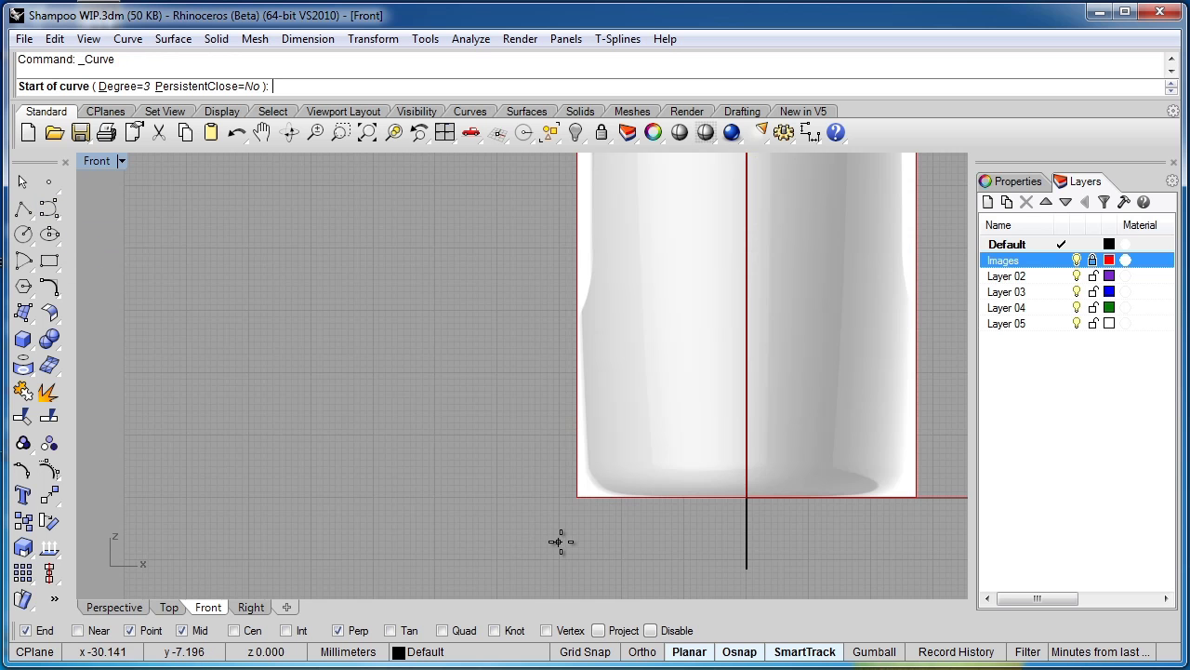
scroll(595, 493, "up", 2)
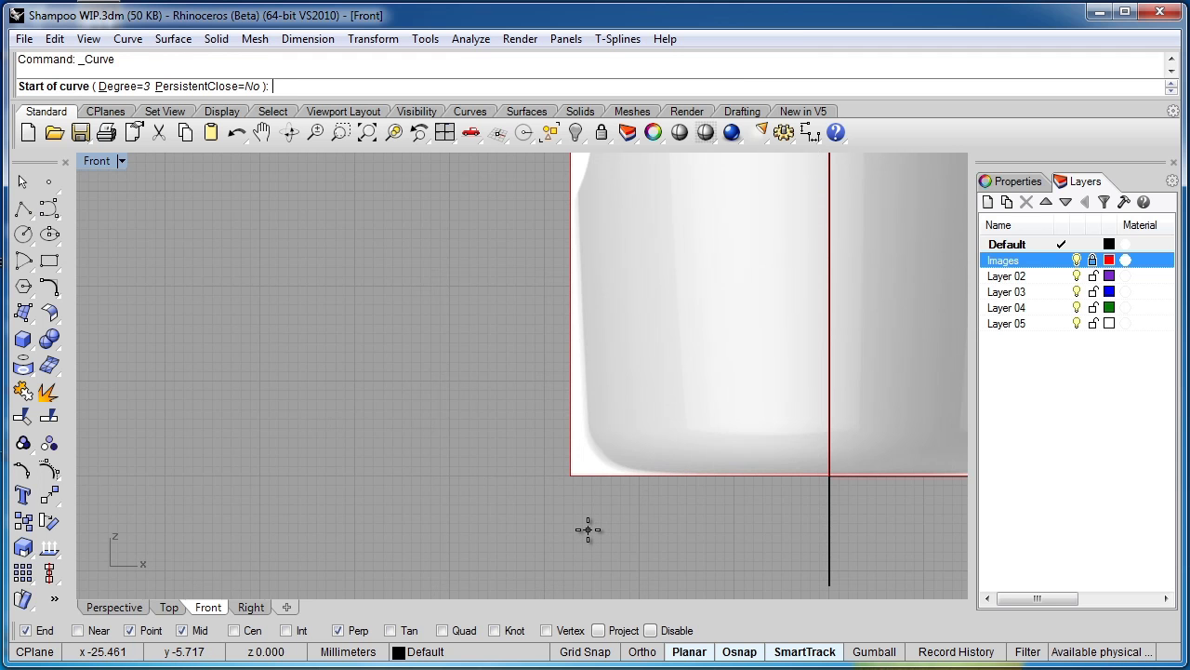
Place the curve's middle point at the left end of the horizontal reference image and finish it just above the cap.
scroll(588, 529, "down", 12)
scroll(597, 301, "up", 8)
scroll(587, 297, "down", 2)
scroll(588, 460, "up", 2)
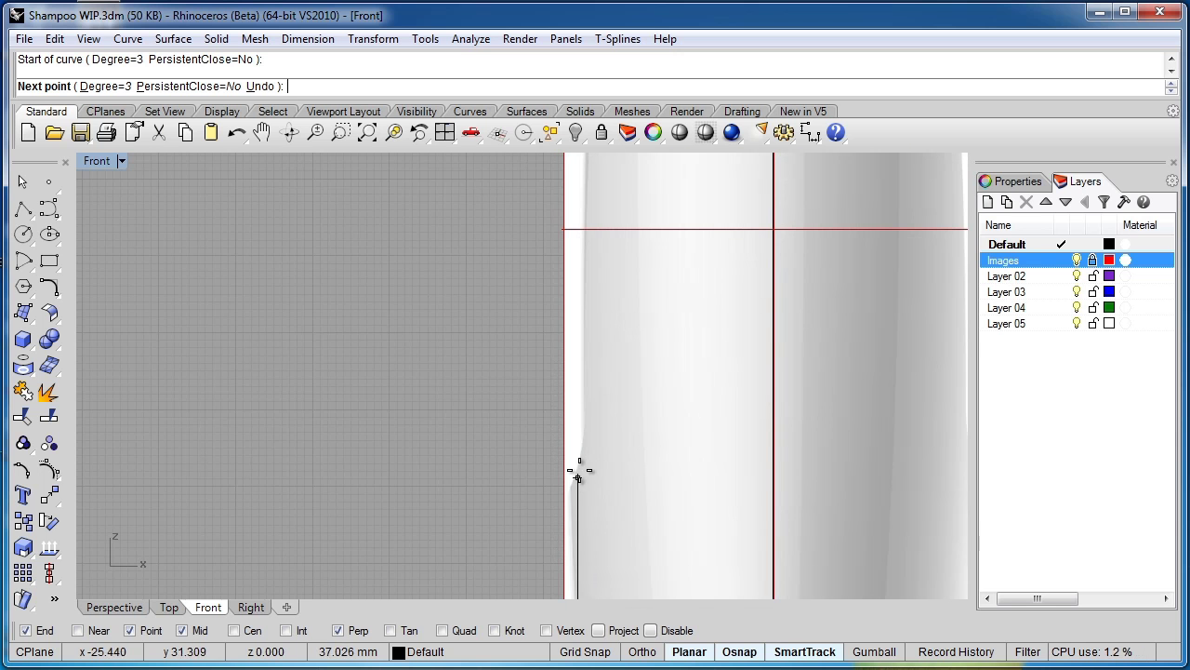
scroll(589, 453, "down", 2)
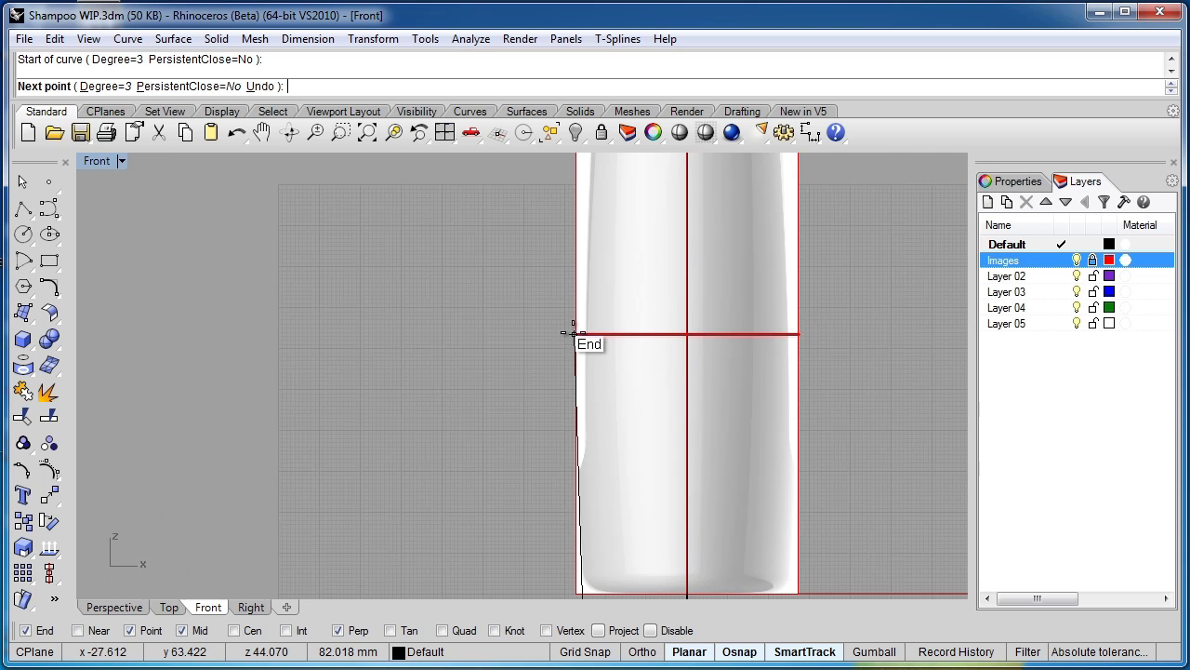
left_click(570, 332)
scroll(570, 331, "down", 6)
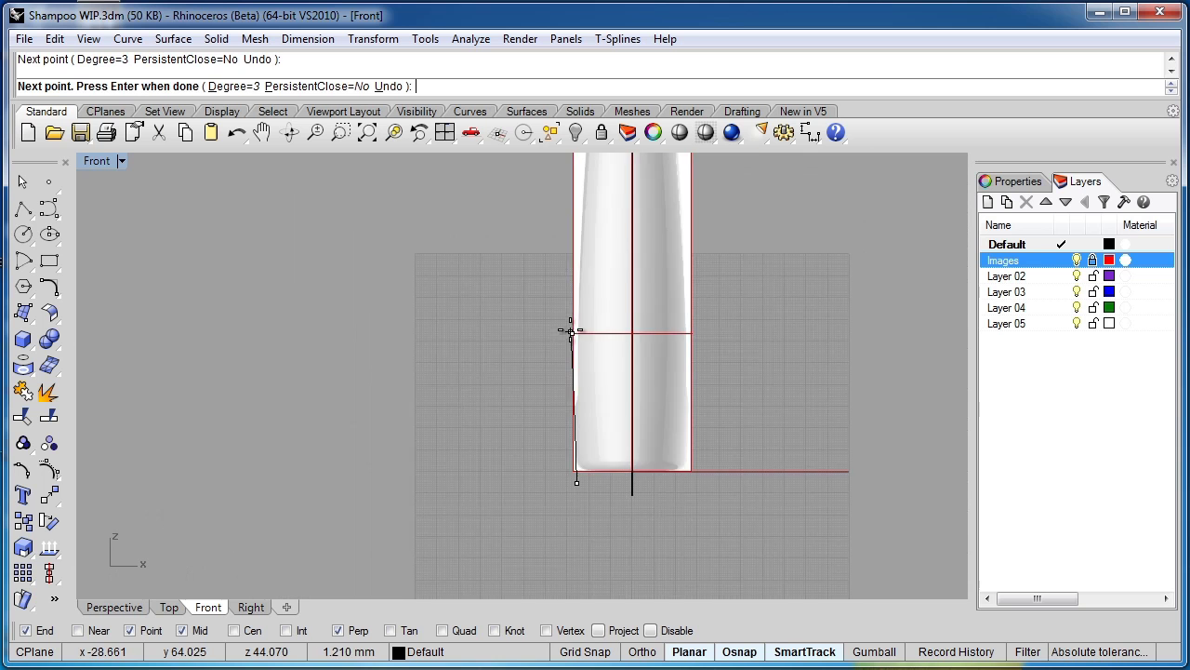
right_click_drag(571, 276, 588, 443)
scroll(610, 204, "up", 2)
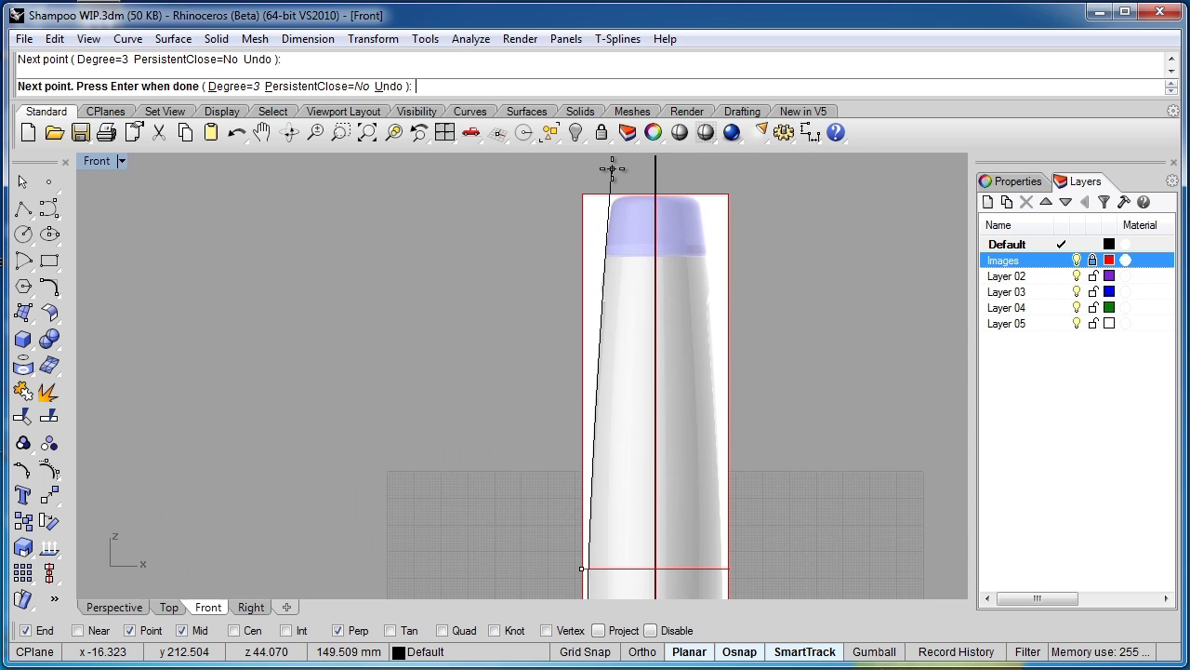
left_click(616, 169)
key("Return")
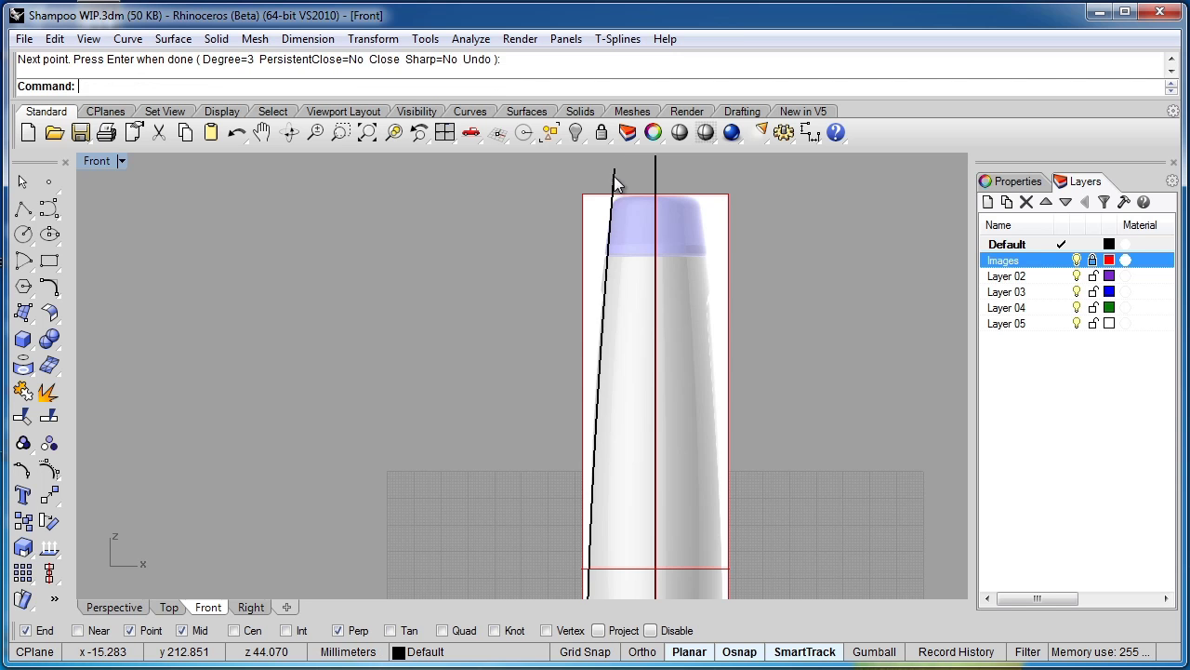
Show the new front curve's control points and move its middle point straight up along the image's left edge.
scroll(612, 207, "up", 3)
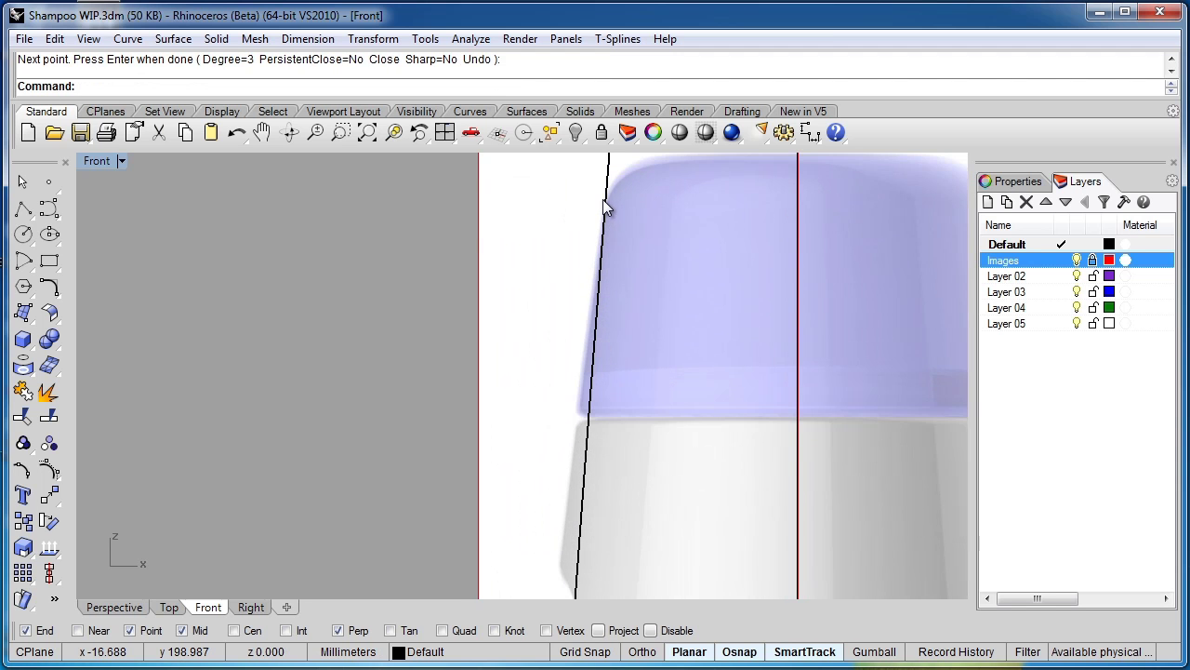
scroll(607, 203, "down", 2)
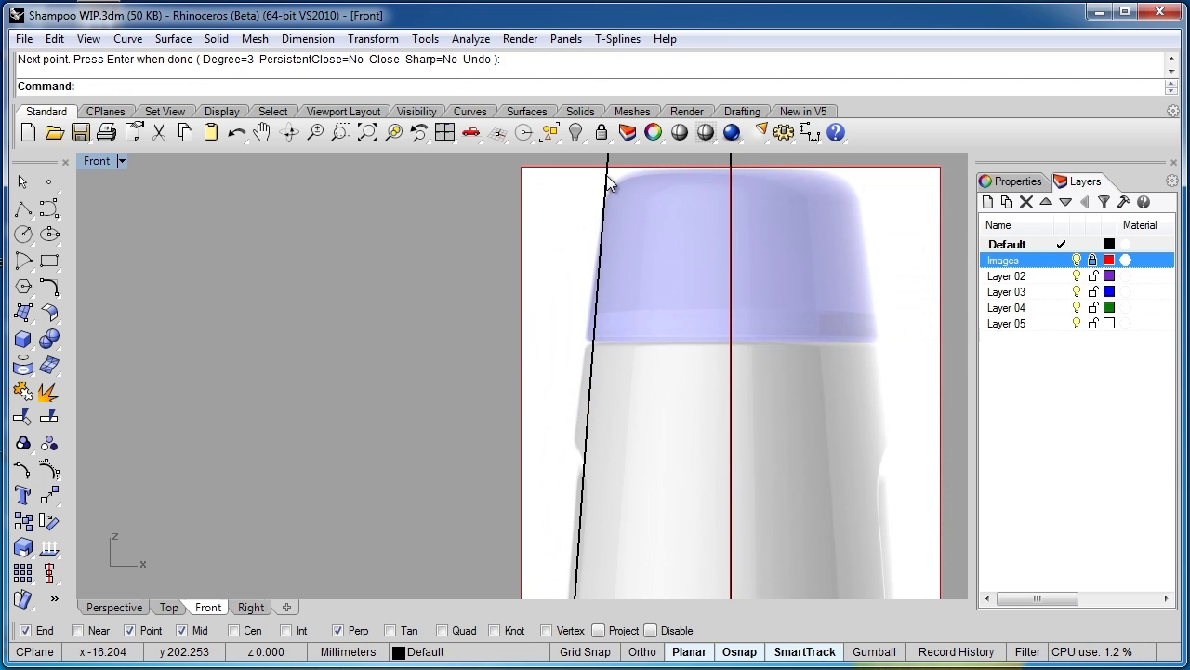
scroll(608, 184, "down", 3)
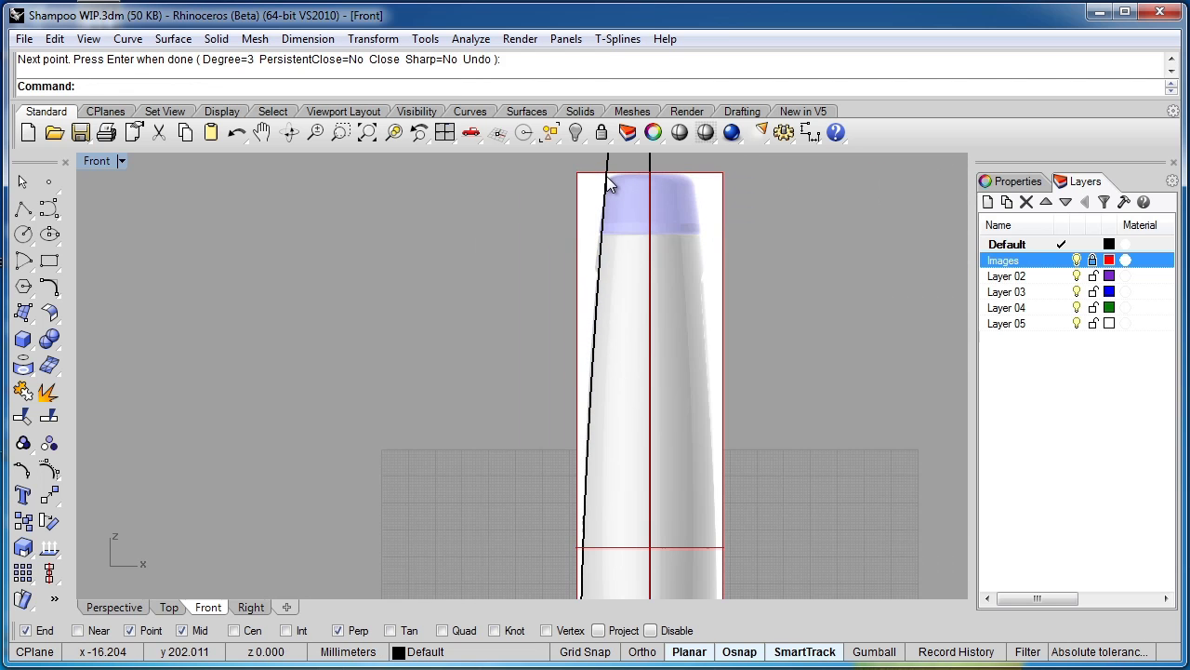
key("Return")
left_click(596, 372)
key("F10")
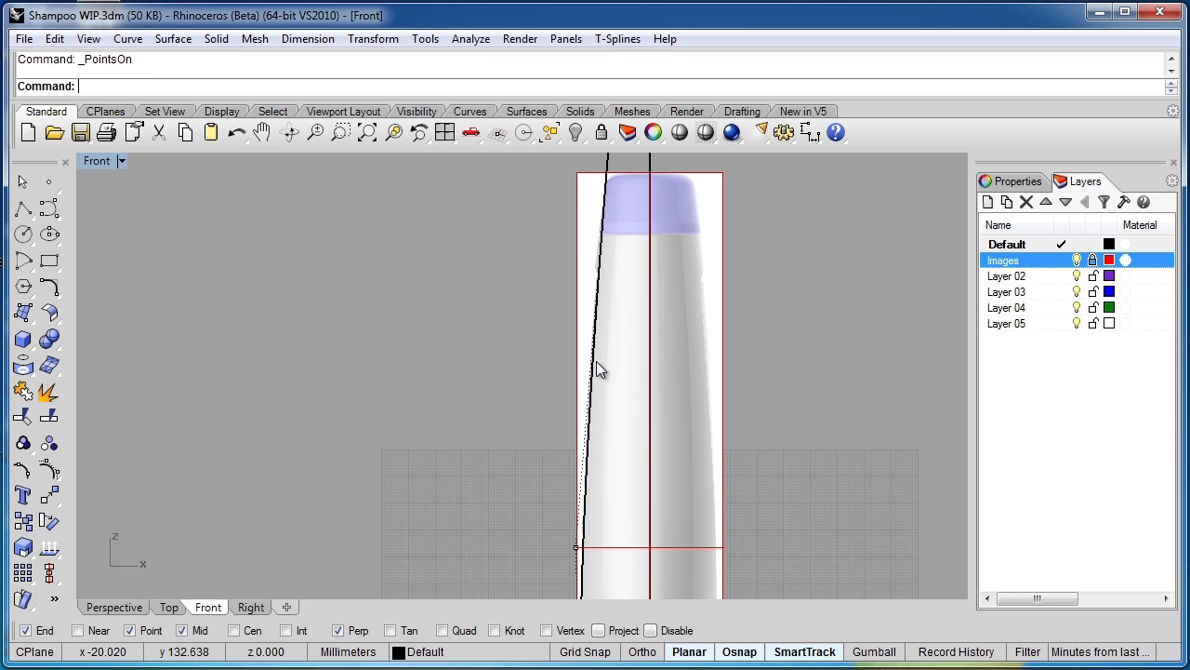
scroll(576, 549, "up", 2)
scroll(595, 542, "down", 3)
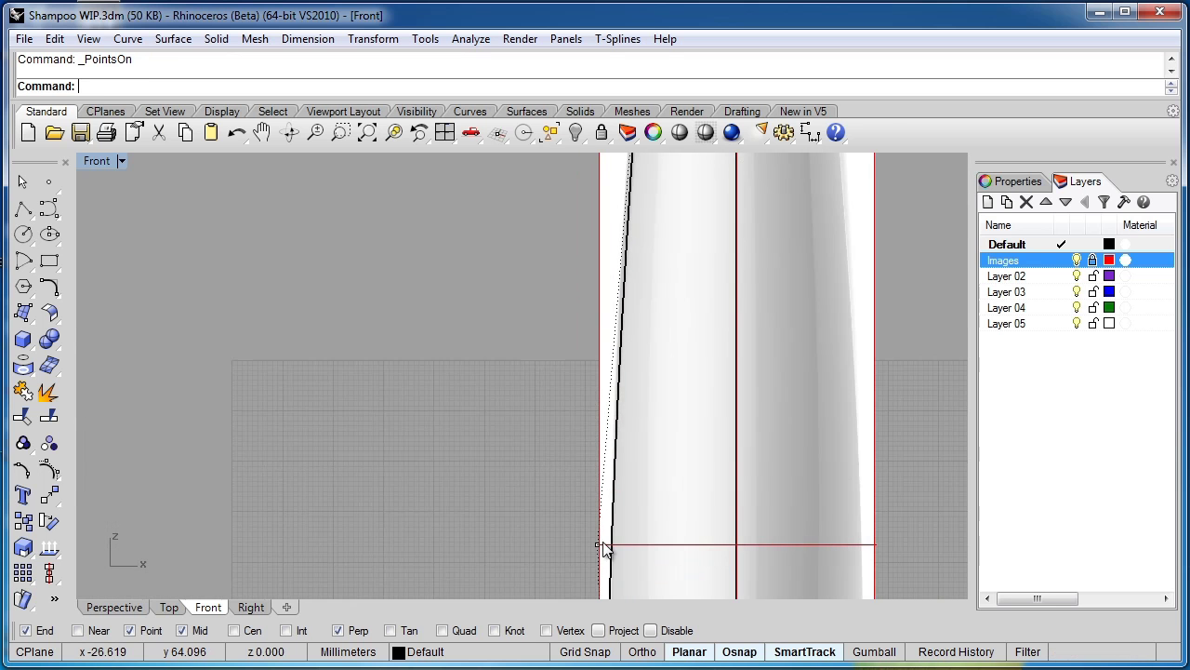
left_click(601, 542)
left_click_drag(602, 542, 601, 454, "shift")
scroll(605, 386, "up", 4)
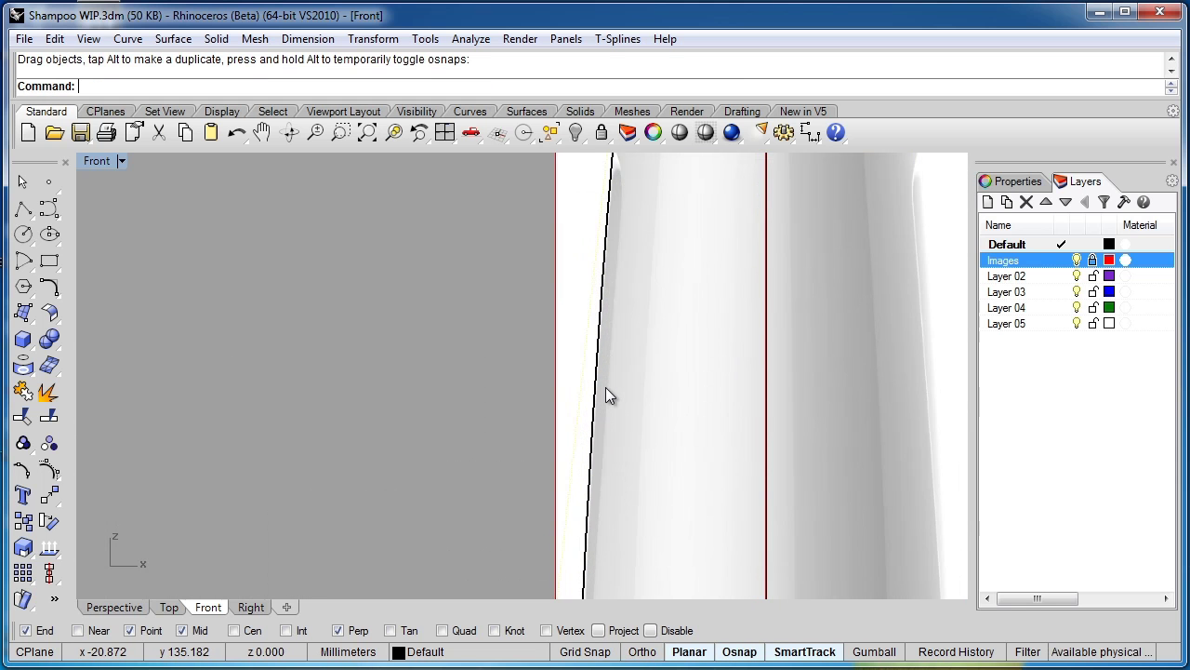
Check the curve against the bottle's left edge and raise its middle control point a little further.
scroll(716, 396, "down", 6)
right_click_drag(659, 164, 653, 302)
scroll(653, 301, "up", 12)
scroll(654, 301, "down", 6)
right_click_drag(634, 483, 694, 335)
scroll(688, 446, "down", 3)
scroll(670, 516, "up", 3)
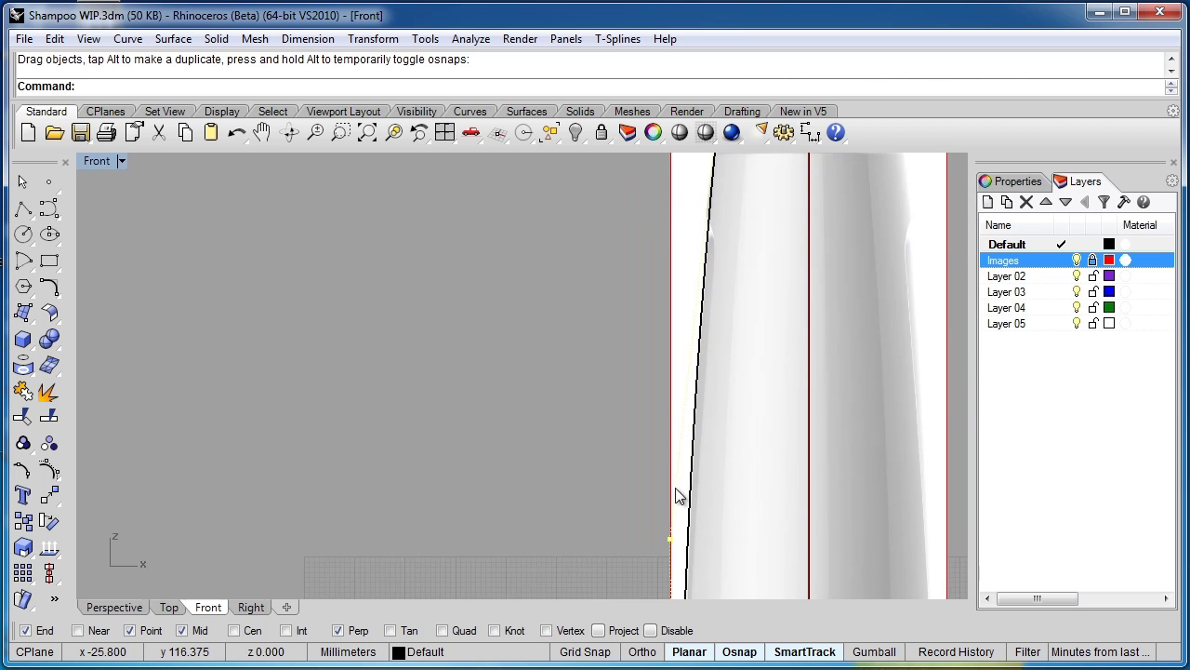
left_click_drag(671, 539, 676, 488, "alt+shift")
Nudge the front curve's top control point slightly inward above the cap.
right_click_drag(743, 268, 729, 452)
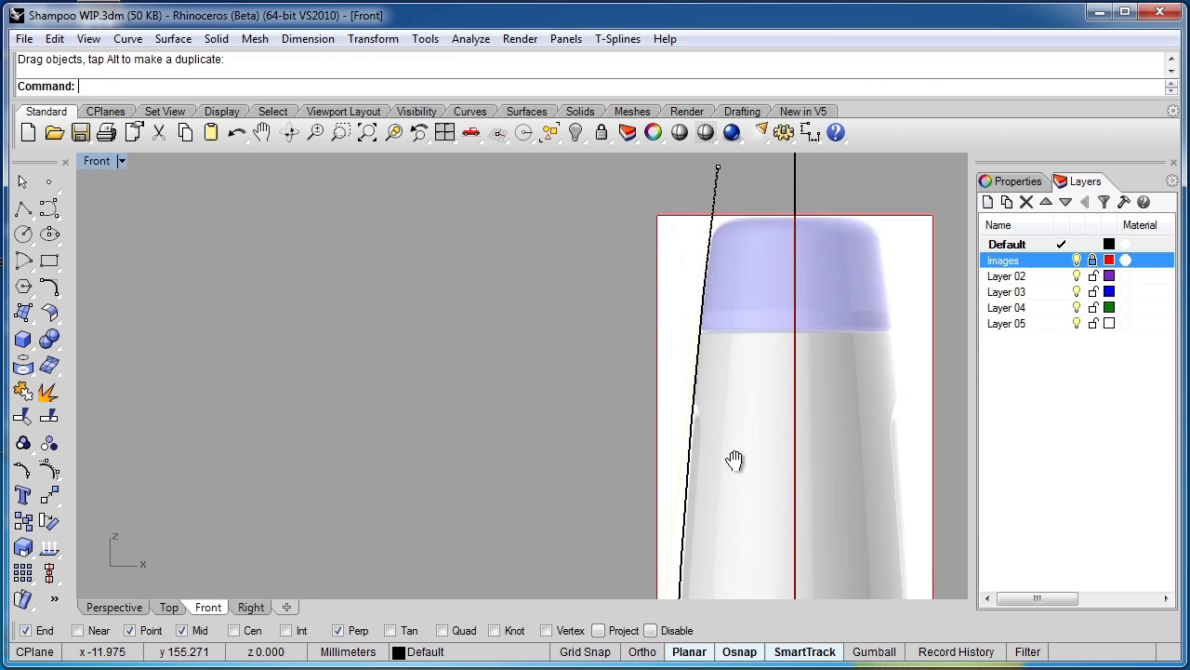
scroll(685, 342, "up", 6)
scroll(723, 383, "down", 4)
right_click_drag(764, 304, 756, 412)
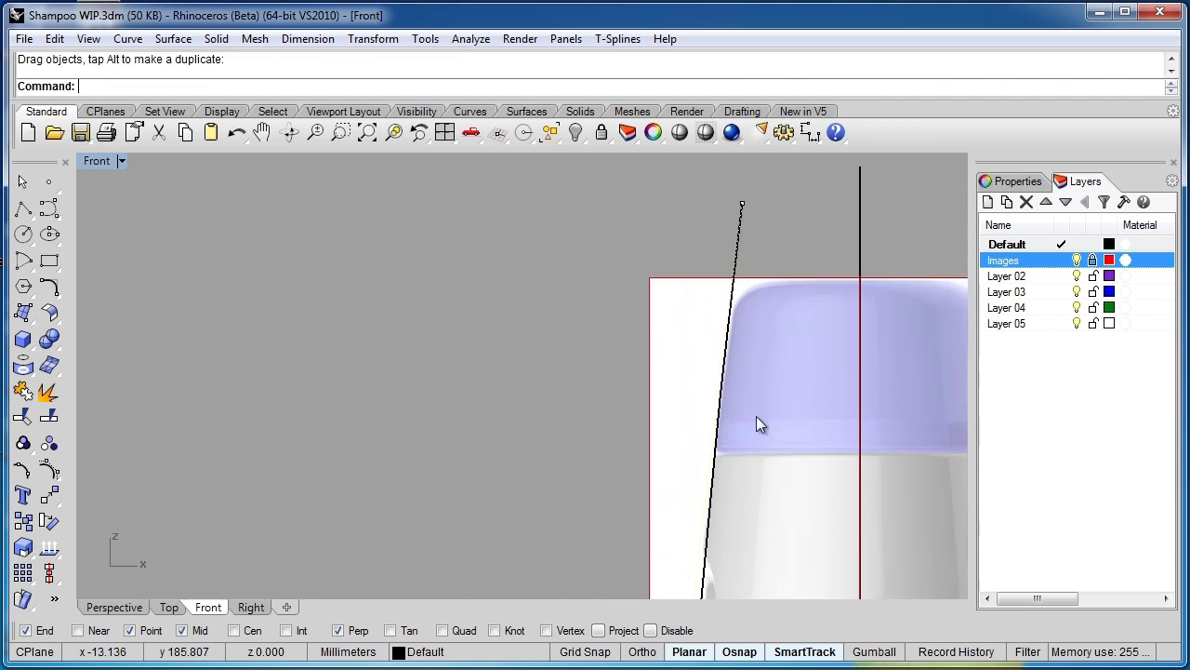
scroll(754, 281, "up", 4)
right_click_drag(772, 170, 757, 290)
left_click(718, 290)
left_click_drag(721, 291, 723, 288)
Lower the front curve's middle control point vertically to refine the fit along the bottle's left edge.
scroll(724, 287, "down", 10)
right_click_drag(739, 595, 758, 391)
right_click_drag(754, 276, 751, 409)
left_click(718, 217)
left_click_drag(718, 218, 704, 300, "alt+shift")
Shift the front curve's bottom control point slightly outward below the base and check the fit along the bottle.
right_click_drag(765, 504, 765, 273)
scroll(727, 410, "up", 8)
scroll(728, 410, "down", 4)
scroll(732, 507, "up", 10)
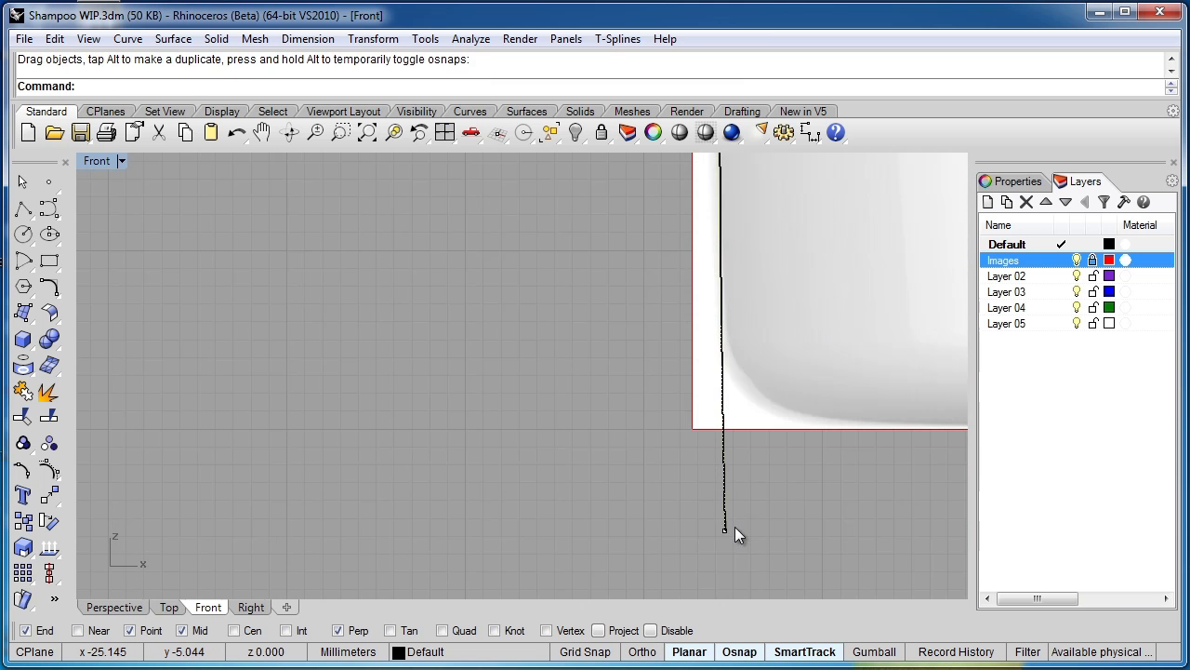
right_click_drag(744, 525, 744, 585)
left_click(725, 585)
mouse_move(725, 585)
left_mouse_down("alt+shift")
mouse_move(706, 586)
mouse_move(716, 586)
left_mouse_up("alt+shift")
scroll(774, 530, "down", 8)
right_click_drag(797, 362, 810, 465)
scroll(827, 390, "down", 5)
right_click_drag(837, 354, 742, 442)
scroll(742, 442, "down", 6)
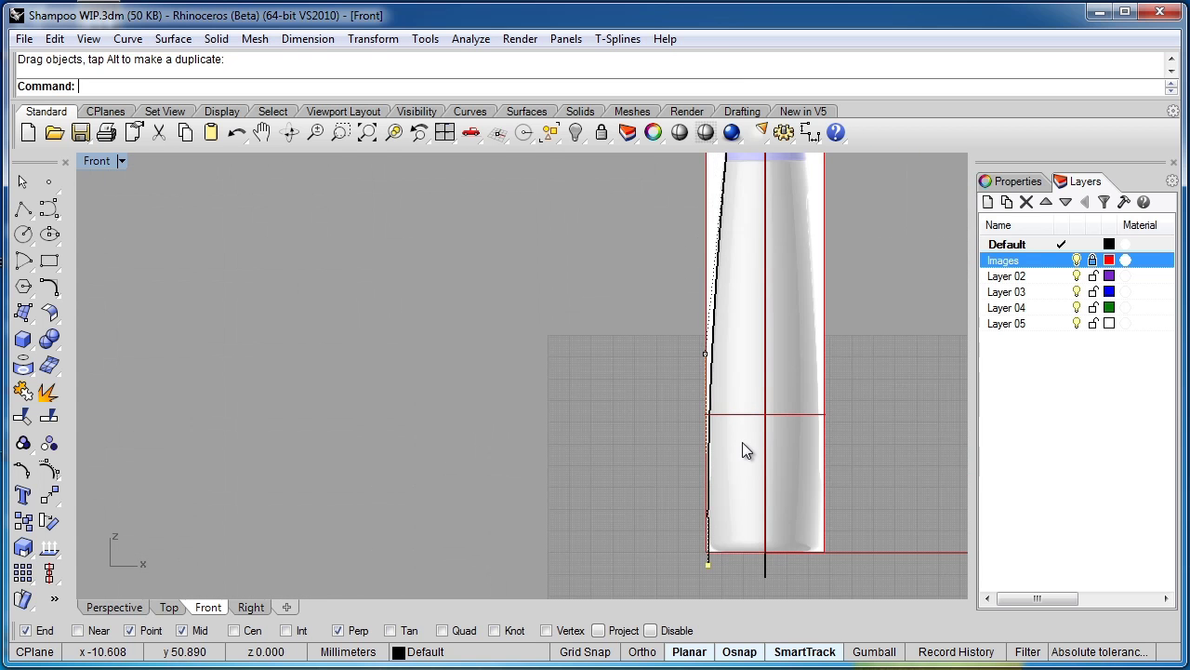
Mirror a copy of the left front curve across a vertical mirror plane starting at the origin (0).
left_click(715, 312)
right_click_drag(789, 315, 587, 374)
scroll(658, 372, "down", 1)
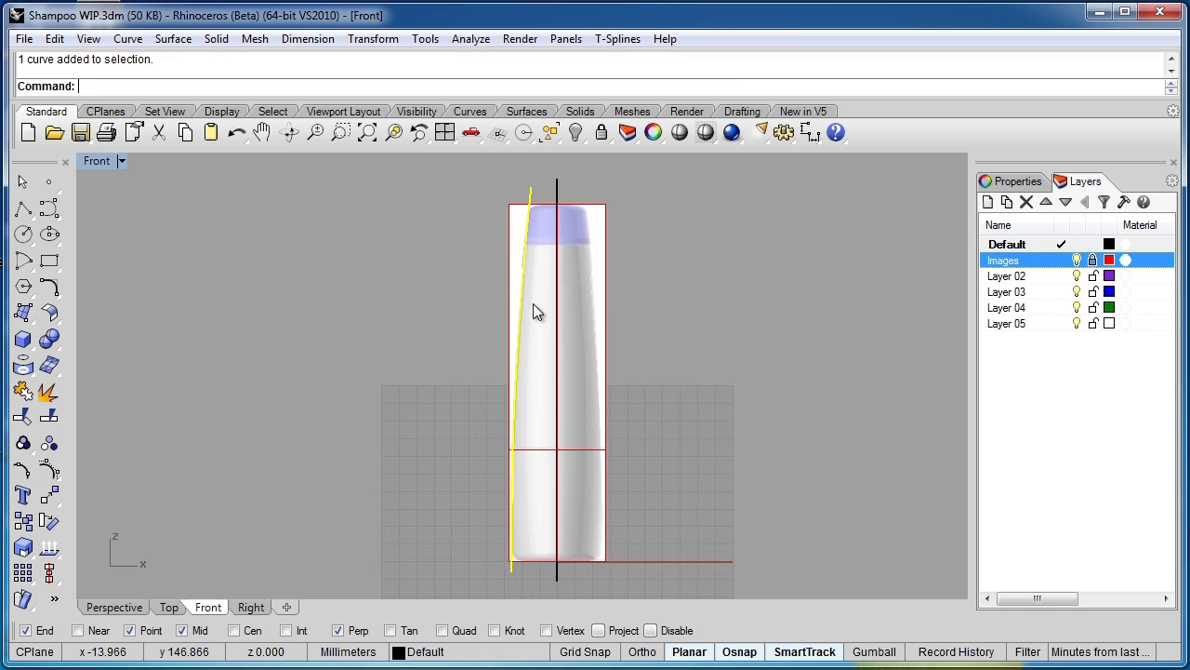
left_click(56, 501)
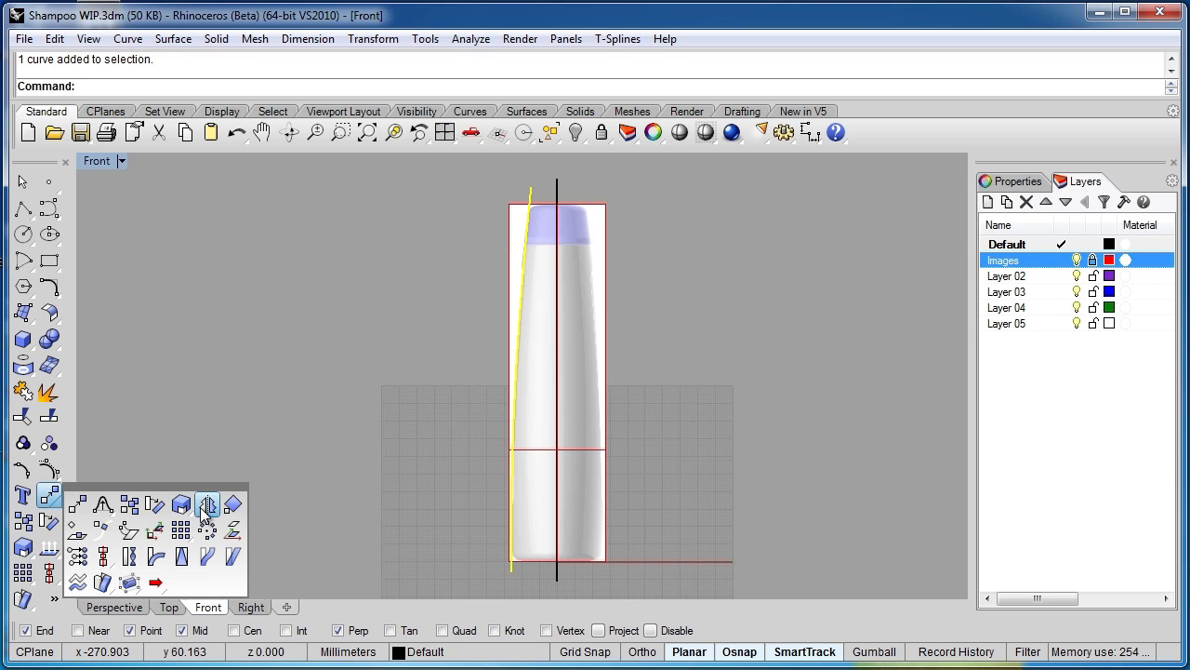
left_click(206, 505)
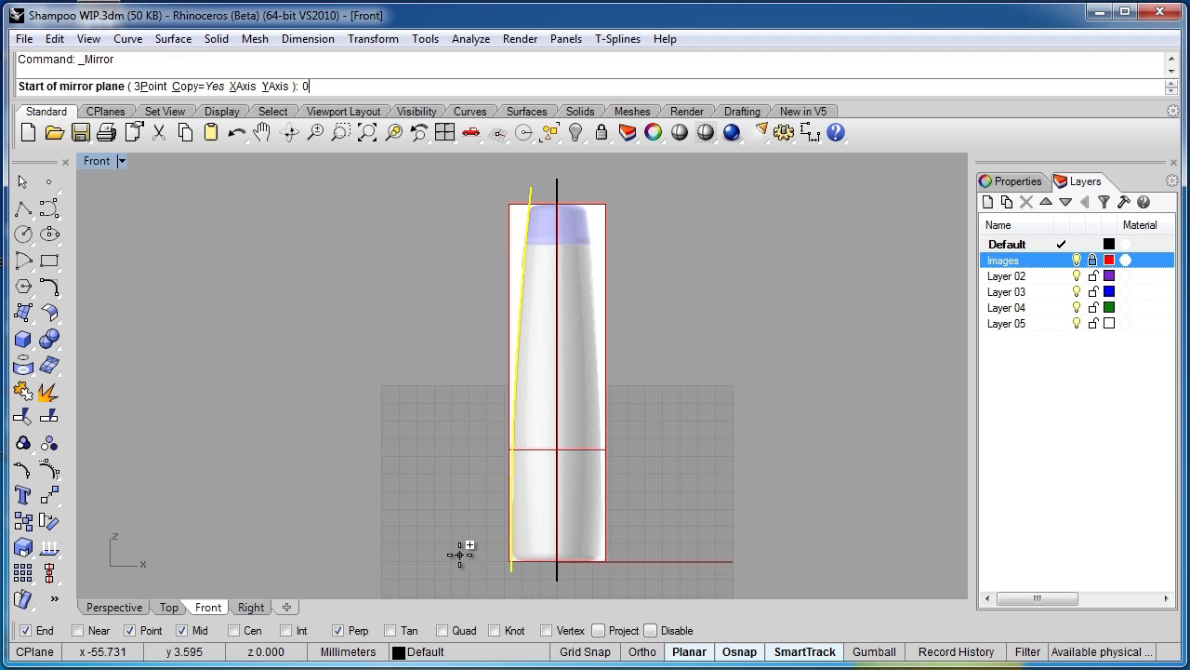
type("0")
key("Return")
scroll(530, 437, "down", 3)
key("shift")
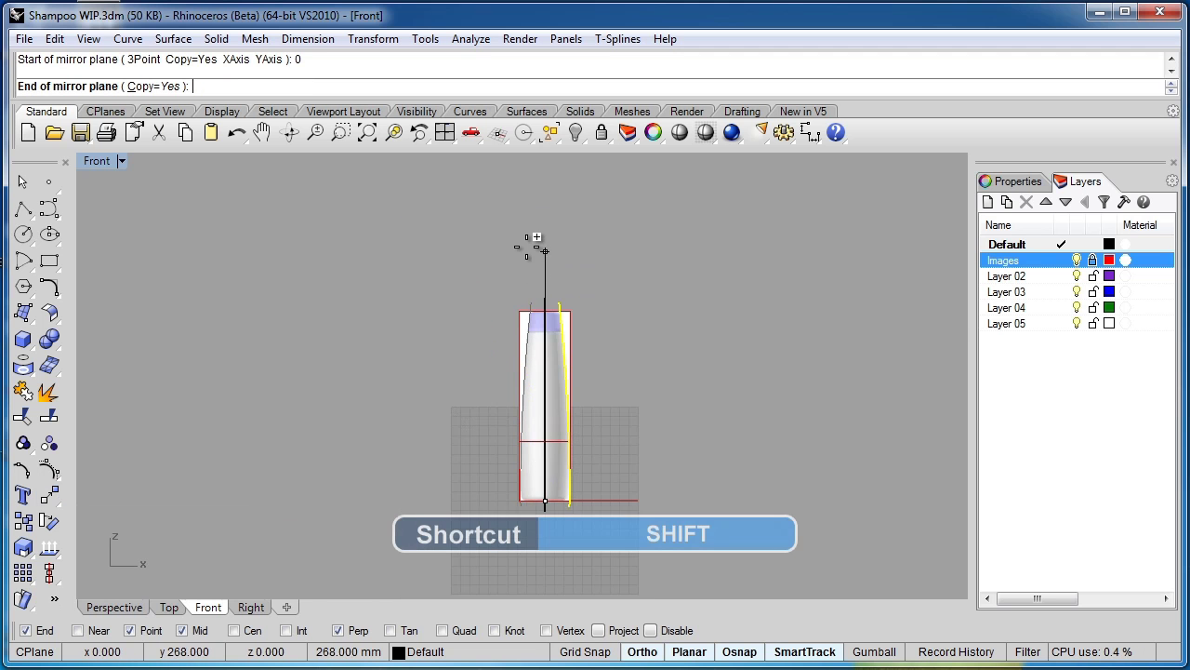
left_click(526, 245)
Examine the mirrored curve's fit in the Front view and inspect all four profile curves around the images in the Perspective view.
scroll(536, 326, "up", 5)
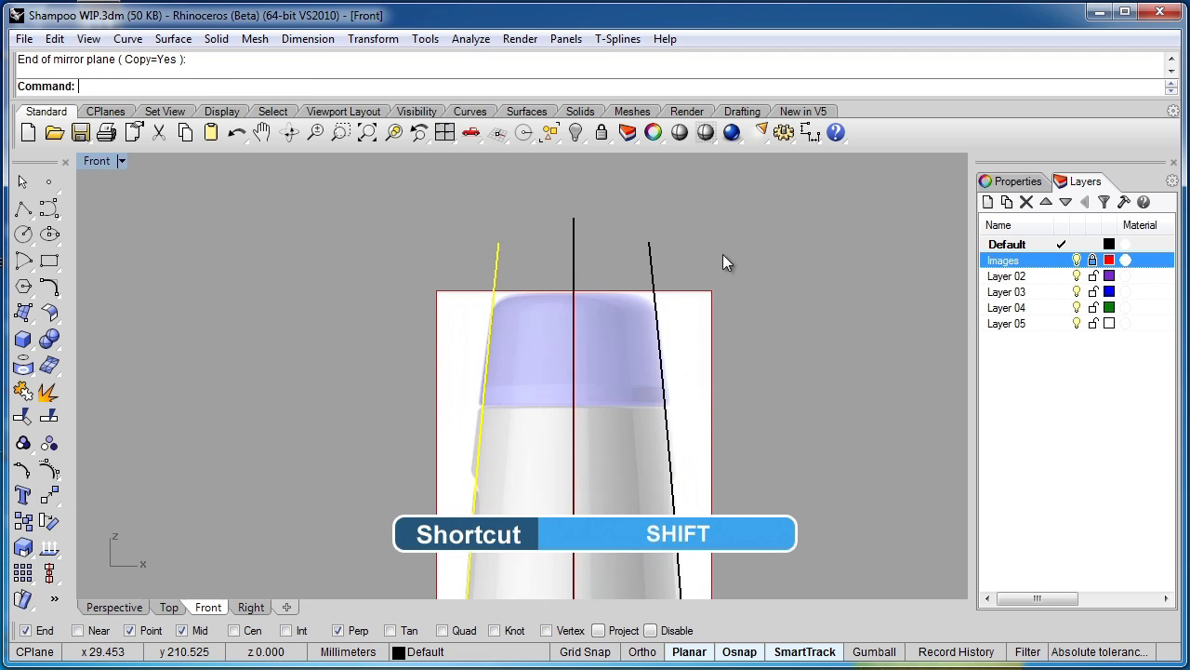
scroll(667, 327, "up", 3)
scroll(713, 297, "down", 6)
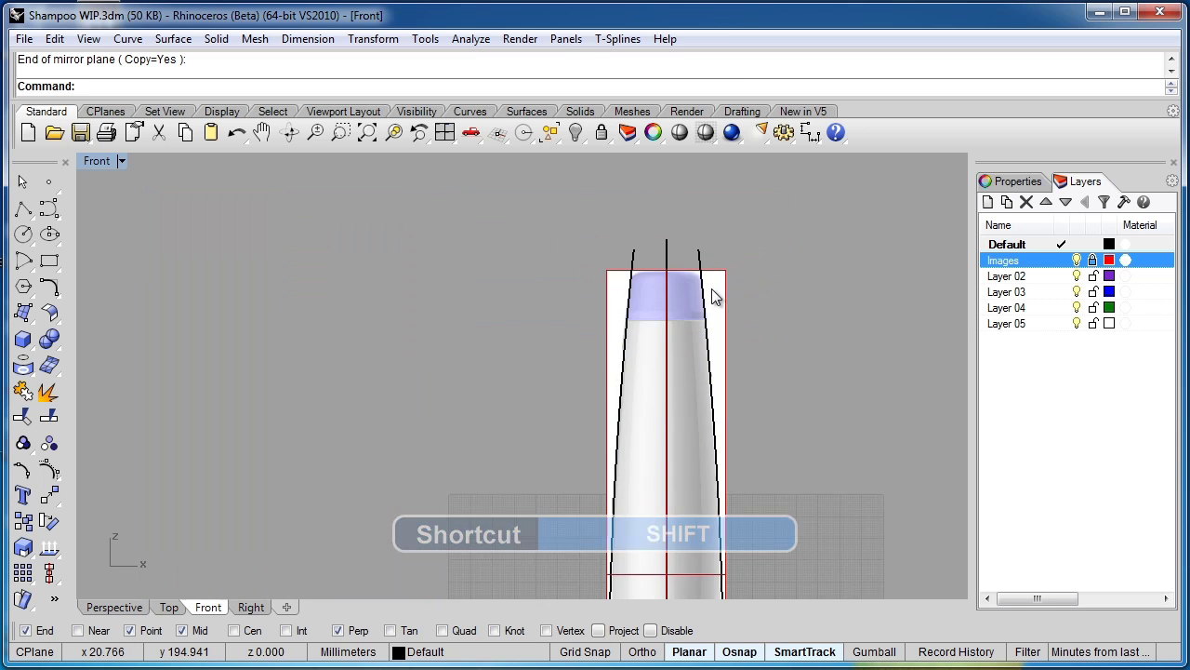
scroll(684, 314, "down", 2)
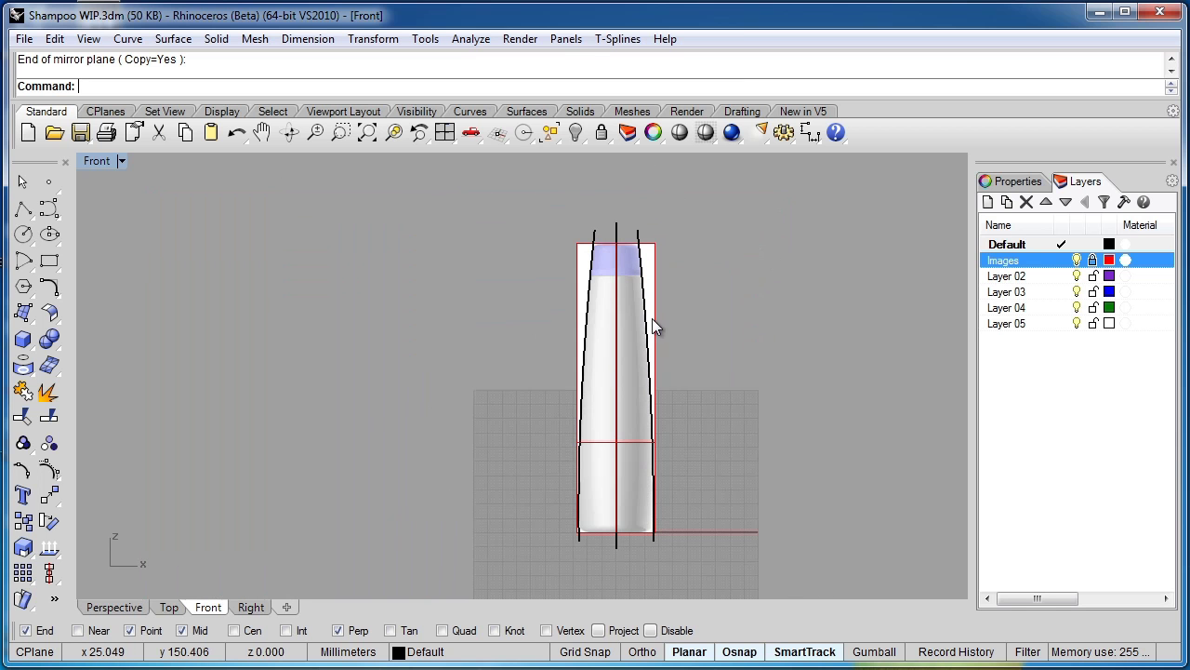
left_click(111, 607)
right_click_drag(605, 401, 726, 428)
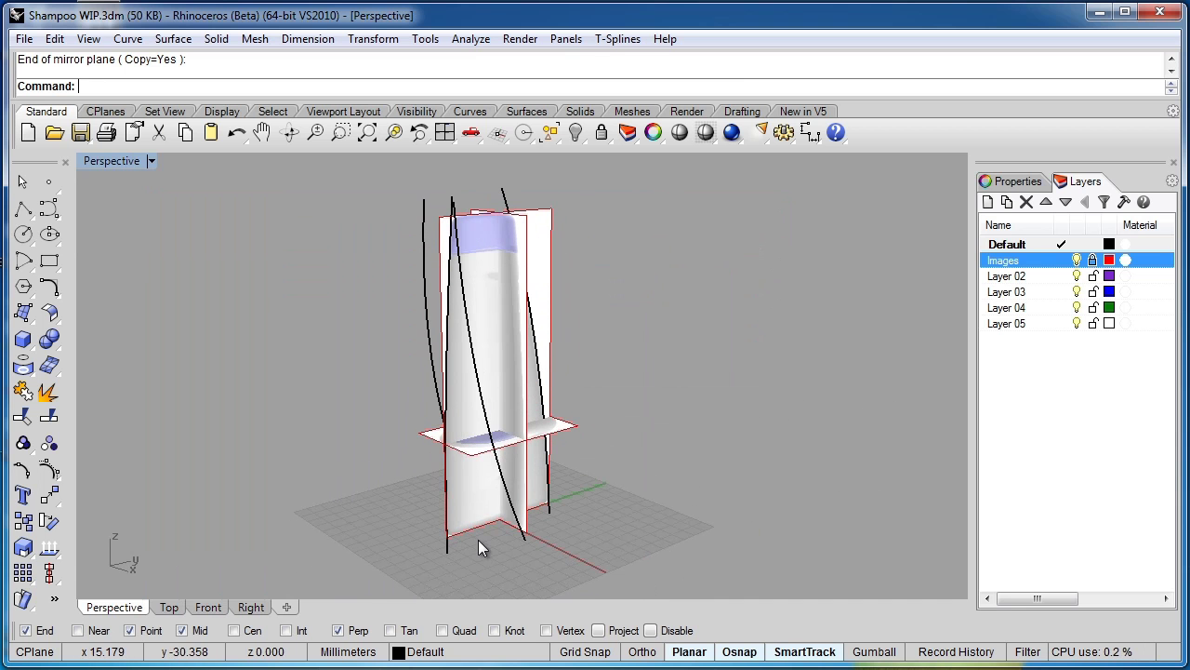
left_click(201, 607)
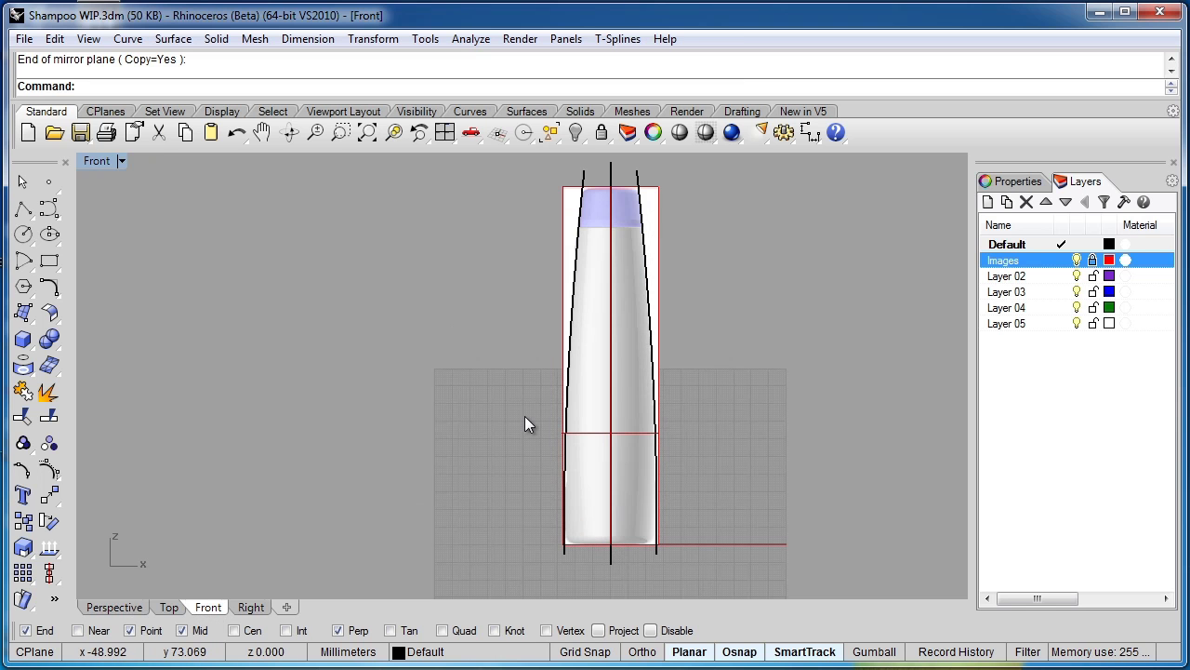
right_click_drag(525, 415, 399, 415)
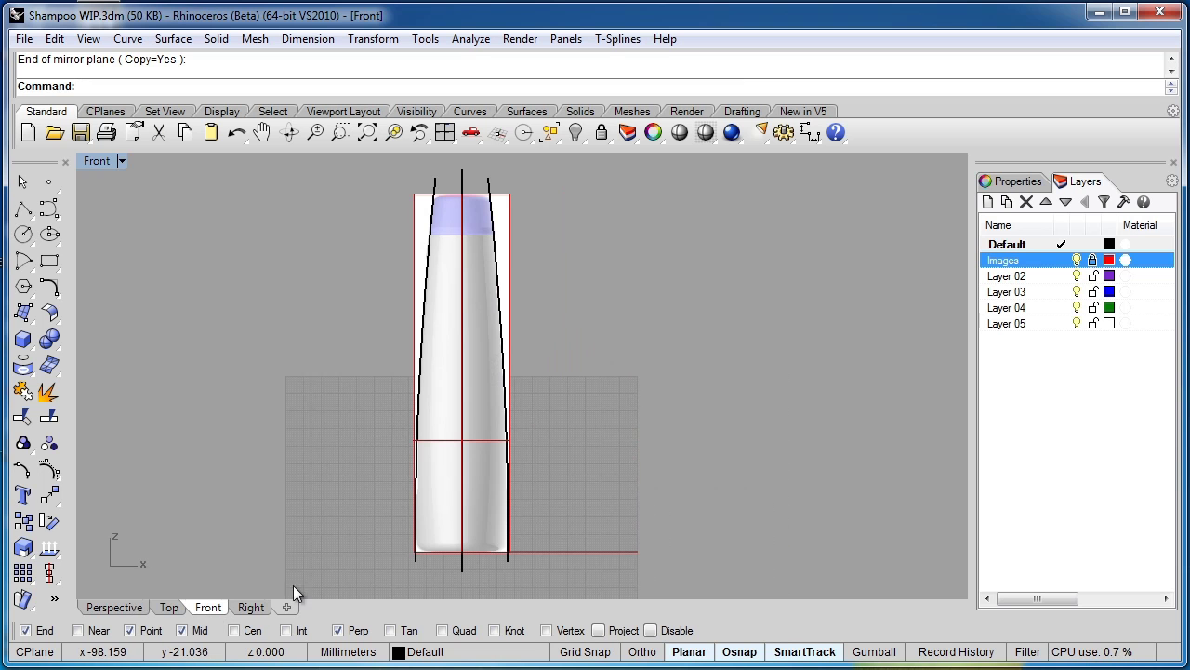
left_click(100, 610)
right_click_drag(433, 531, 523, 425)
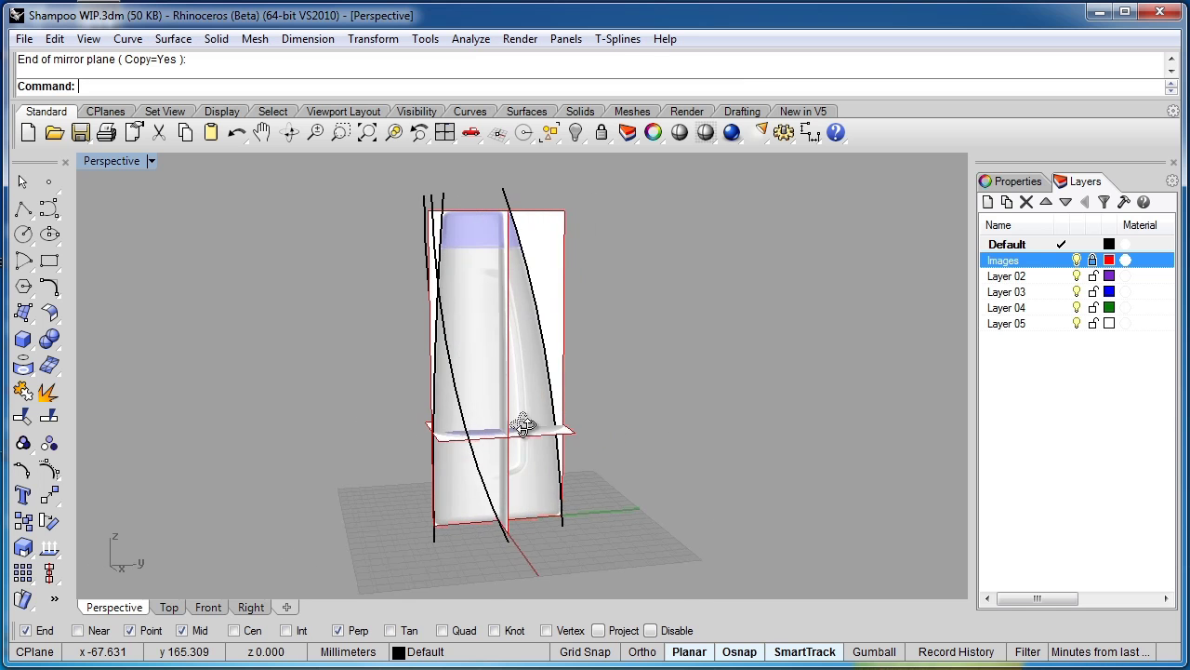
Start Set Points on the two front profile curves with only Y enabled and alignment to World.
scroll(428, 205, "up", 3)
left_click(430, 201)
scroll(574, 166, "down", 4)
right_click_drag(574, 165, 610, 295)
right_click_drag(537, 453, 613, 452)
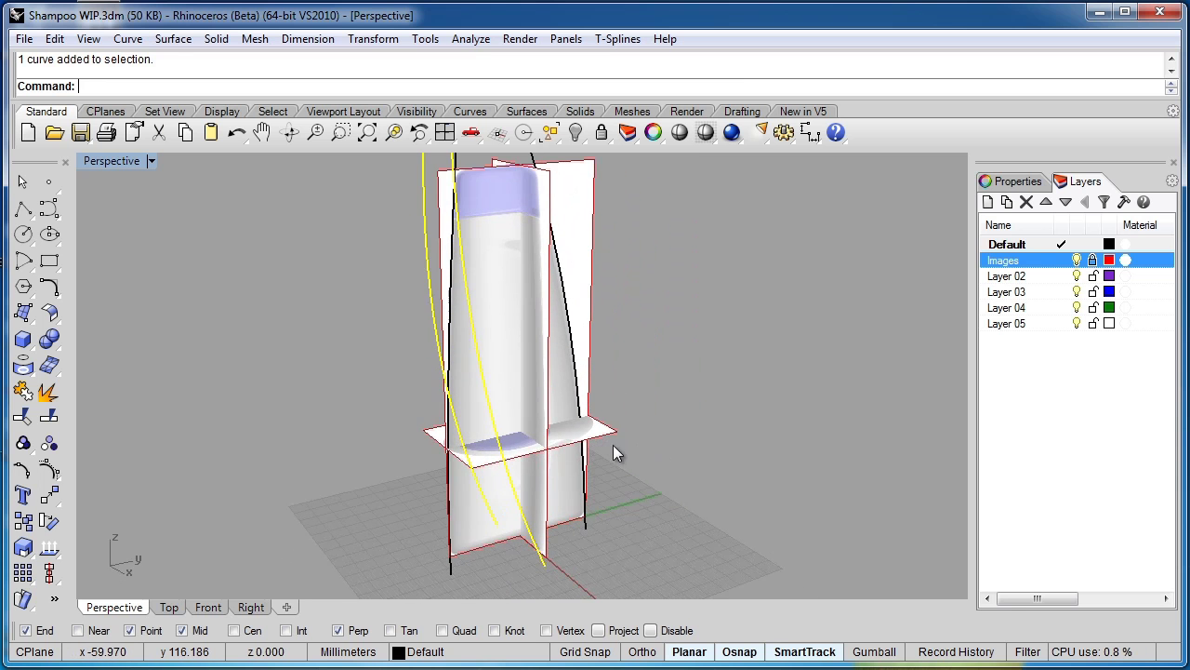
left_click(374, 40)
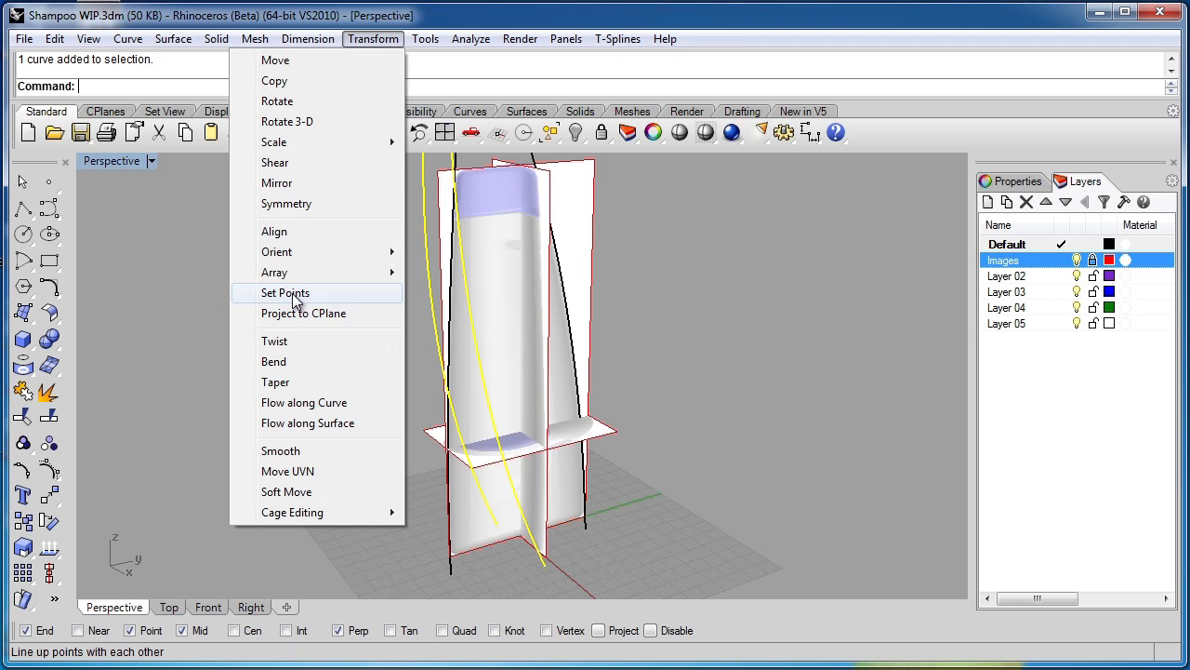
left_click(286, 293)
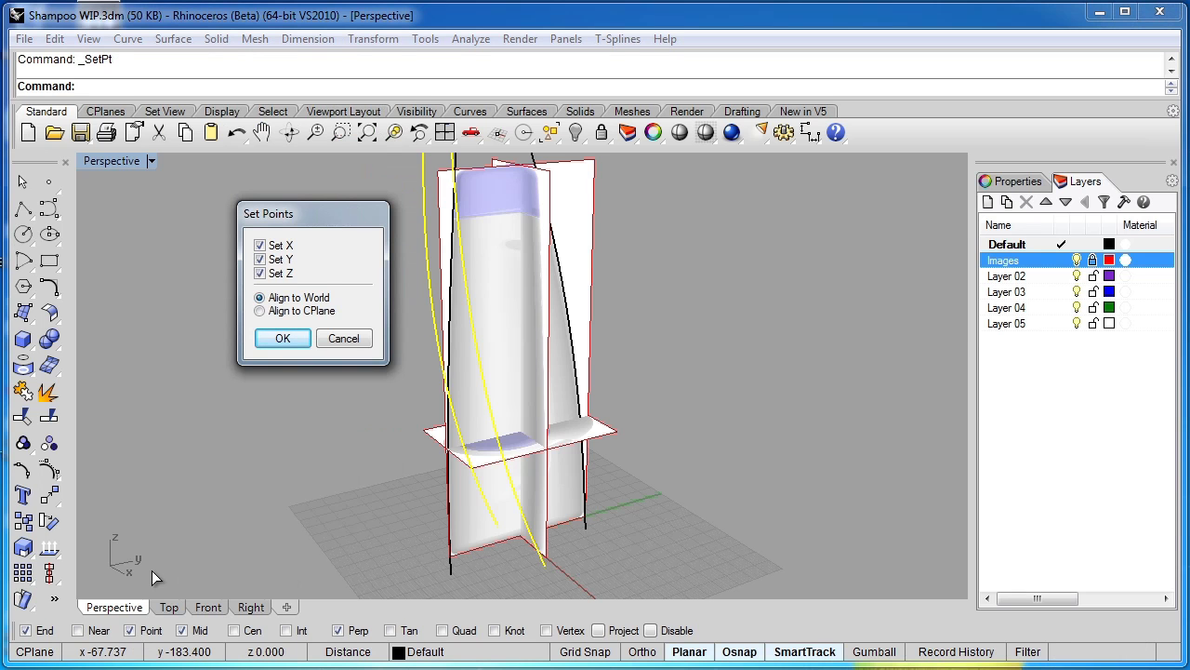
left_click(261, 273)
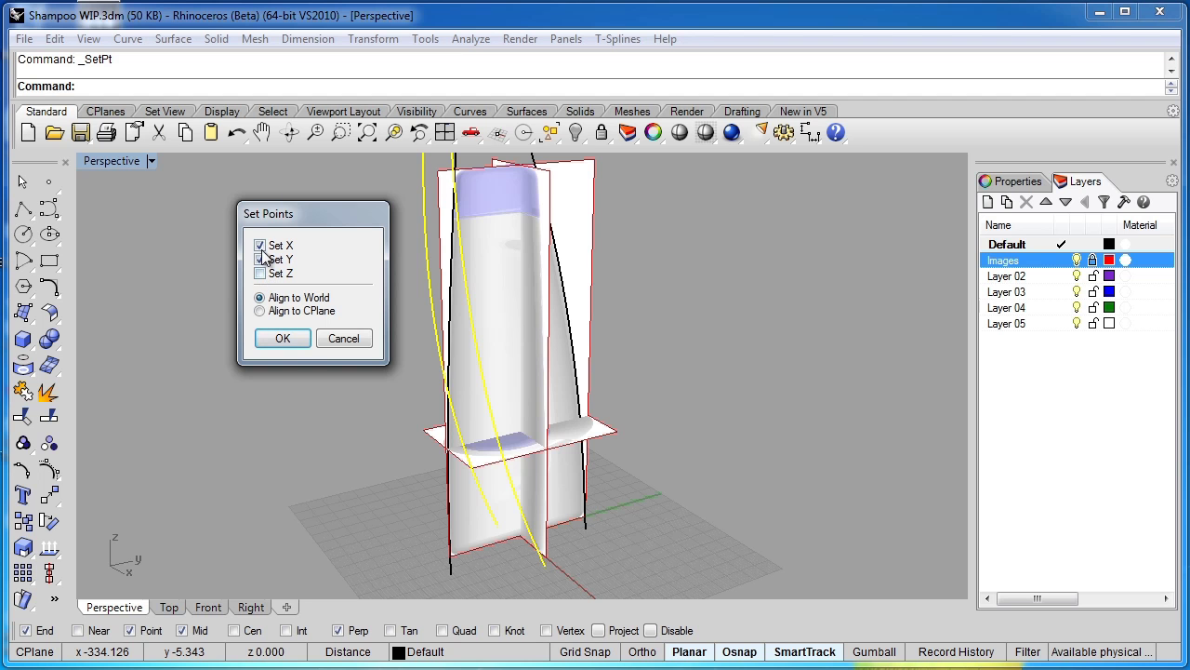
left_click(283, 338)
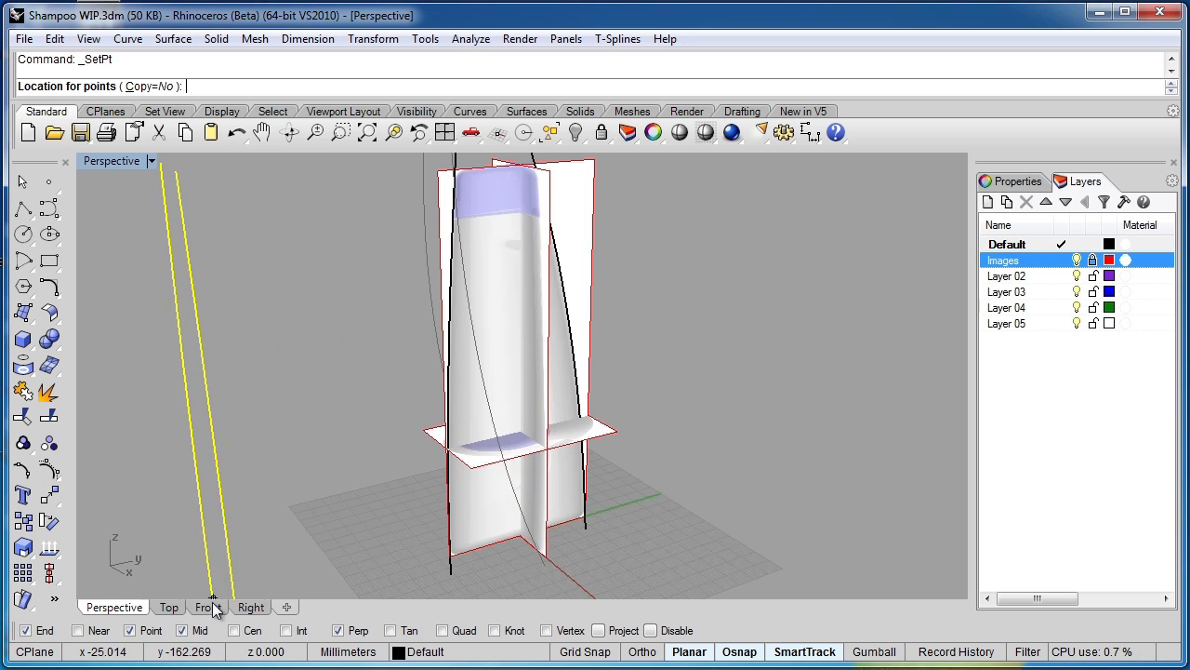
In the Top view, align the front curves across the cap ellipse's widest part, at about Y -8.2.
left_click(168, 607)
scroll(567, 395, "up", 5)
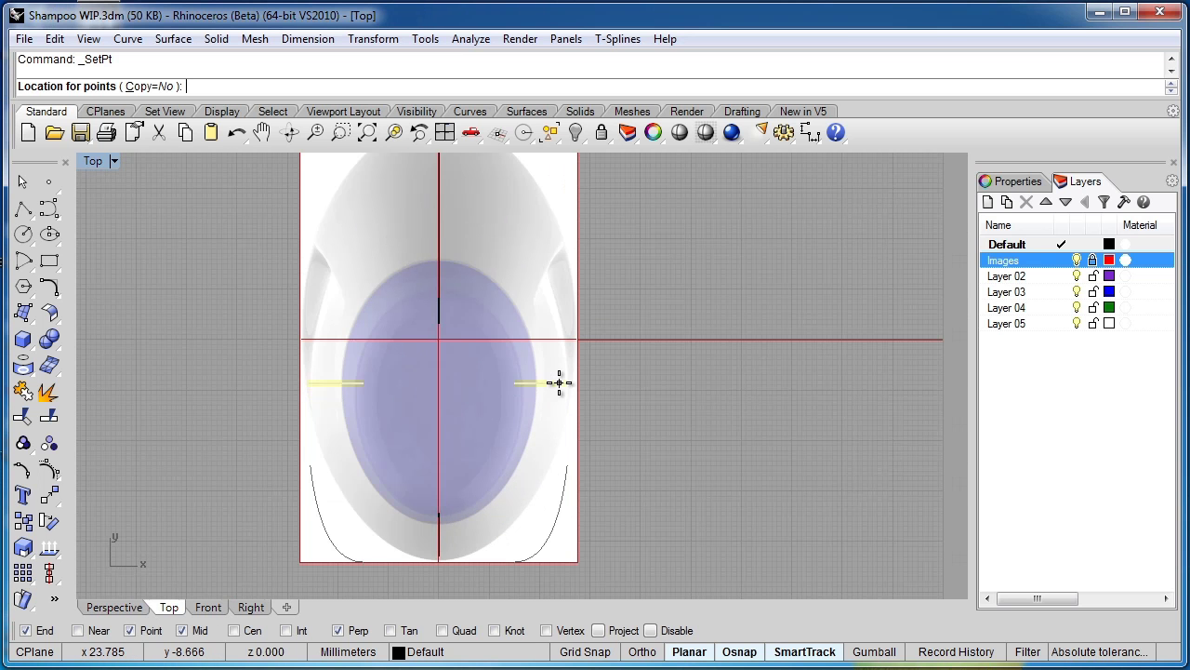
scroll(559, 383, "up", 3)
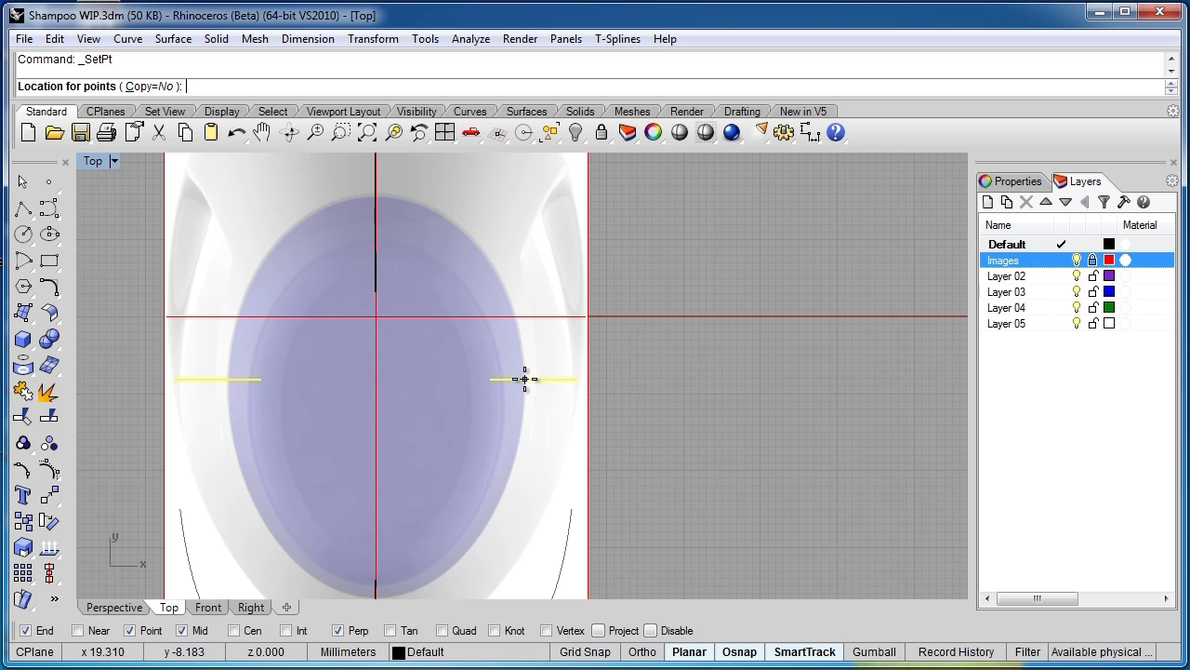
left_click(527, 380)
Inspect the repositioned front curves against the reference images from several angles in the Perspective view.
left_click(118, 609)
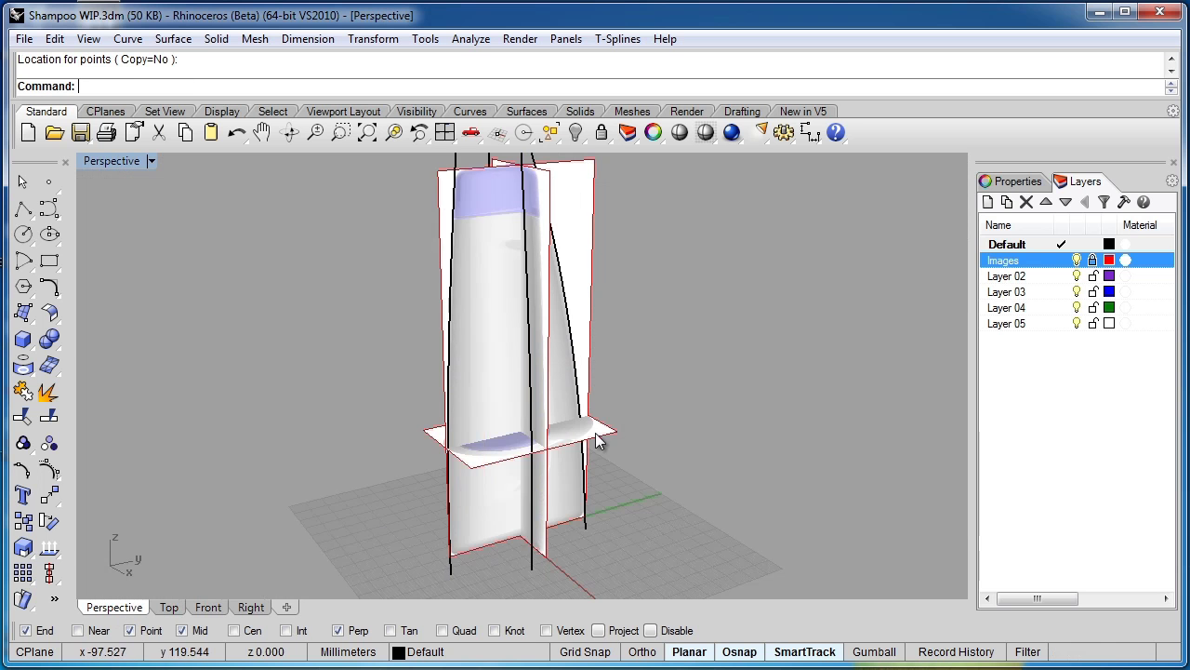
key("Escape")
scroll(591, 430, "down", 4)
right_click_drag(597, 439, 549, 391)
scroll(553, 451, "up", 6)
right_click_drag(553, 451, 552, 505)
scroll(638, 434, "down", 6)
scroll(562, 284, "up", 2)
scroll(579, 349, "up", 2)
right_click_drag(579, 349, 390, 314)
scroll(389, 309, "down", 2)
With all four profile curves selected, create a cutting plane in the Right view along the top edge of the bottle image.
left_click(438, 197)
left_click(407, 205, "shift")
left_click(464, 206, "shift")
left_click(468, 194, "shift")
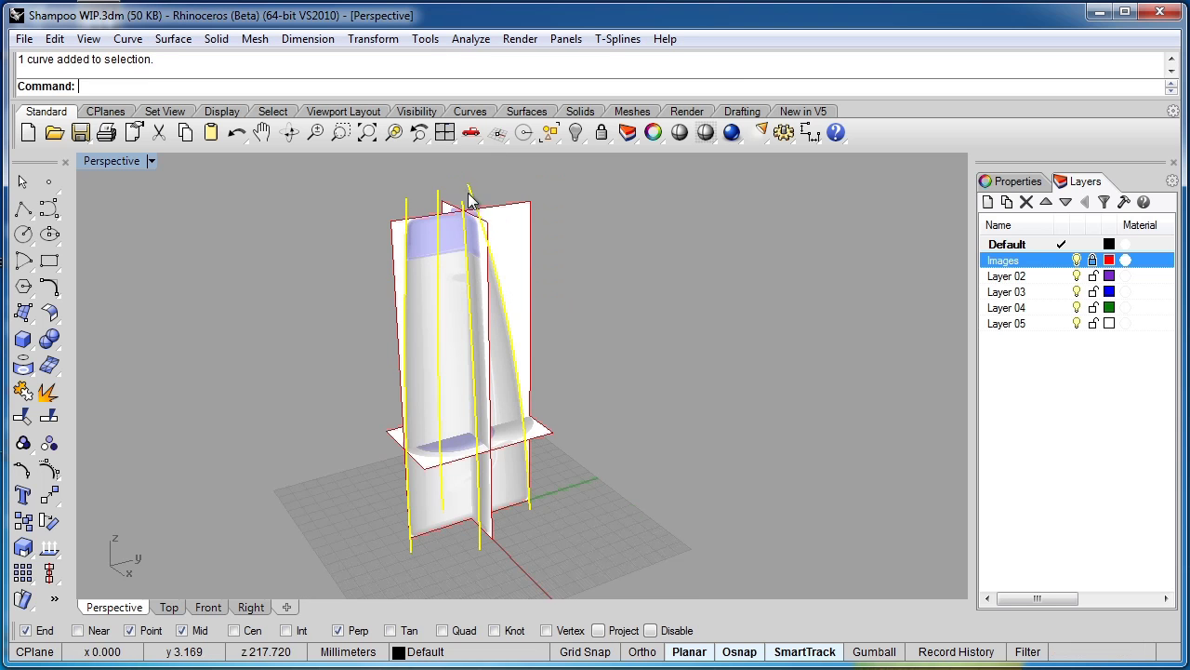
left_click(218, 609)
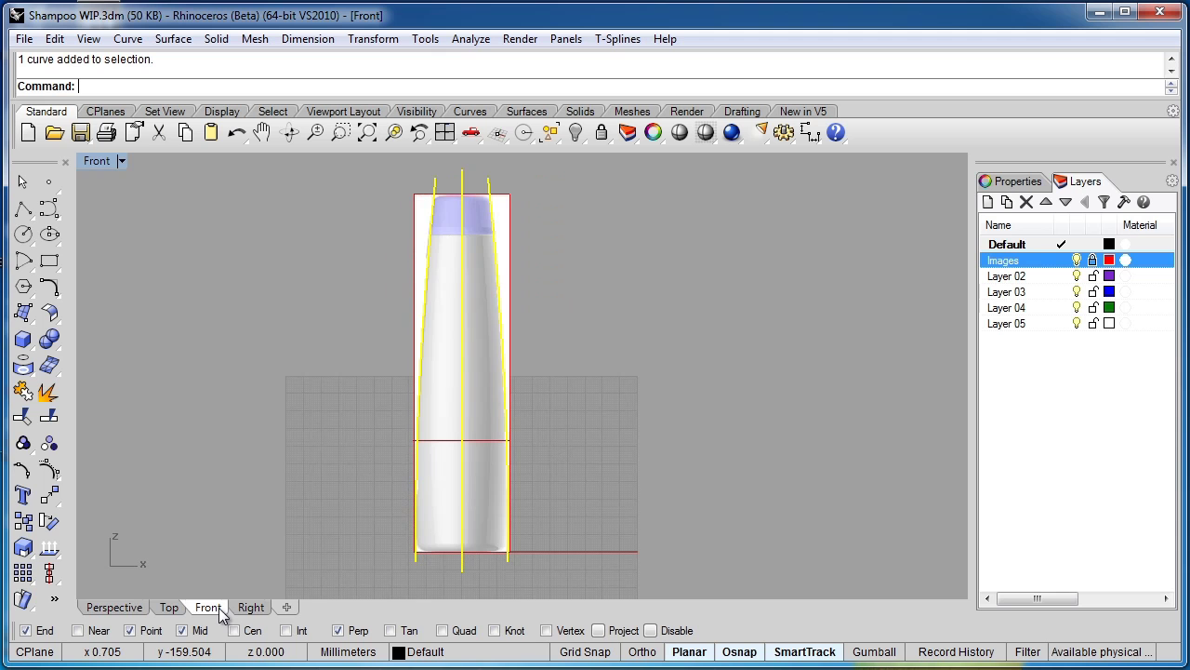
left_click(256, 606)
left_click(173, 39)
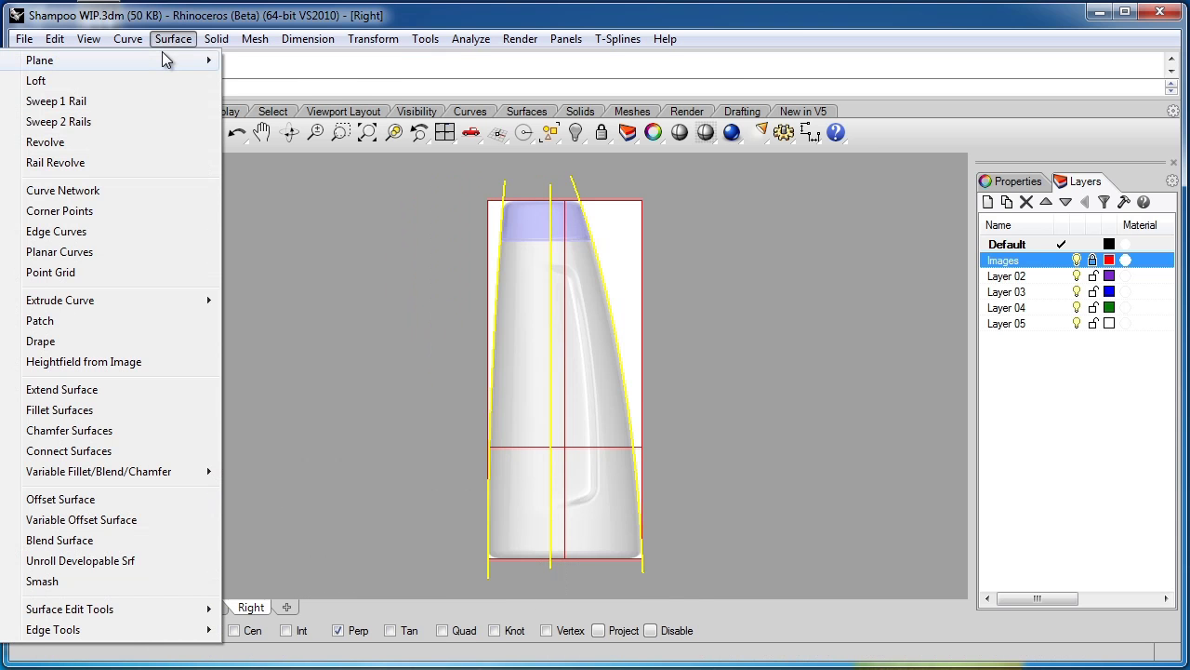
mouse_move(164, 59)
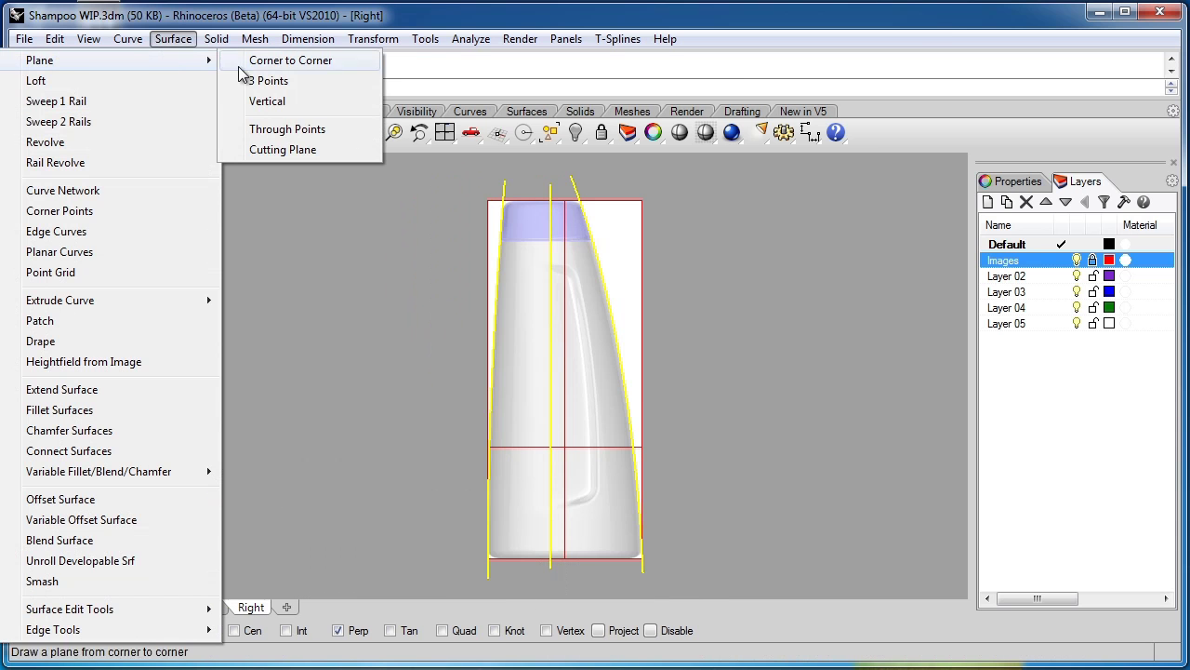
left_click(282, 150)
scroll(479, 192, "up", 6)
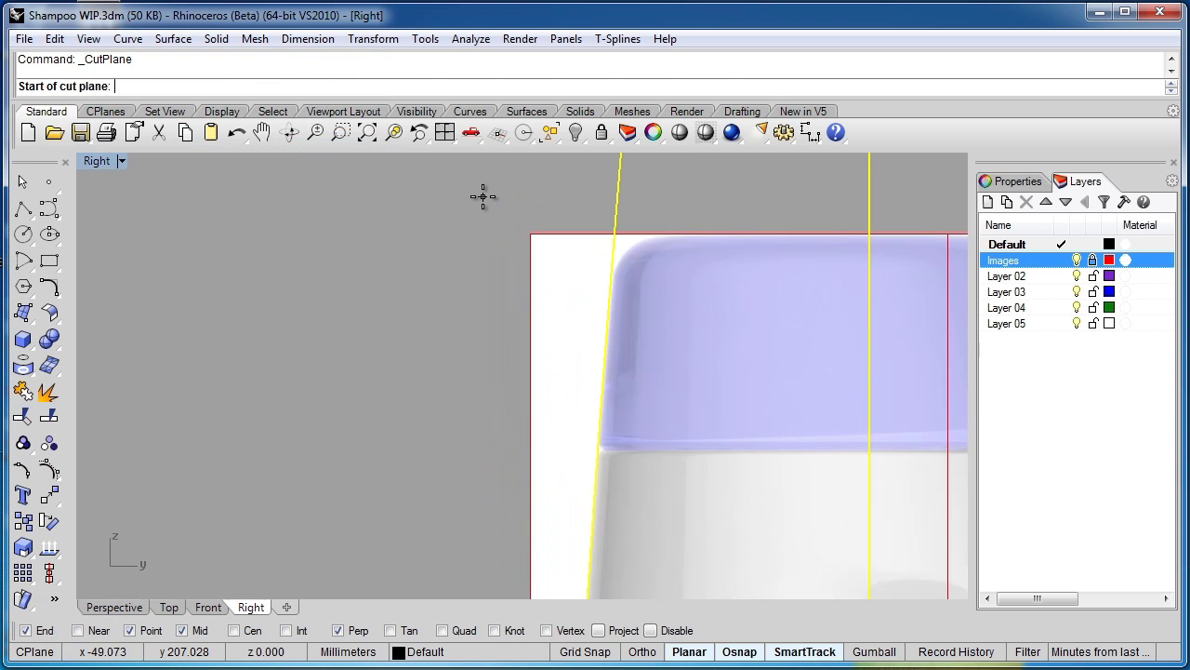
scroll(362, 209, "down", 1)
left_click(346, 212)
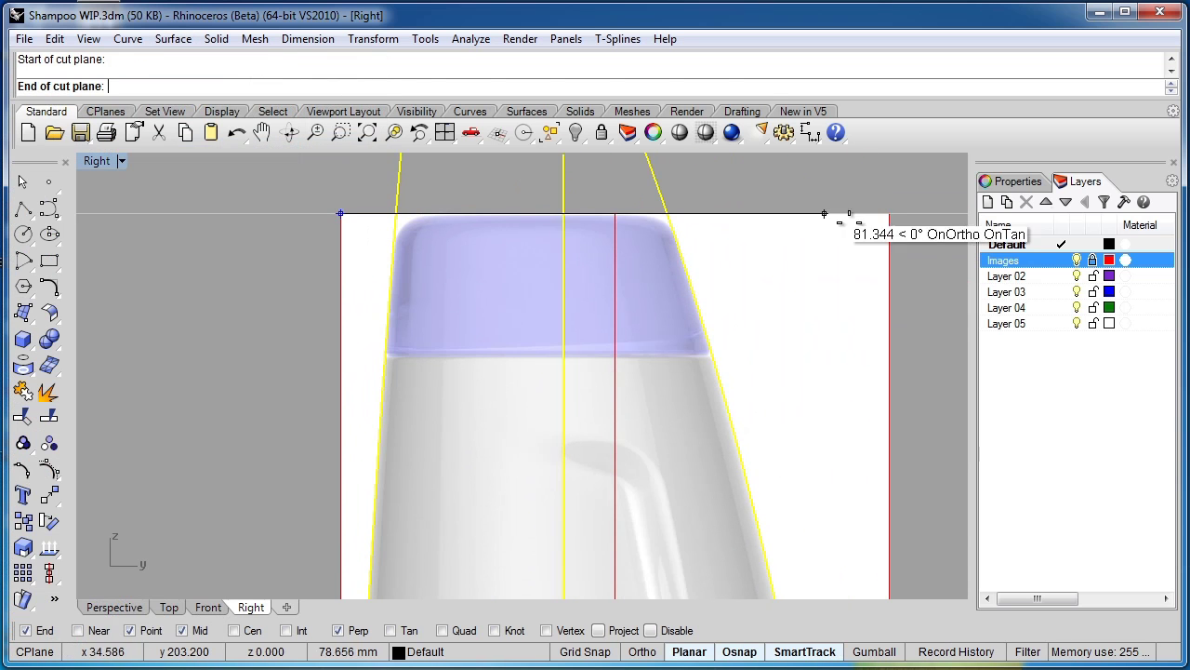
left_click(889, 214)
Add a second horizontal cutting plane along the bottle's base at height 0, constrained with Ortho.
scroll(656, 220, "down", 5)
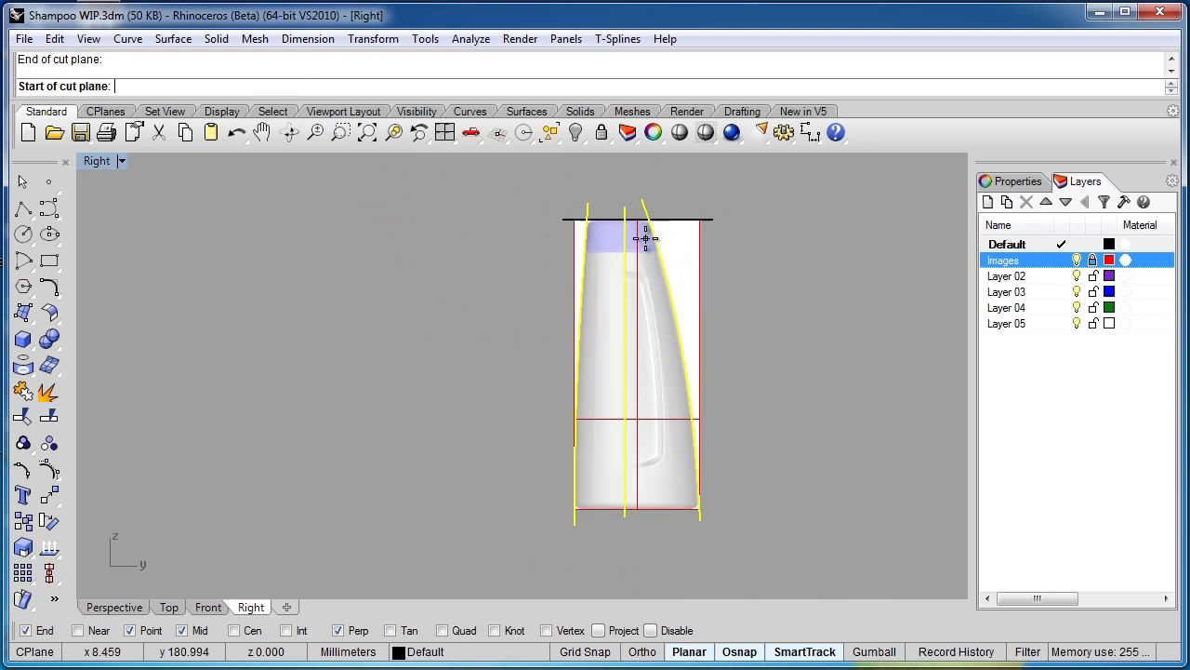
scroll(638, 406, "up", 4)
scroll(502, 484, "up", 2)
scroll(294, 439, "up", 2)
left_click(312, 418)
scroll(313, 418, "down", 3)
key("F8")
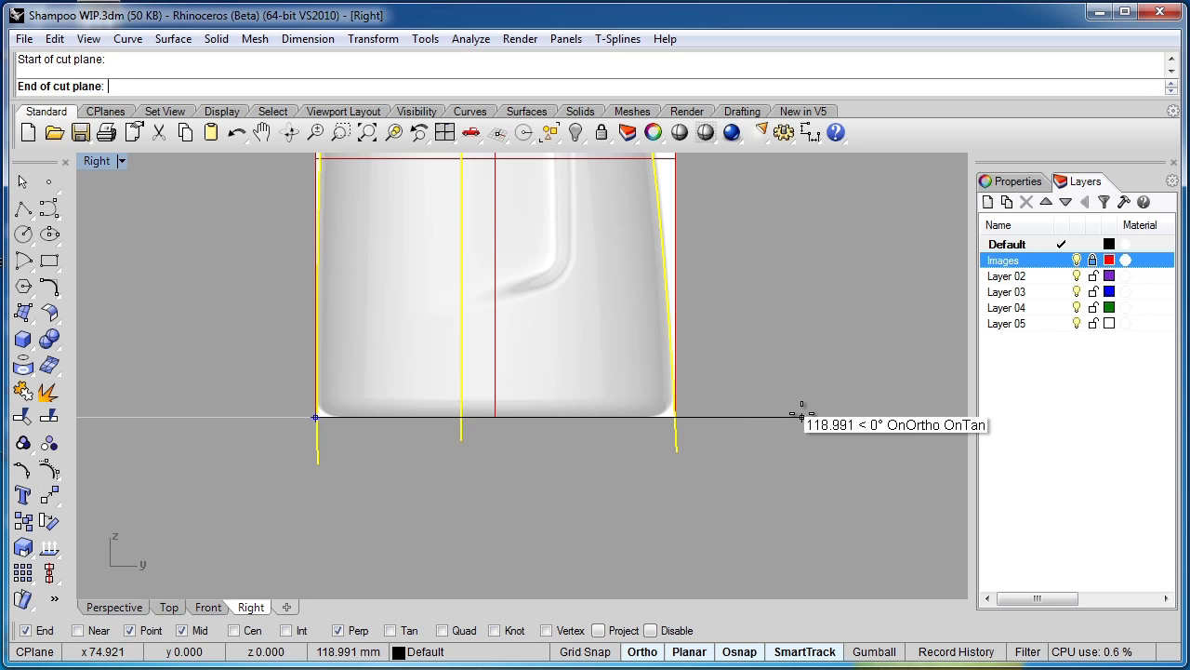
left_click(802, 417, "shift")
Set the Perspective viewport to shaded display and hide its grid.
left_click(116, 608)
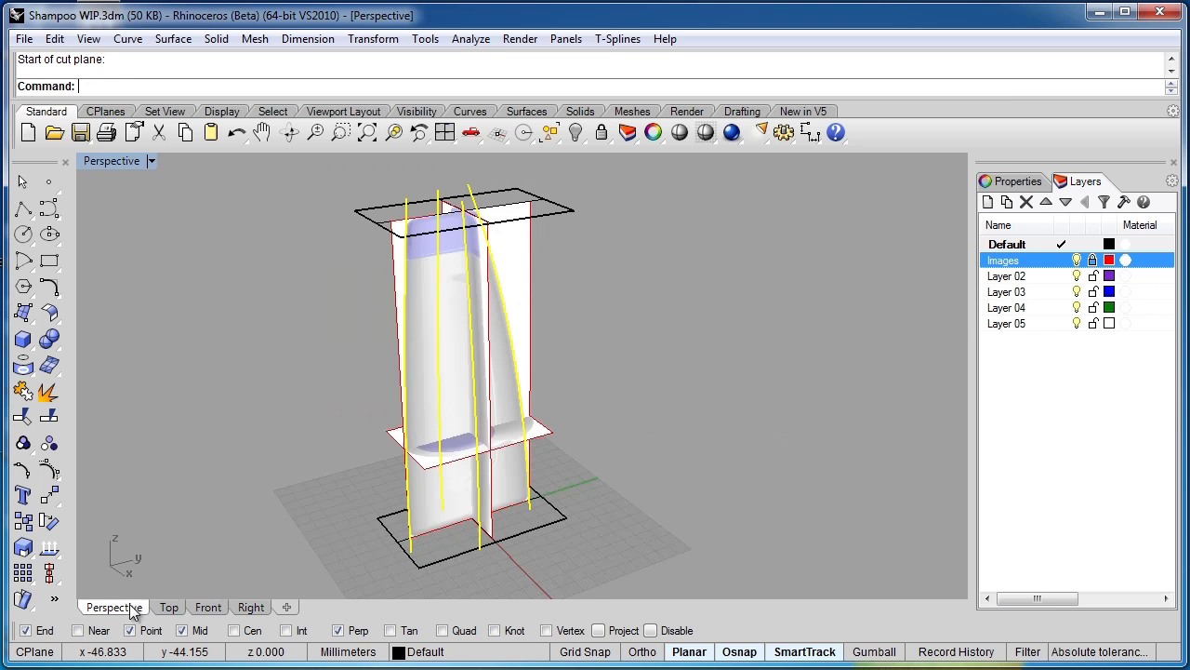
mouse_move(535, 523)
right_mouse_down()
mouse_move(565, 486)
mouse_move(518, 503)
mouse_move(532, 500)
right_mouse_up()
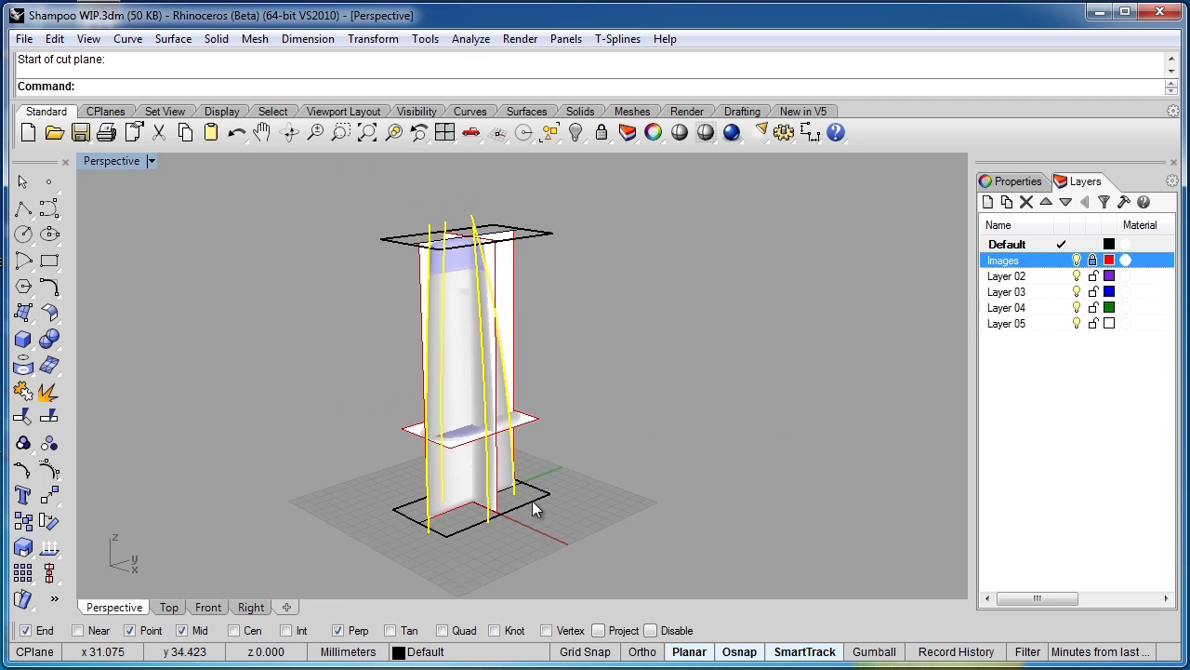
left_click(151, 161)
left_click(121, 231)
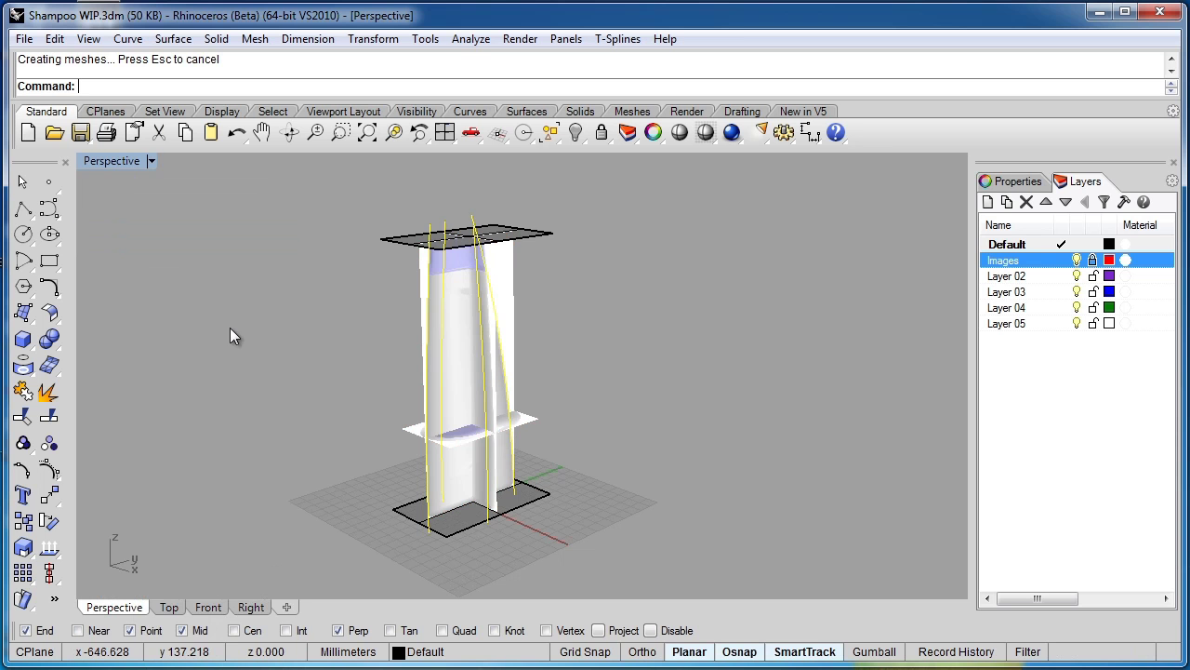
right_click_drag(230, 324, 624, 302)
key("F7")
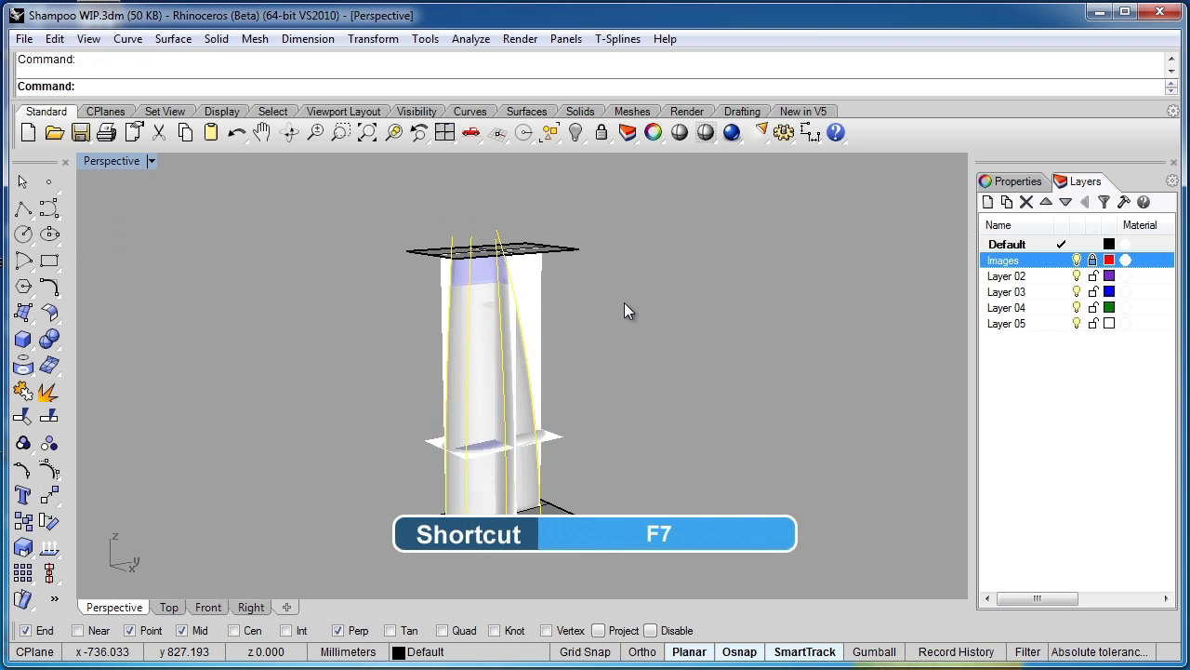
Split the four profile curves with the top and base planes as cutting objects.
left_click(48, 416)
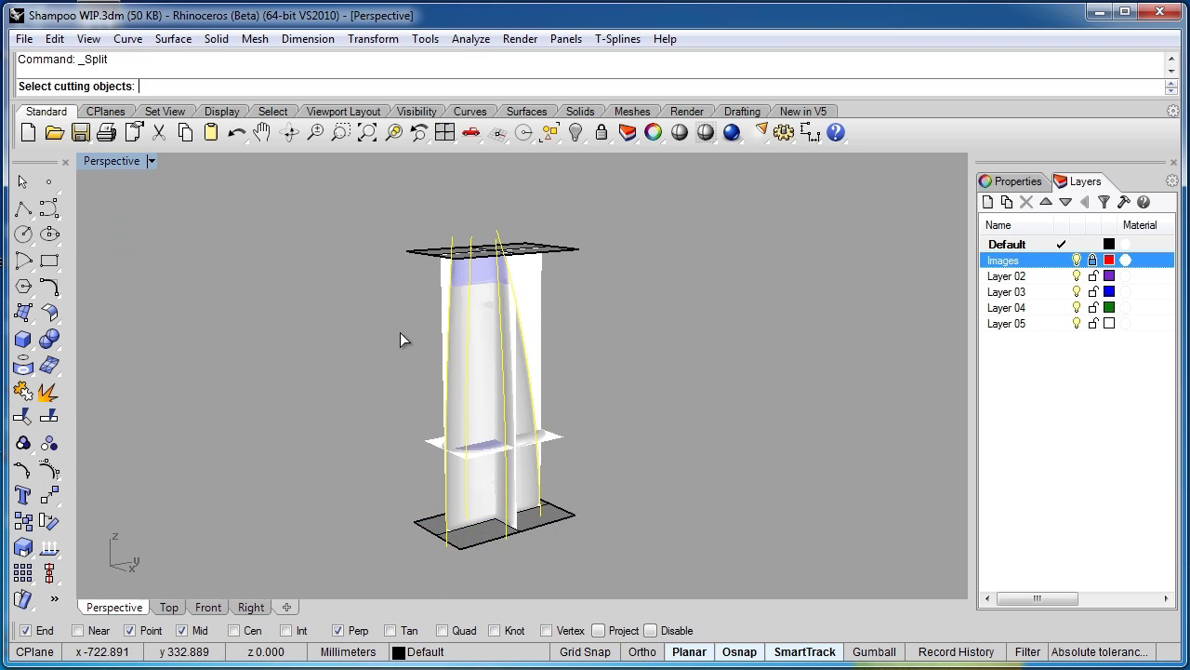
left_click(428, 249)
left_click(429, 531)
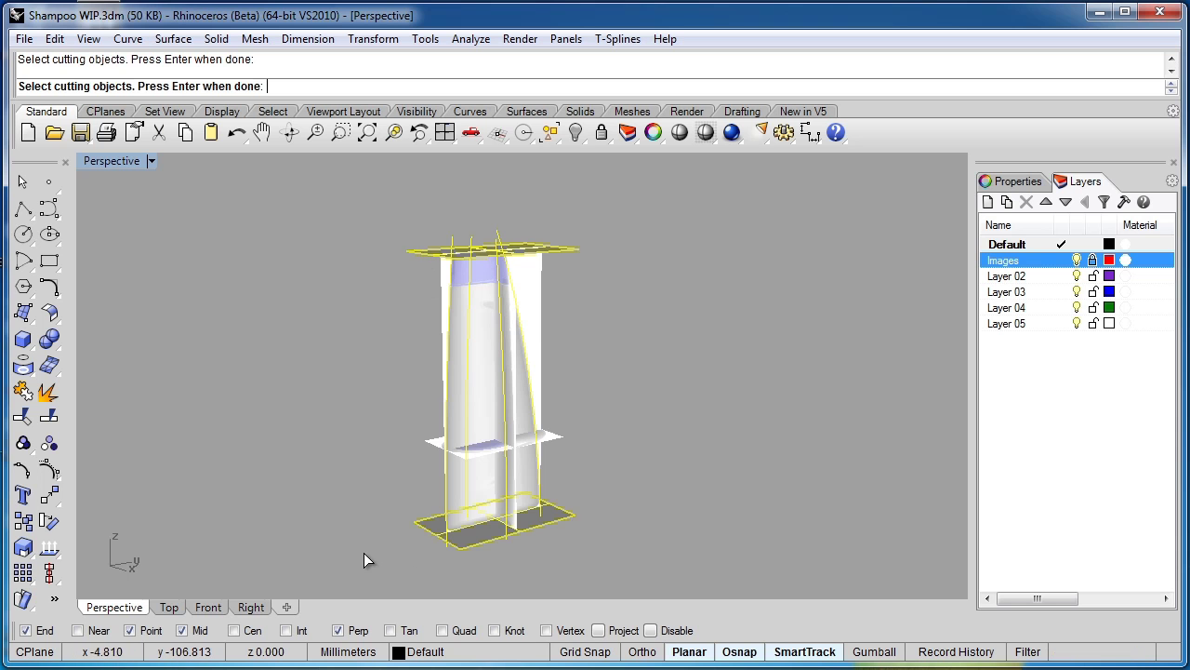
right_click(363, 548)
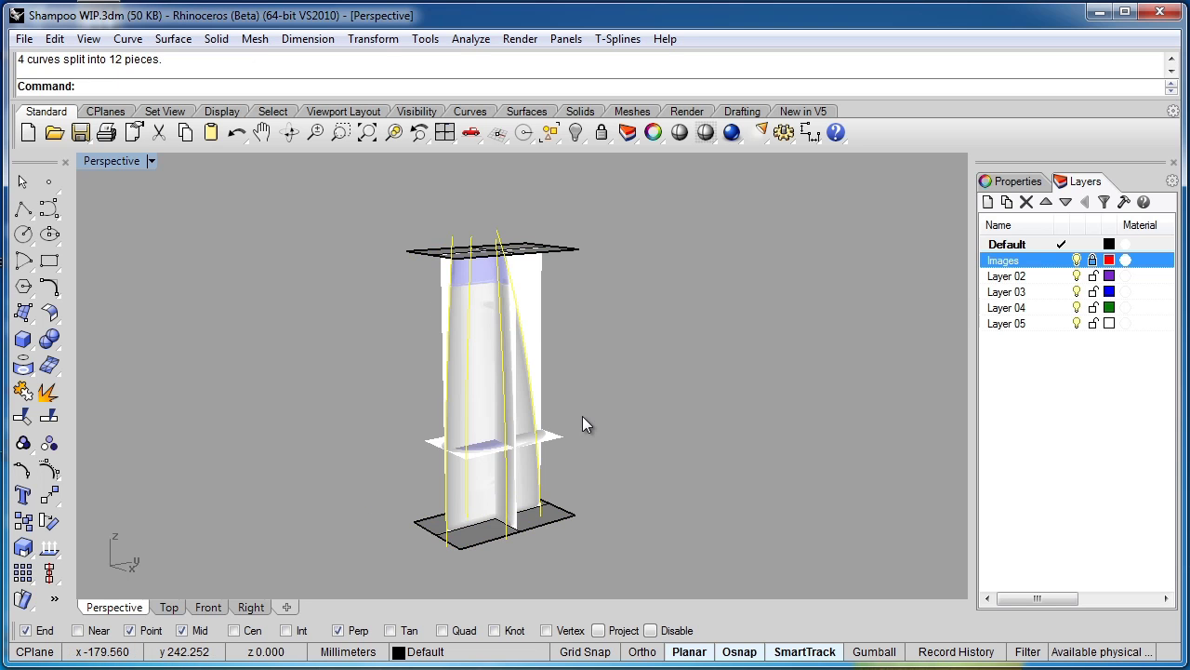
Delete the curve ends above the top plane and below the base plane, keeping the four middle segments.
left_click_drag(582, 413, 401, 334, "ctrl")
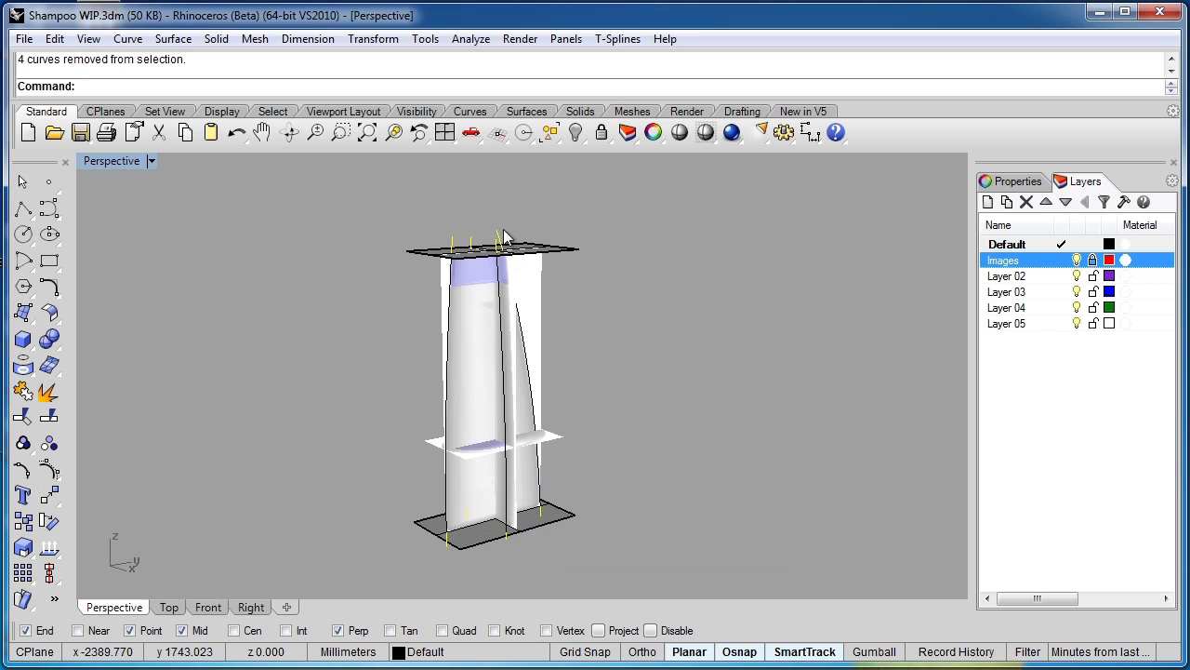
mouse_move(554, 558)
right_mouse_down()
mouse_move(568, 467)
mouse_move(575, 530)
mouse_move(549, 579)
right_mouse_up()
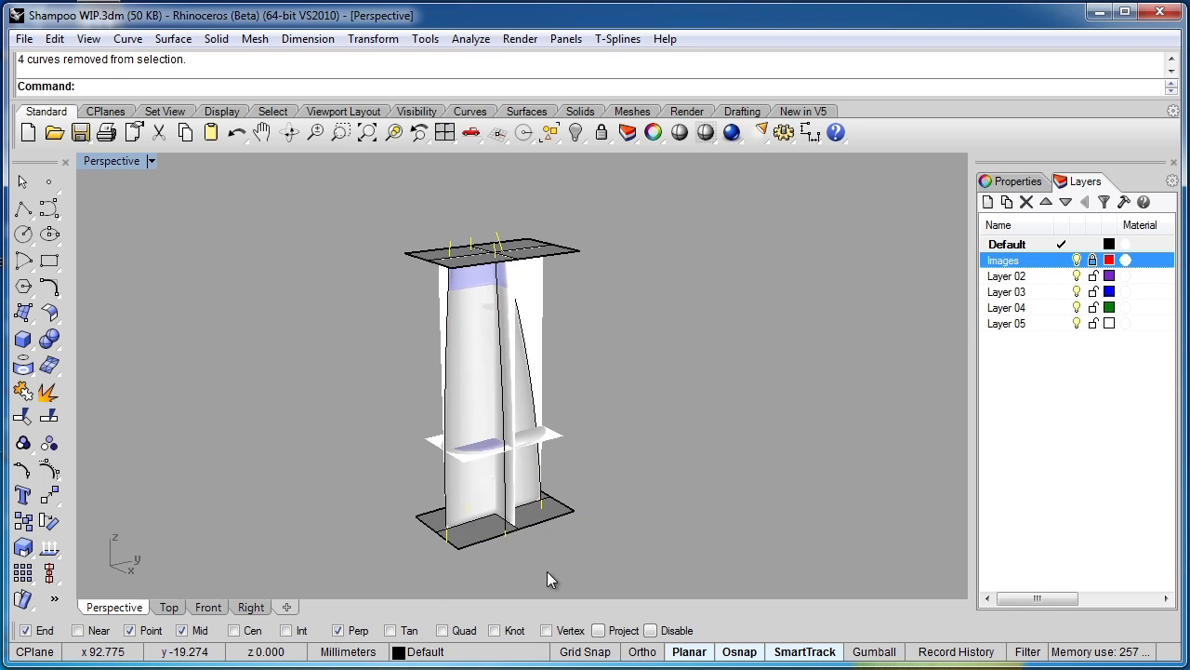
key("Delete")
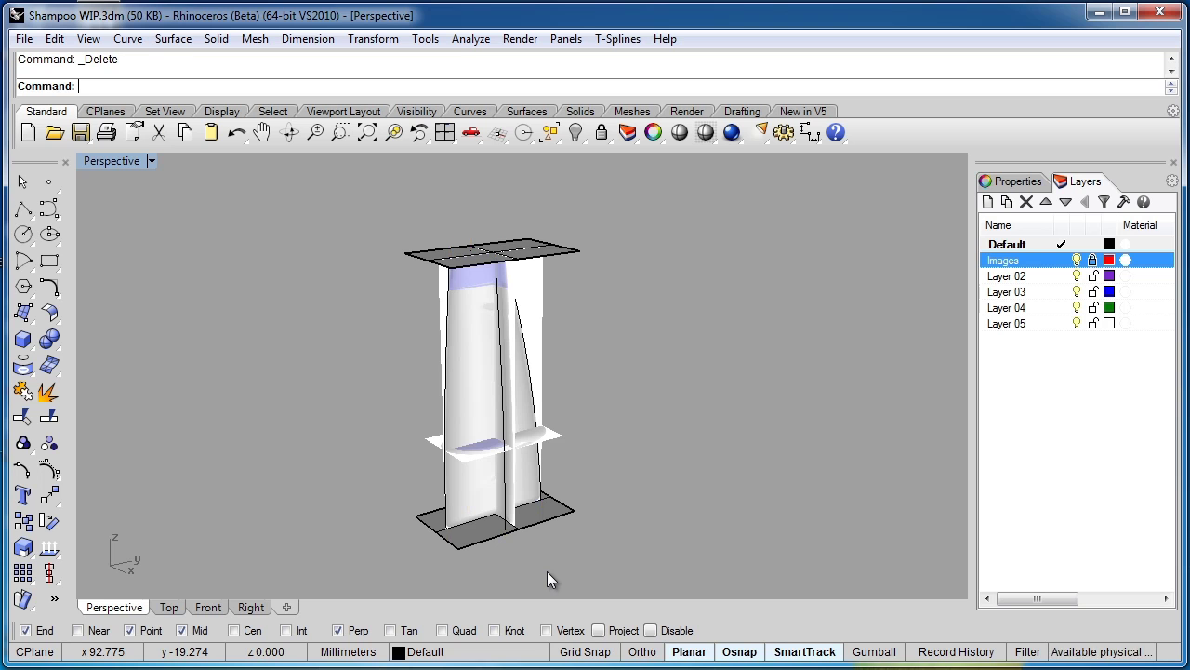
Hide the top and base cutting planes and check the trimmed profile curves in the Perspective view.
left_click(564, 254)
left_click(563, 525, "shift")
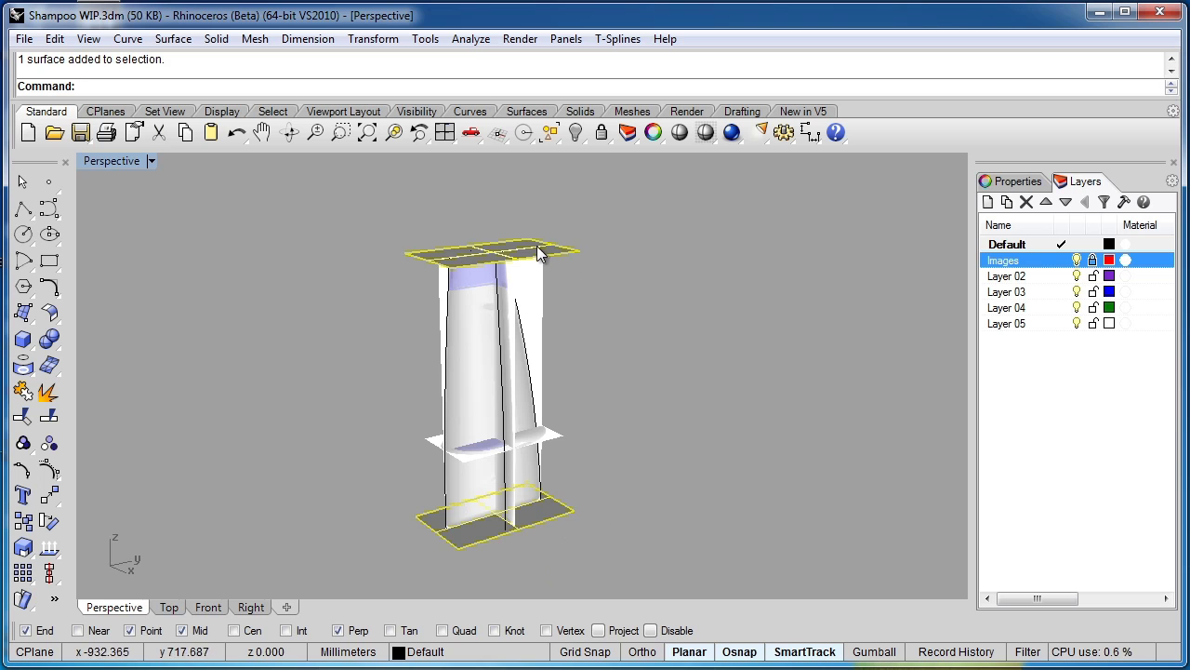
middle_click(668, 362)
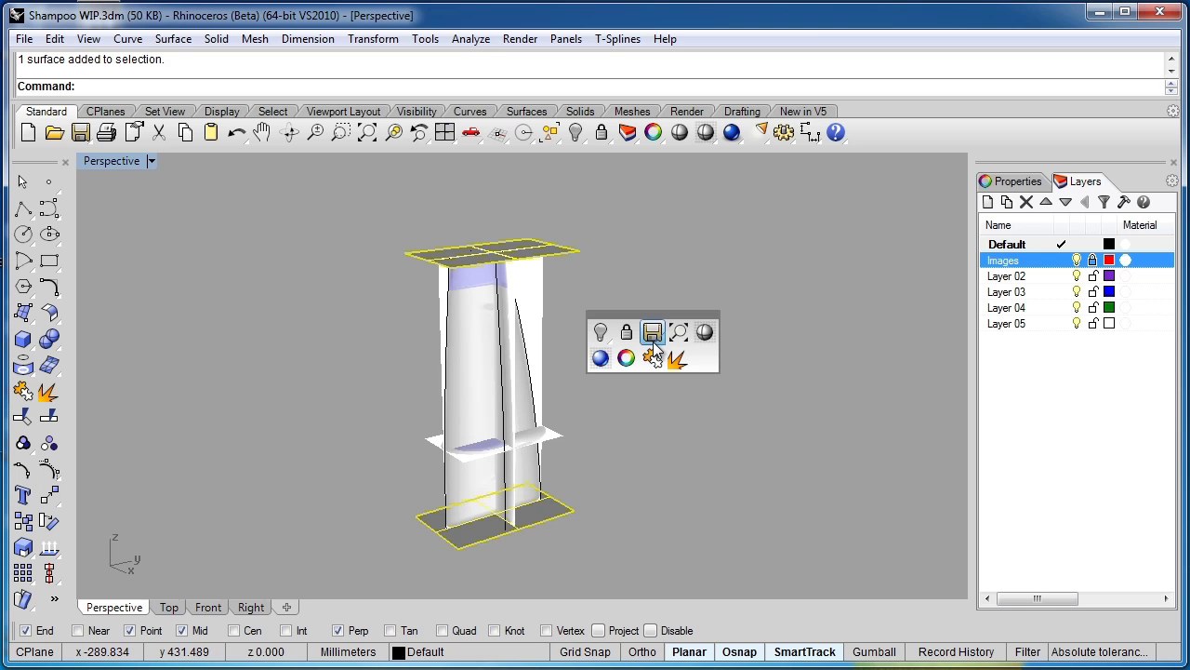
left_click(601, 333)
right_click_drag(601, 337, 583, 428)
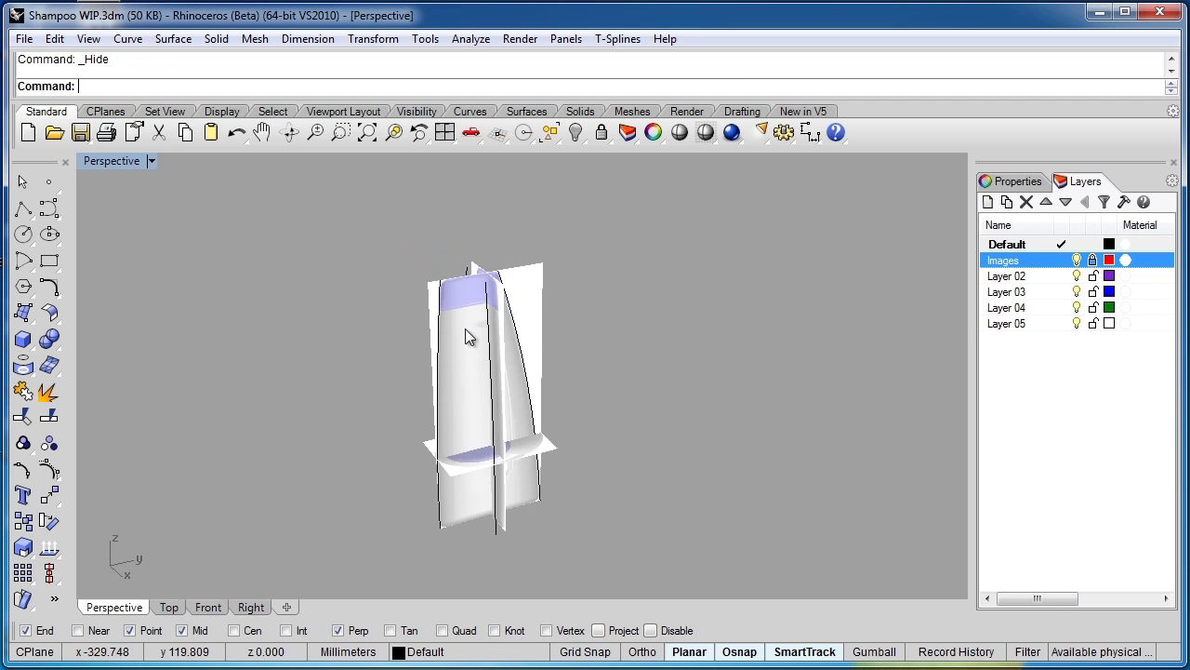
scroll(455, 287, "up", 4)
right_click_drag(360, 358, 363, 318, "shift")
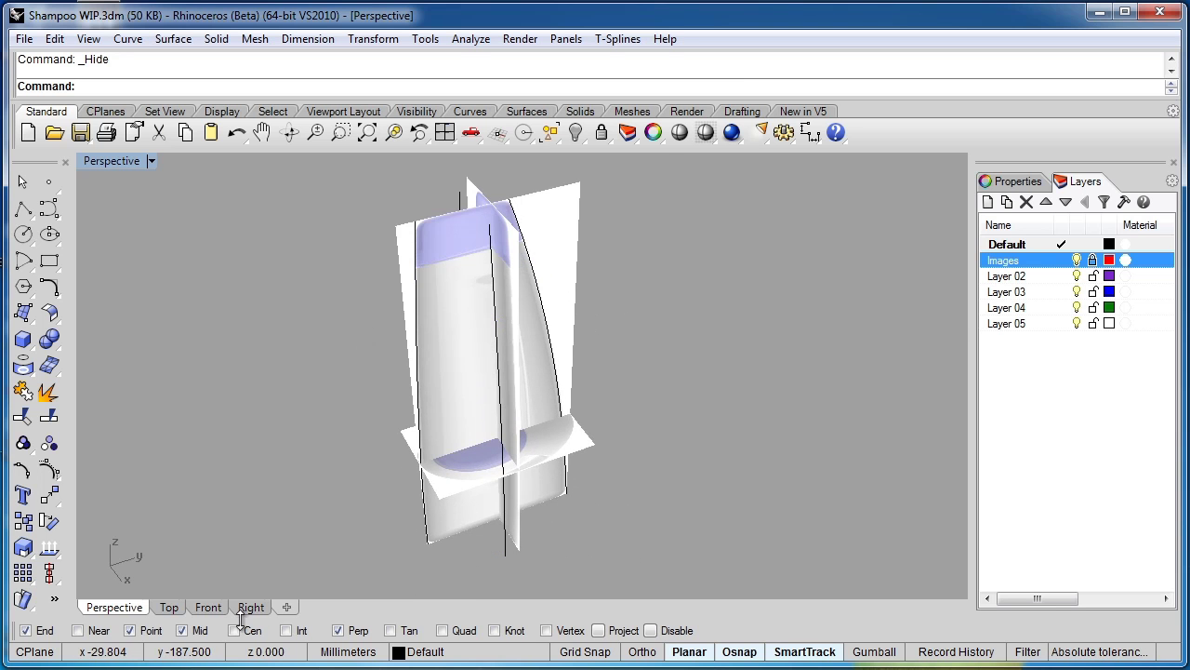
Draw a horizontal polyline in the Right view along the seam between cap and body, extending past both side curves, at about Z 180.
left_click(251, 606)
scroll(558, 394, "down", 3)
right_click_drag(558, 395, 607, 433)
scroll(563, 410, "up", 2)
right_click_drag(584, 339, 608, 449)
scroll(538, 290, "up", 6)
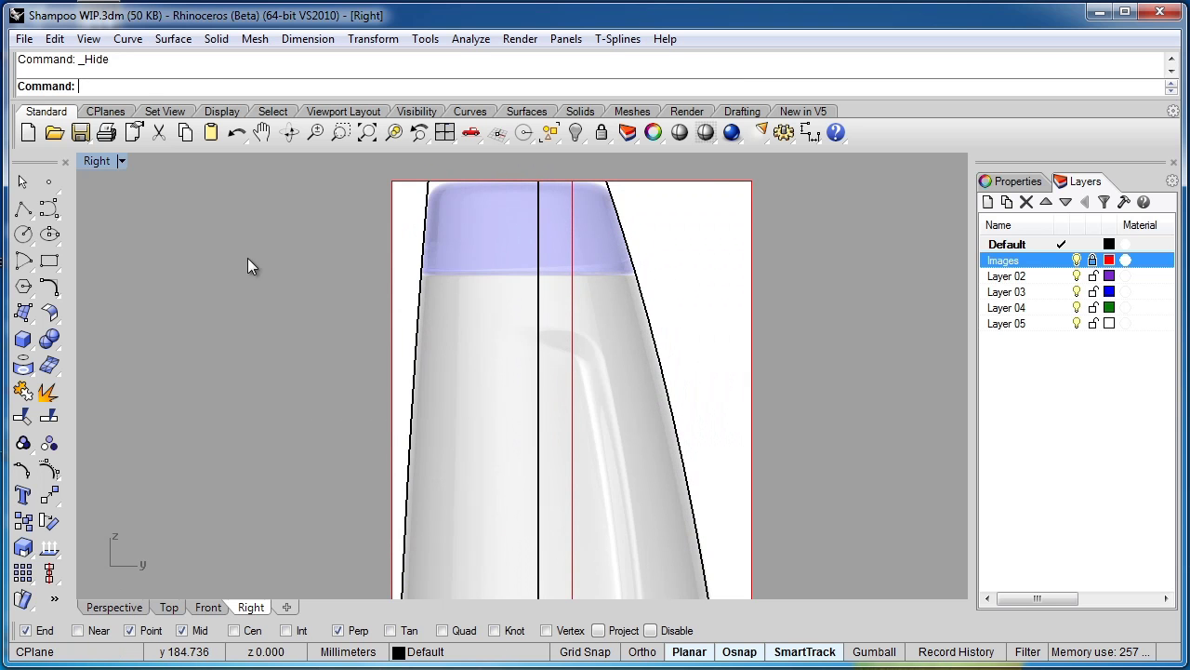
left_click(23, 208)
scroll(394, 279, "up", 2)
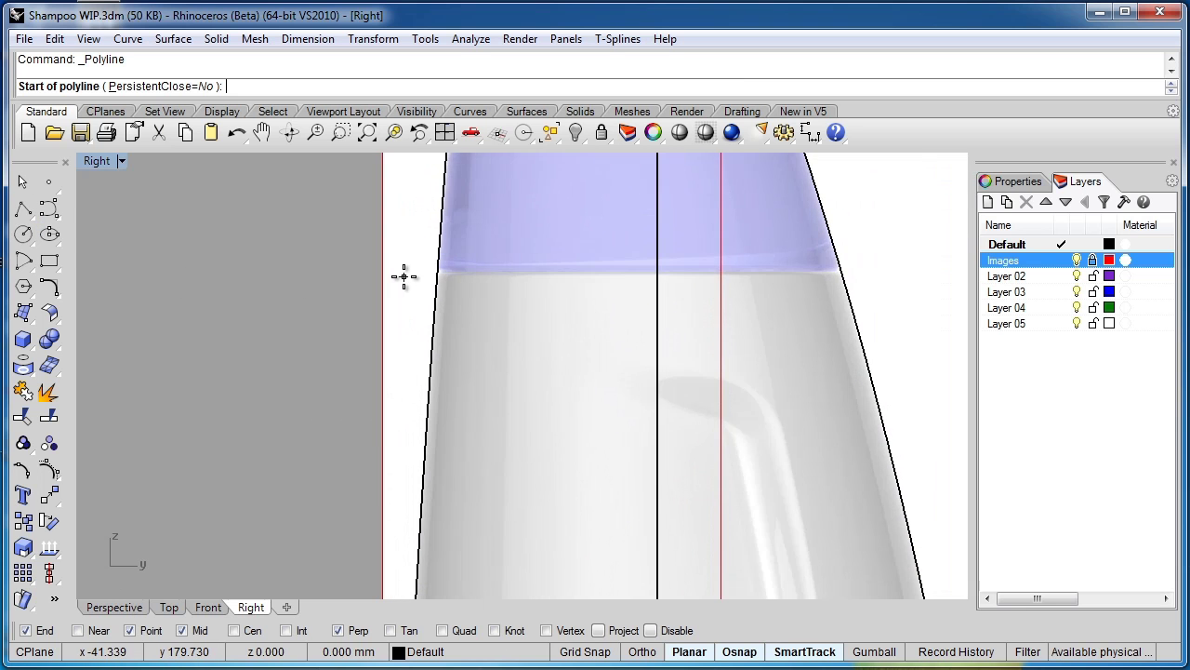
left_click(404, 270)
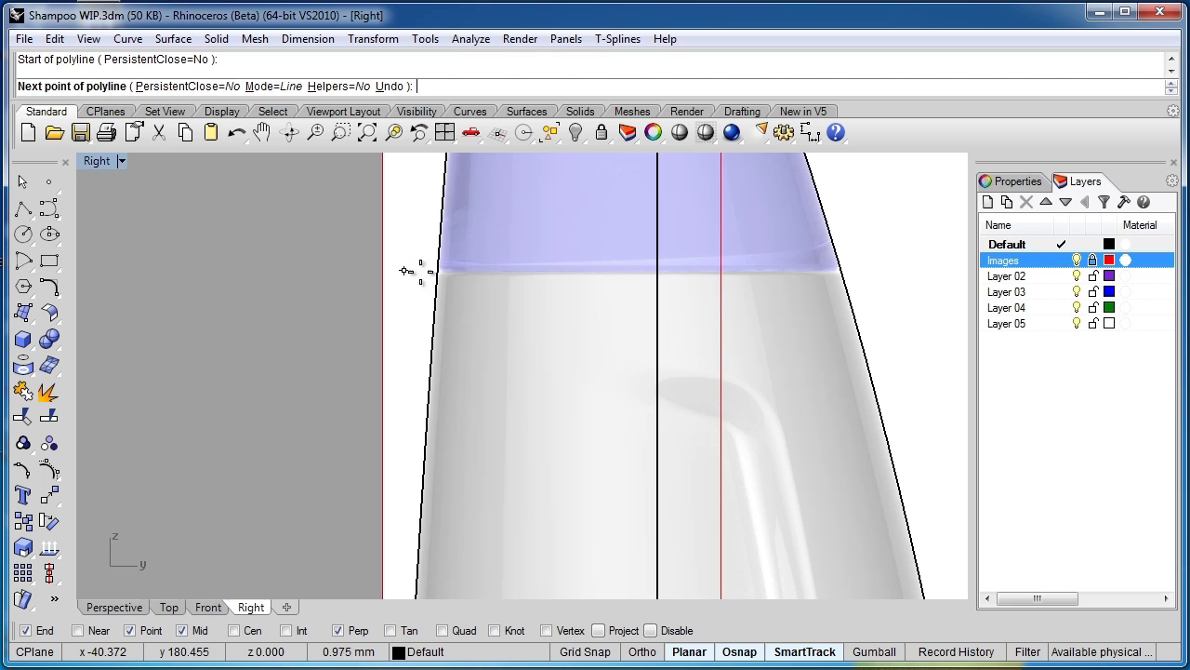
left_click(910, 271)
key("Return")
scroll(586, 284, "down", 2)
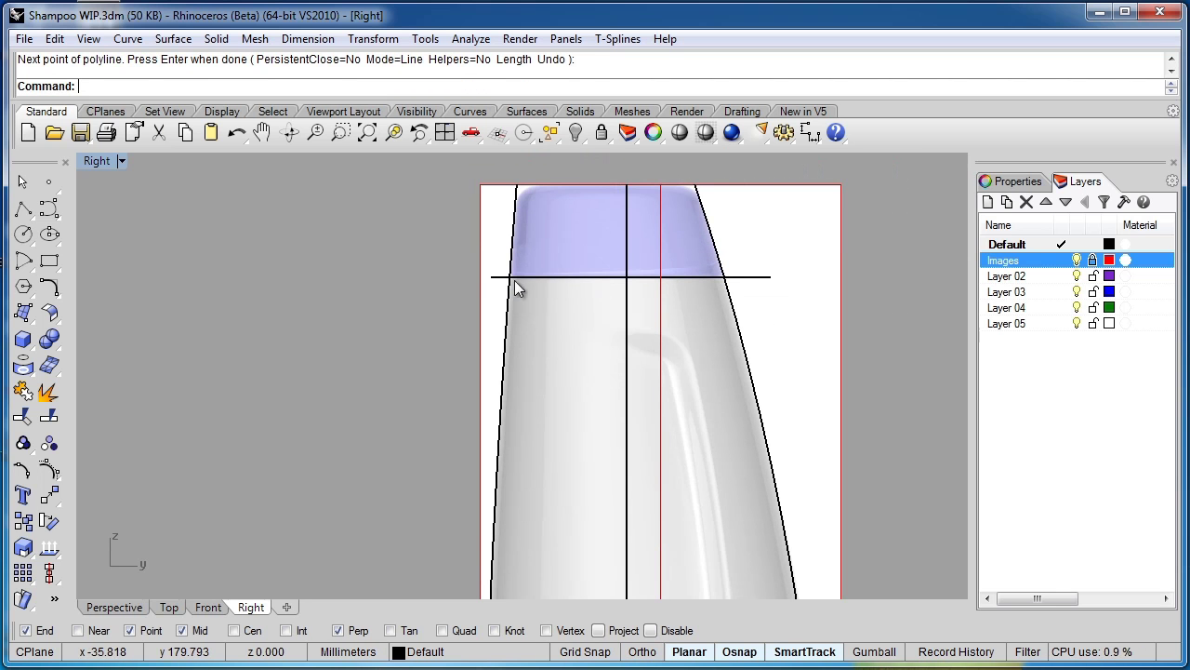
scroll(459, 297, "down", 2)
right_click_drag(420, 399, 258, 315)
scroll(460, 308, "down", 1)
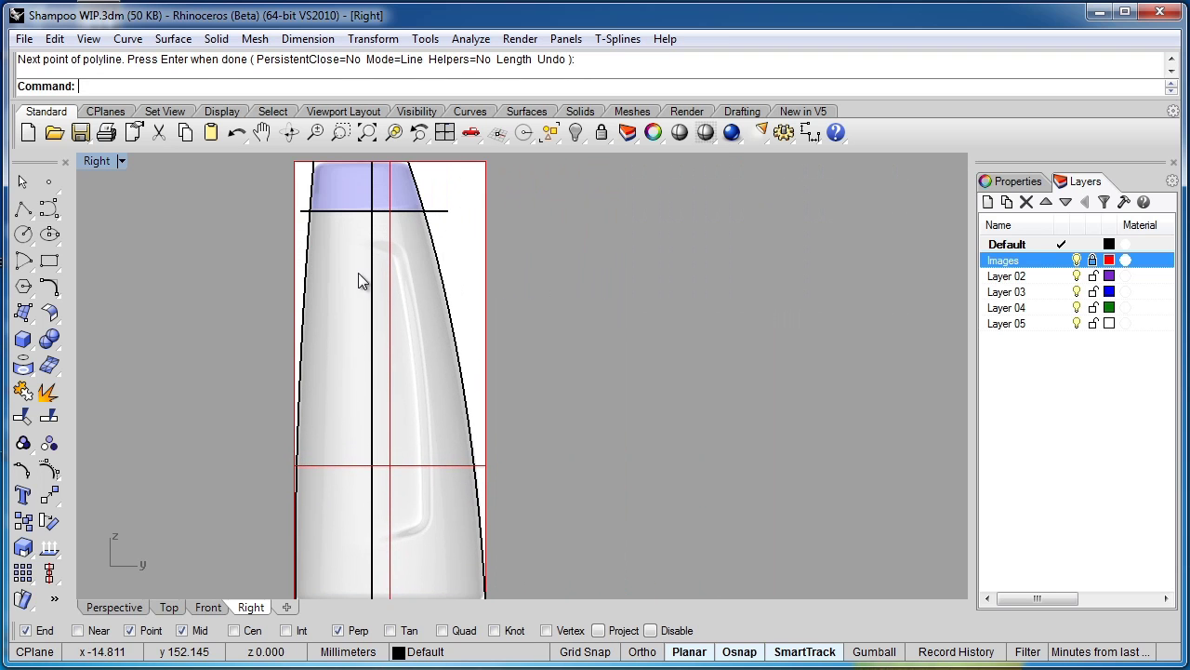
Draw a four-point degree 3 curve in the Right view along the recess's long outer edge, from near the base to just below the cap seam.
scroll(358, 275, "up", 2)
right_click_drag(391, 257, 451, 269)
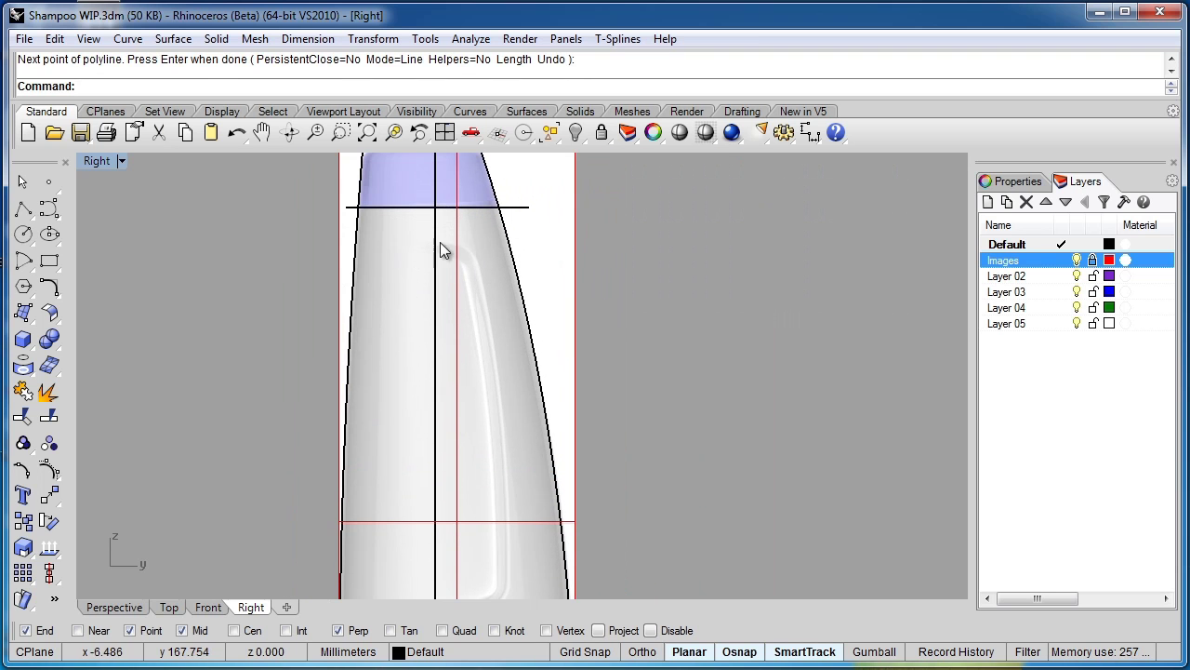
right_click_drag(531, 459, 533, 355)
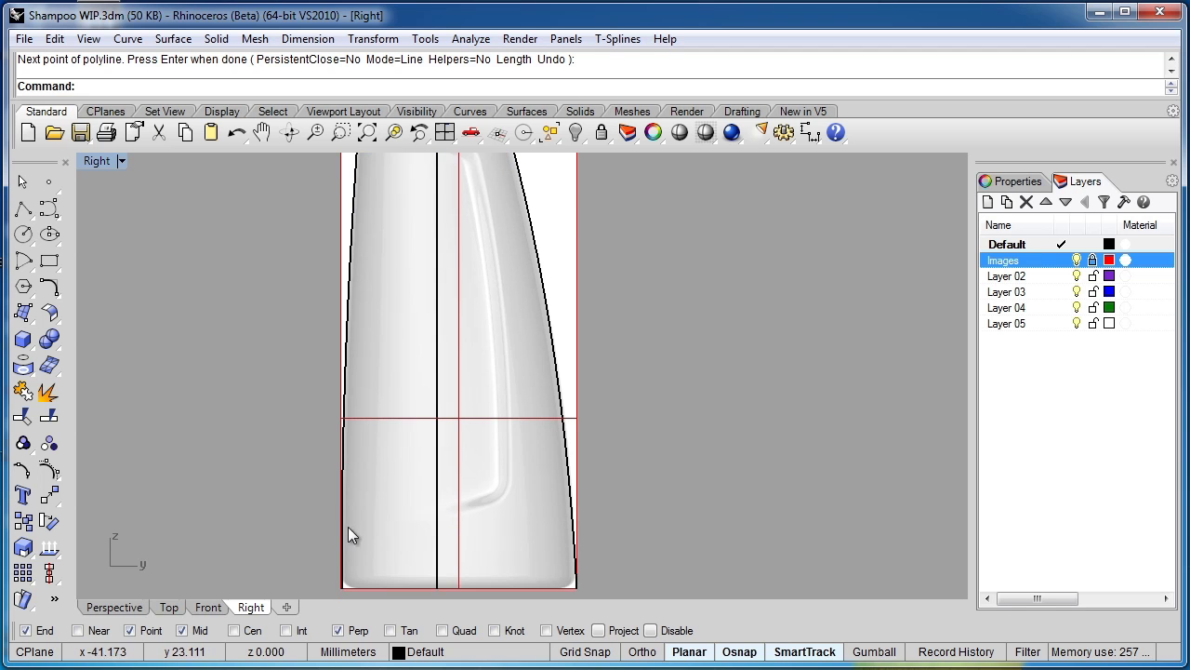
left_click(48, 210)
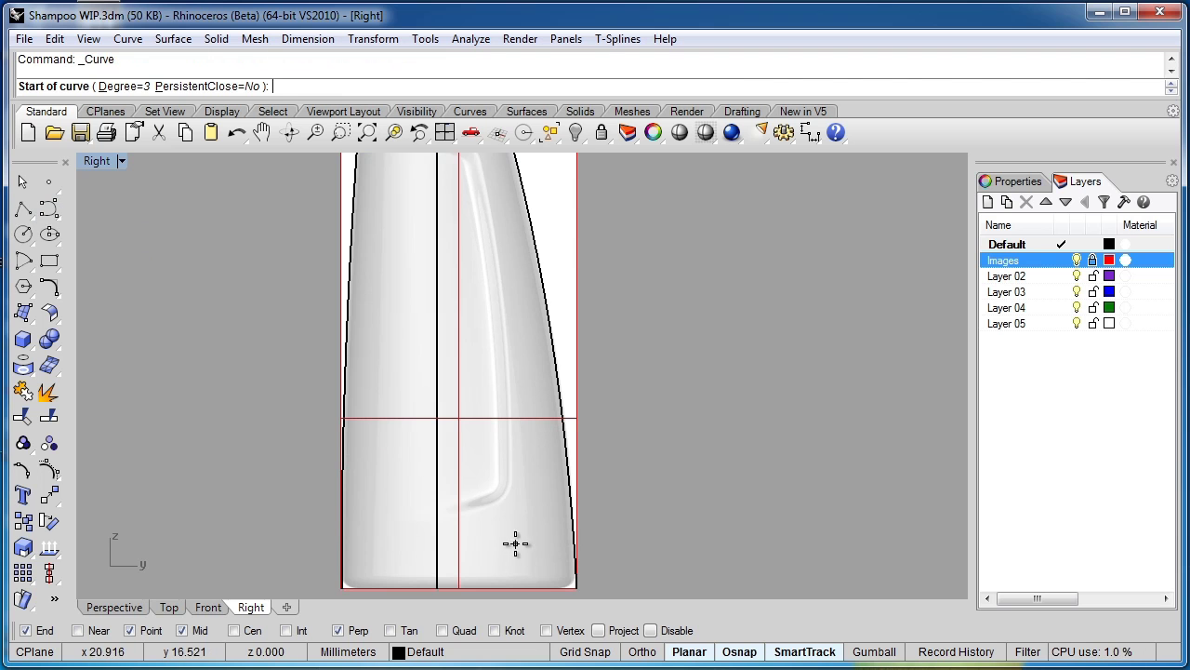
left_click(514, 545)
left_click(509, 254)
right_click_drag(509, 254, 529, 414)
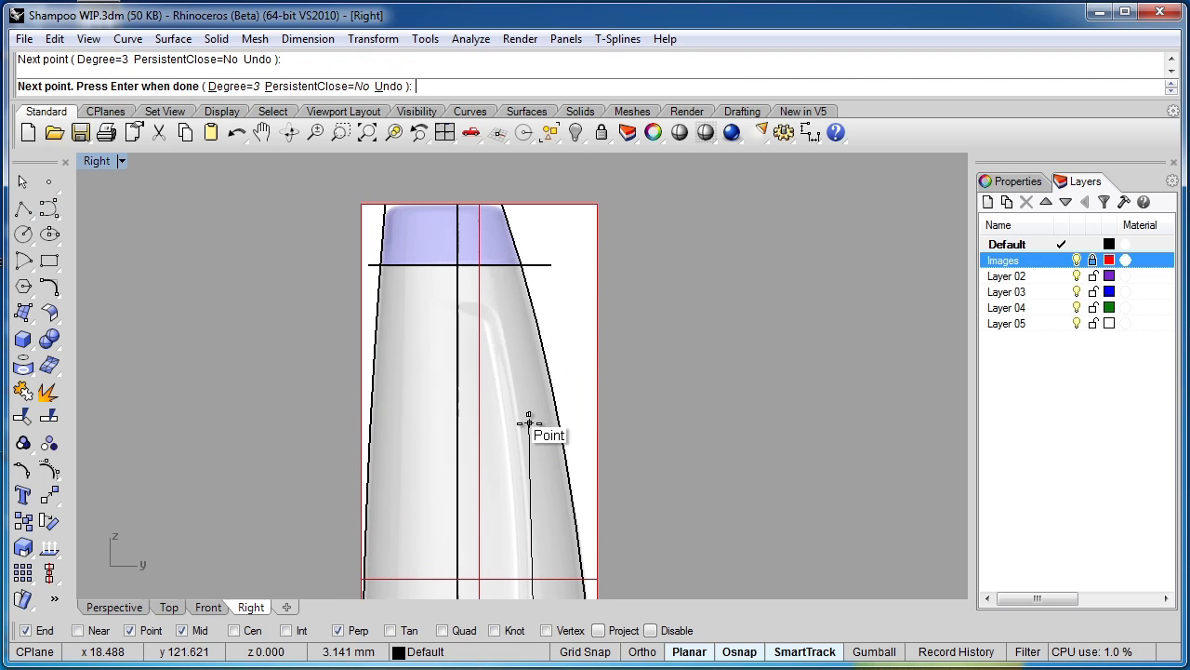
left_click(528, 414)
left_click(486, 279)
key("Return")
Turn on the long edge curve's control points and nudge its two middle points to follow the recess edge in the image.
left_click(510, 348)
right_click_drag(550, 457, 499, 374)
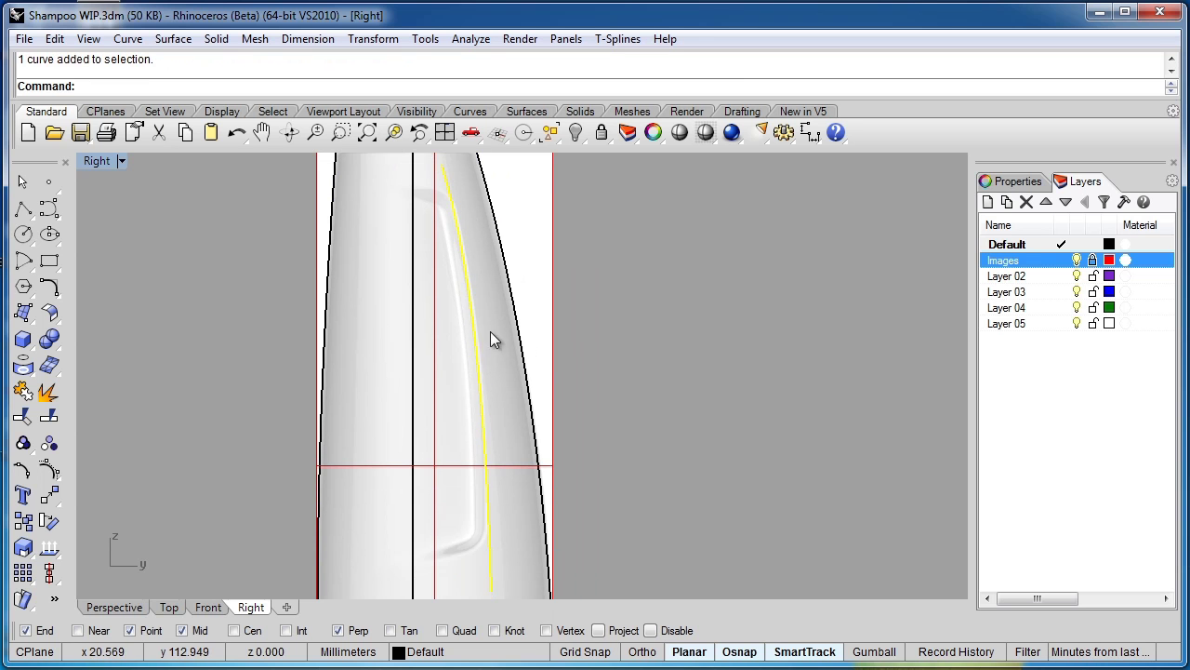
key("F10")
scroll(491, 305, "up", 3)
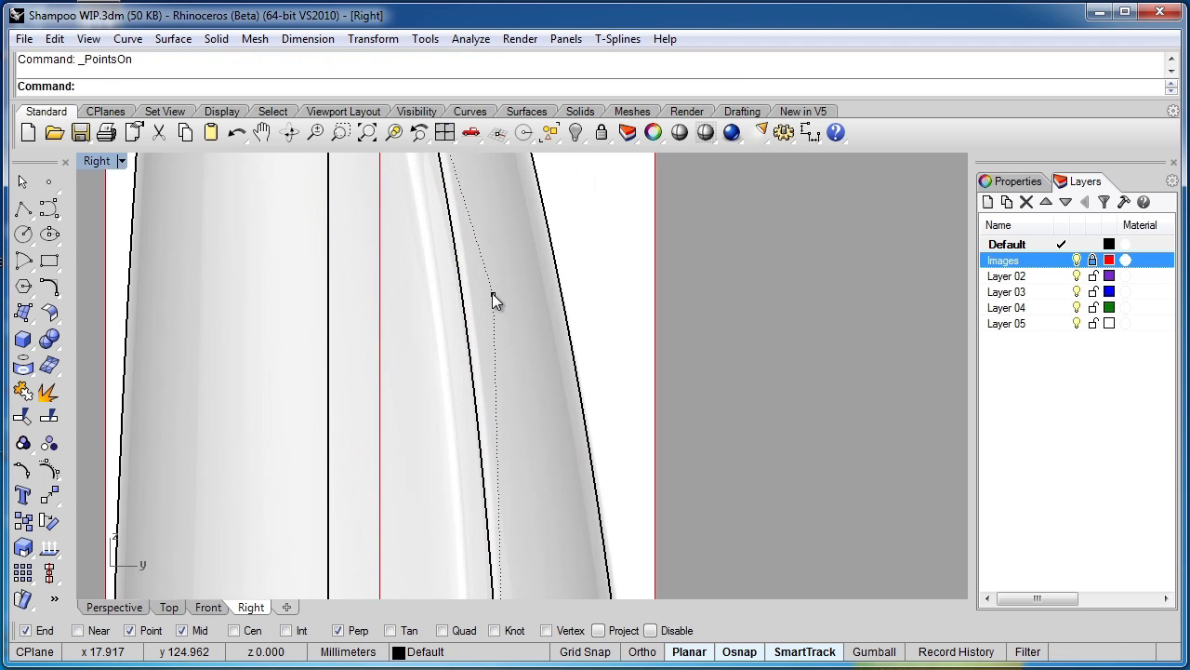
left_click(493, 293)
left_click_drag(504, 290, 513, 298)
scroll(483, 400, "down", 3)
scroll(482, 398, "down", 2)
right_click_drag(498, 545, 523, 419)
scroll(504, 470, "up", 9)
right_click_drag(548, 459, 557, 393)
left_click_drag(556, 496, 553, 503)
scroll(574, 393, "down", 3)
scroll(528, 230, "up", 2)
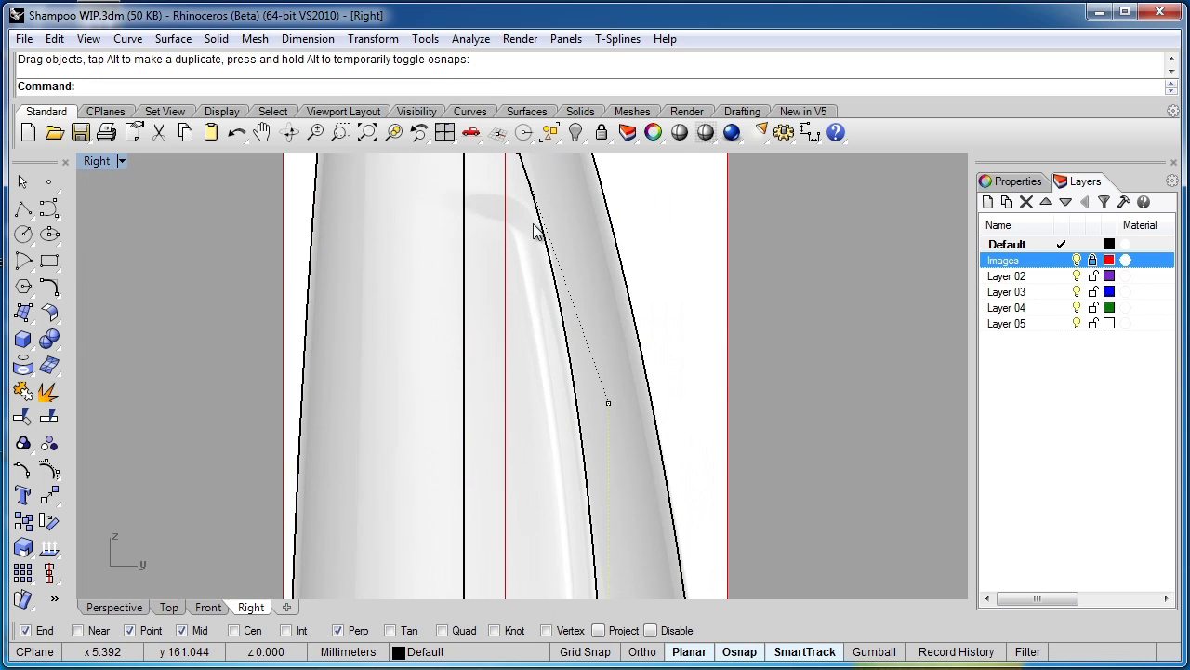
Draw a three-point curve along the recess's upper edge, crossing the long edge curve and ending at about Y -32, Z 170.
scroll(601, 355, "down", 4)
left_click(49, 207)
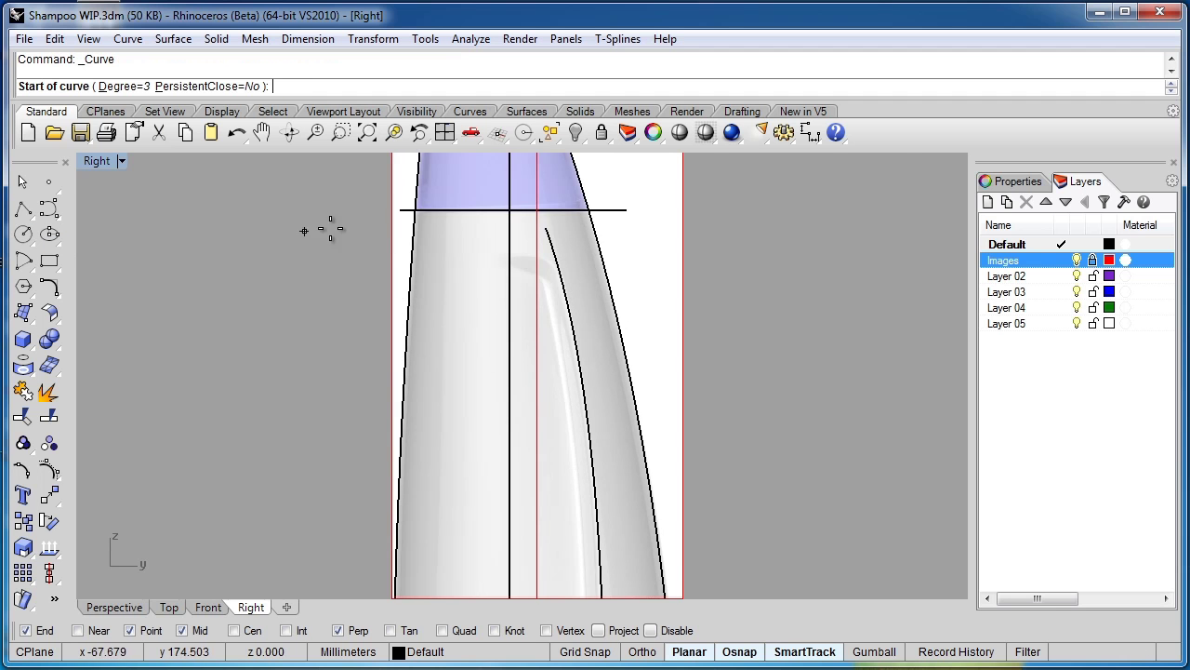
scroll(511, 260, "up", 6)
scroll(507, 261, "up", 1)
left_click(684, 279)
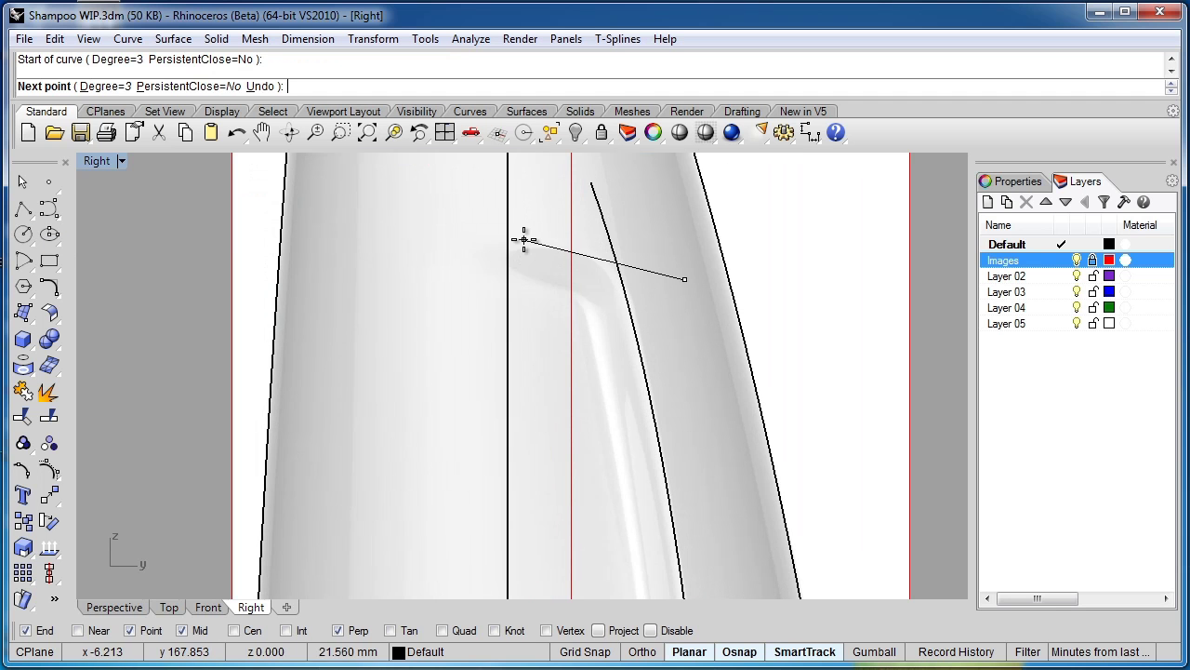
left_click(527, 232)
left_click(325, 223)
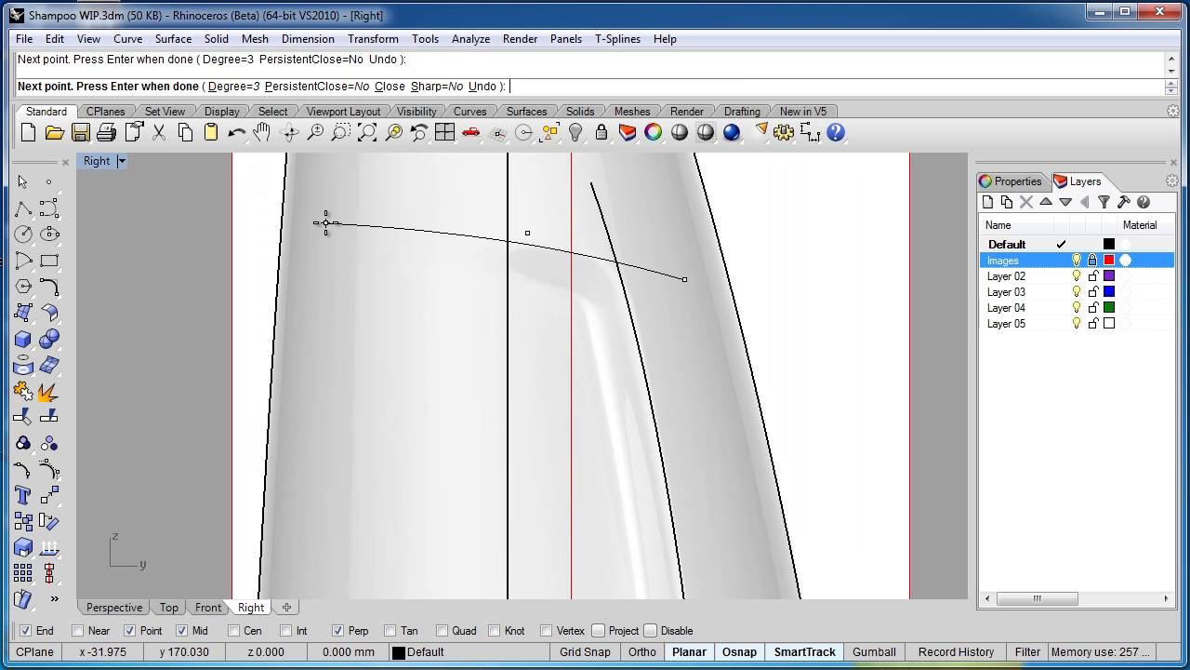
key("Return")
Draw a three-point curve along the recess's lower edge, crossing the long edge curve and extending past the vertical centre curve.
scroll(472, 277, "down", 5)
right_click_drag(620, 403, 592, 302)
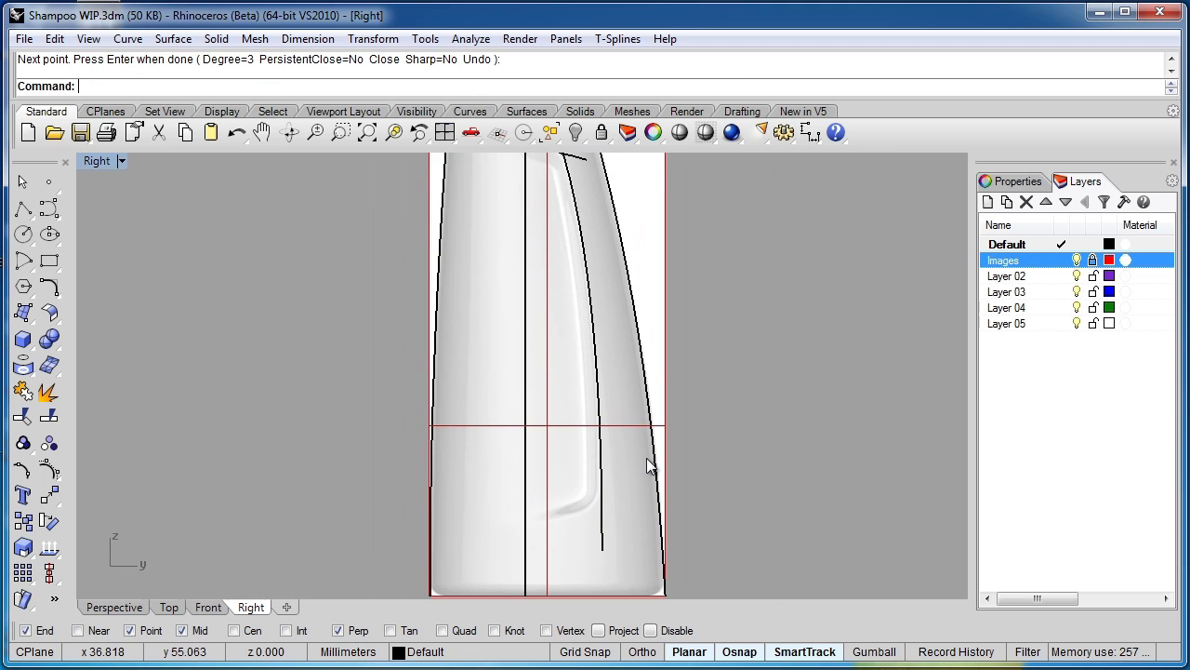
right_click(611, 514)
scroll(609, 515, "up", 5)
left_click(680, 461)
left_click(433, 527)
left_click(190, 544)
key("Return")
scroll(589, 503, "down", 5)
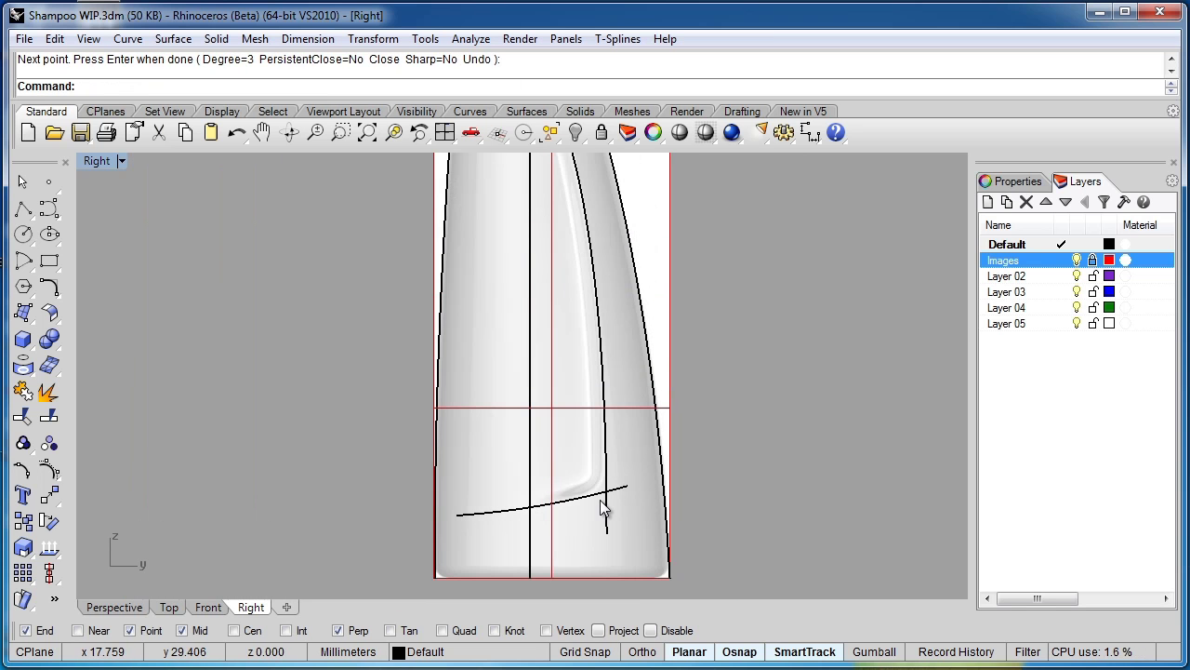
scroll(601, 503, "down", 2)
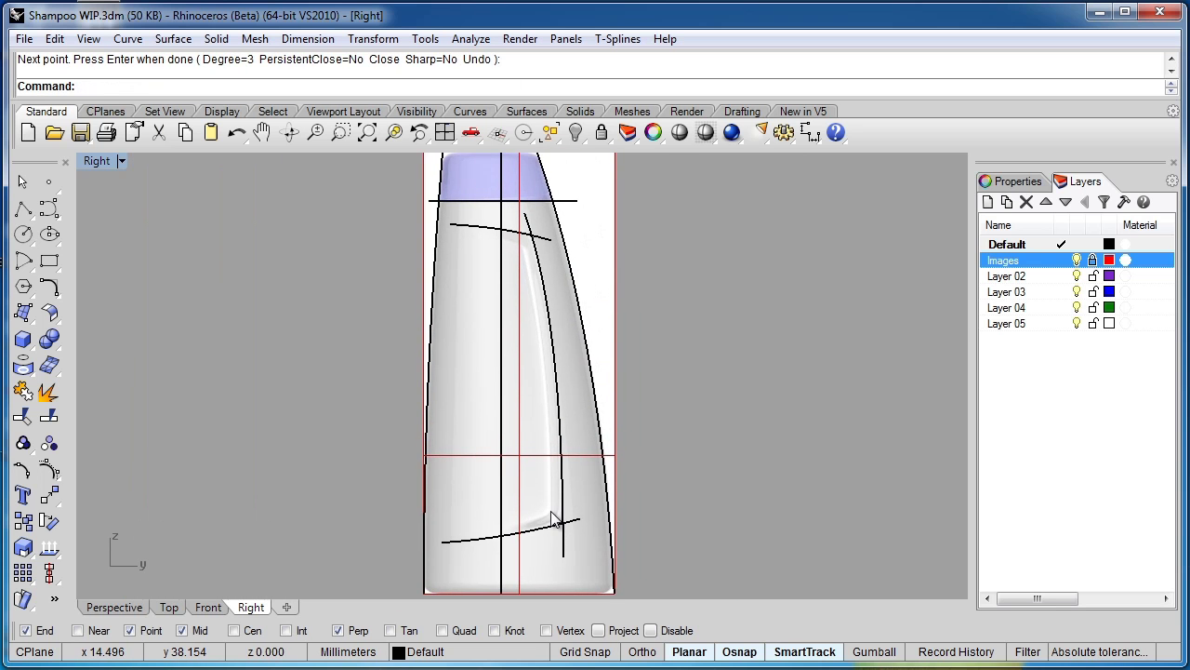
Try a radius 8 fillet between the long edge curve and the lower edge curve.
scroll(550, 529, "up", 3)
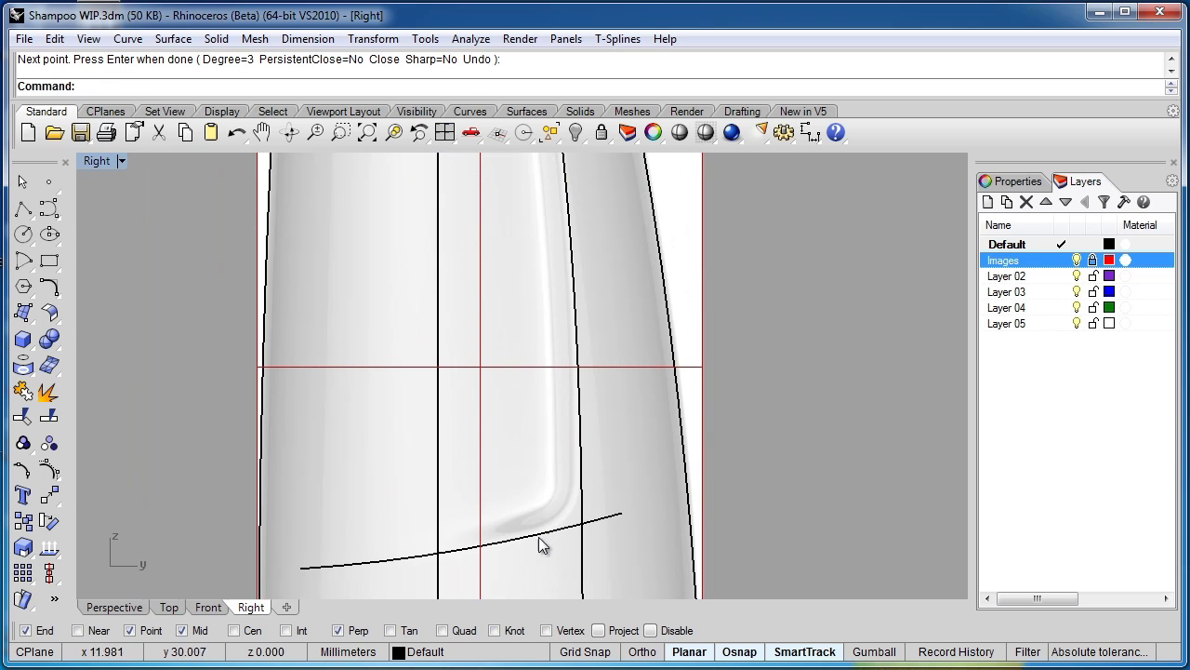
left_click(48, 291)
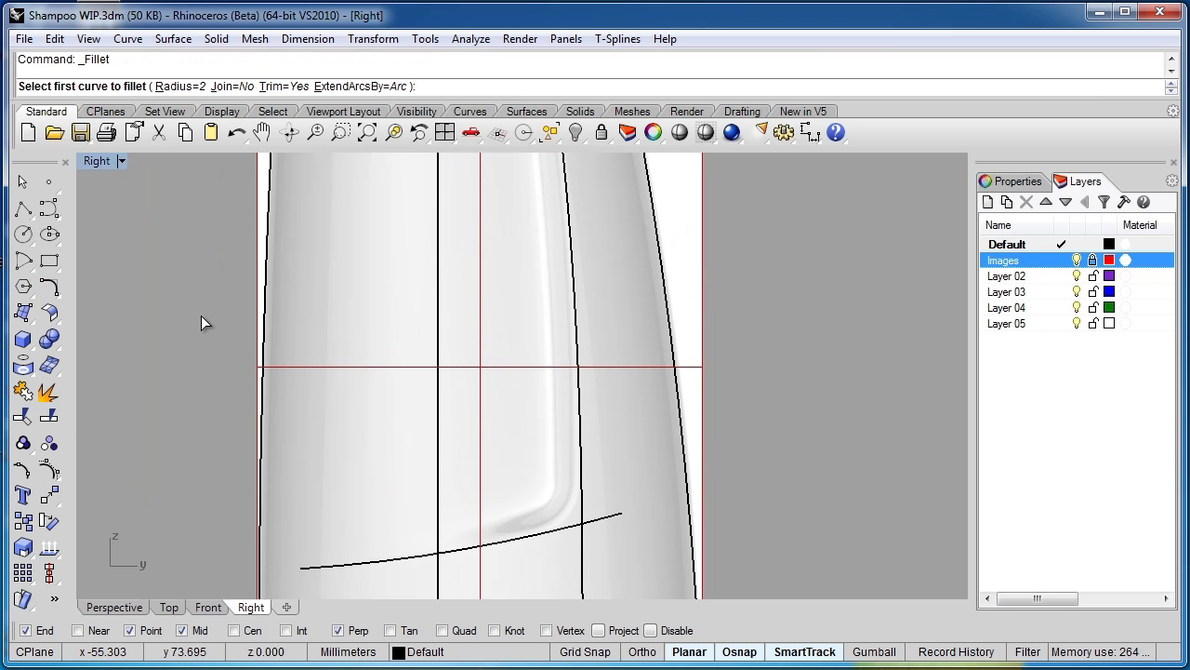
key("Return")
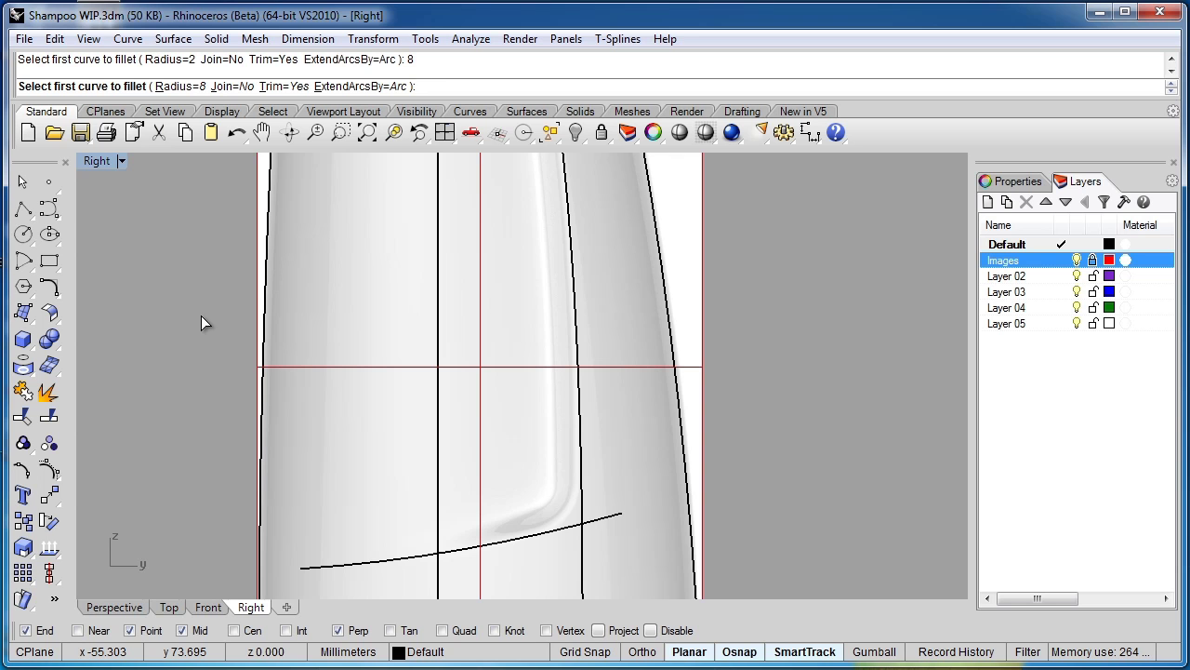
left_click(582, 467)
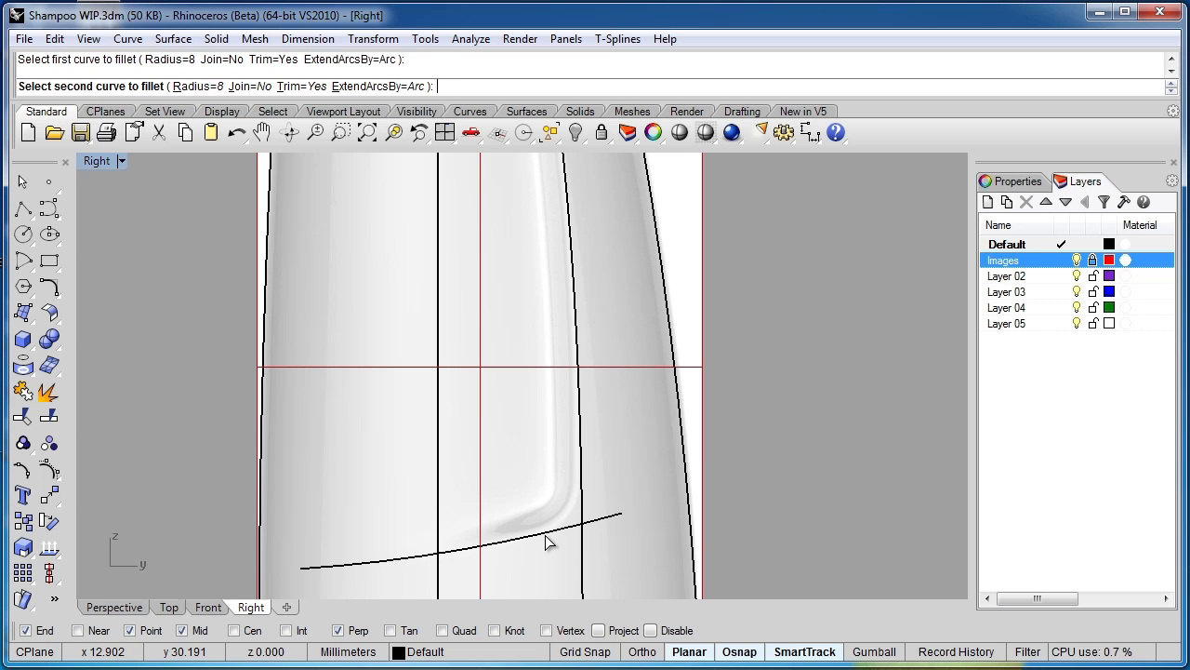
left_click(546, 538)
scroll(555, 539, "up", 3)
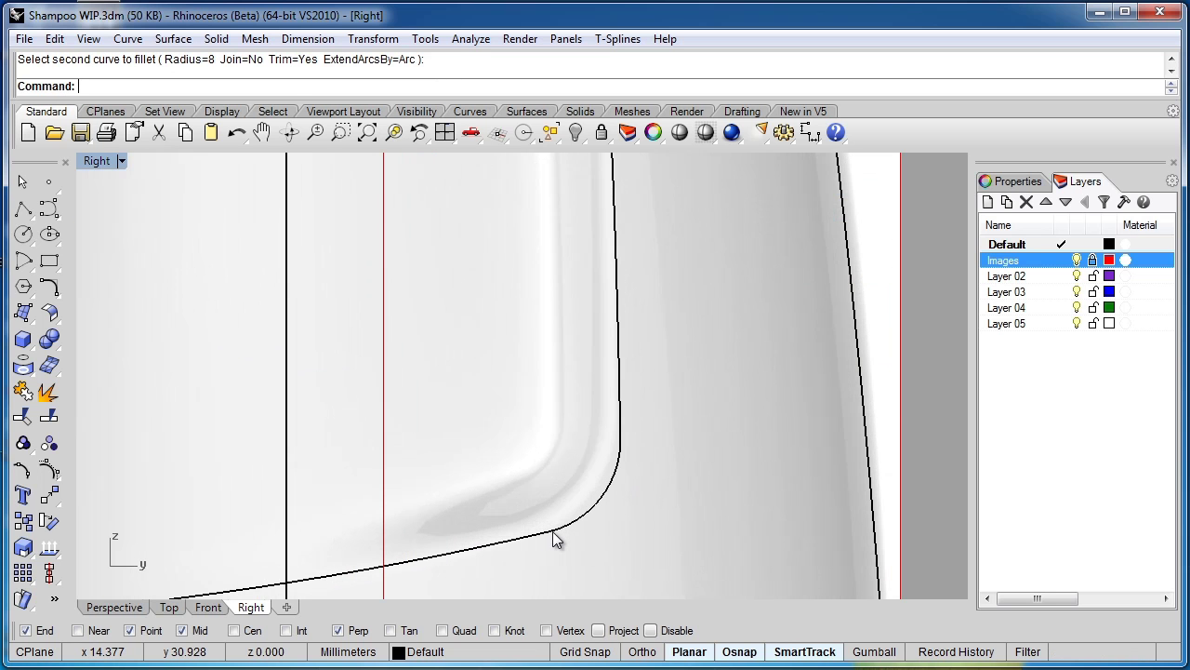
key("ctrl+z")
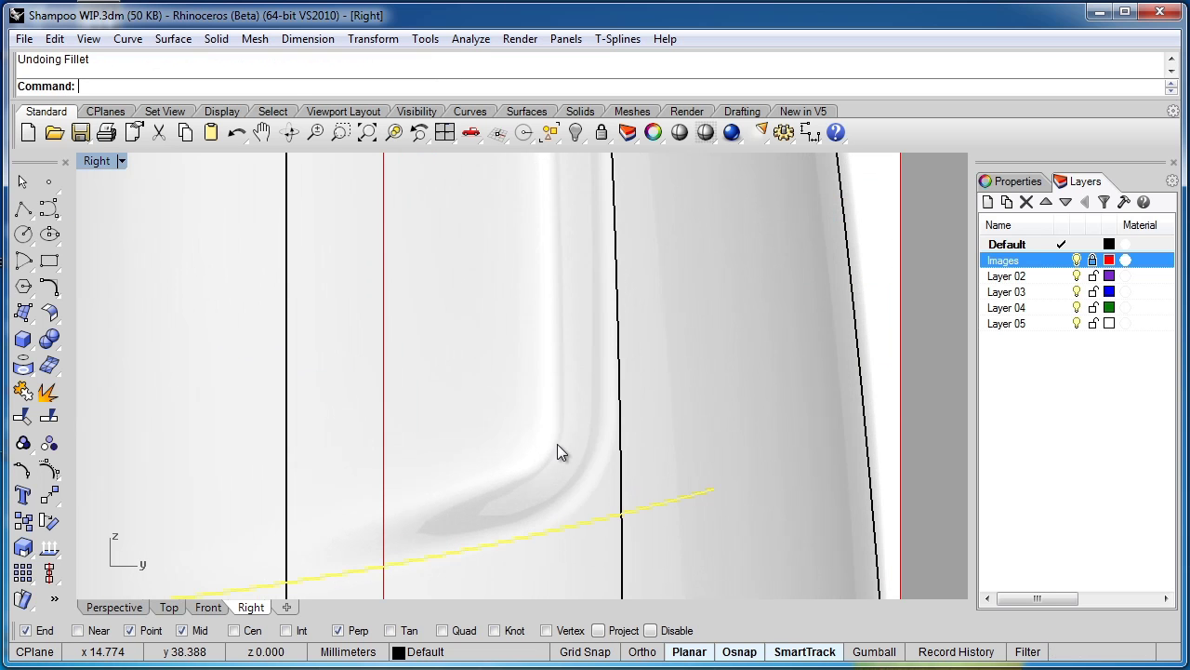
Fillet the long edge curve and the lower edge curve with radius 12.
key("space")
scroll(591, 361, "down", 3)
key("space")
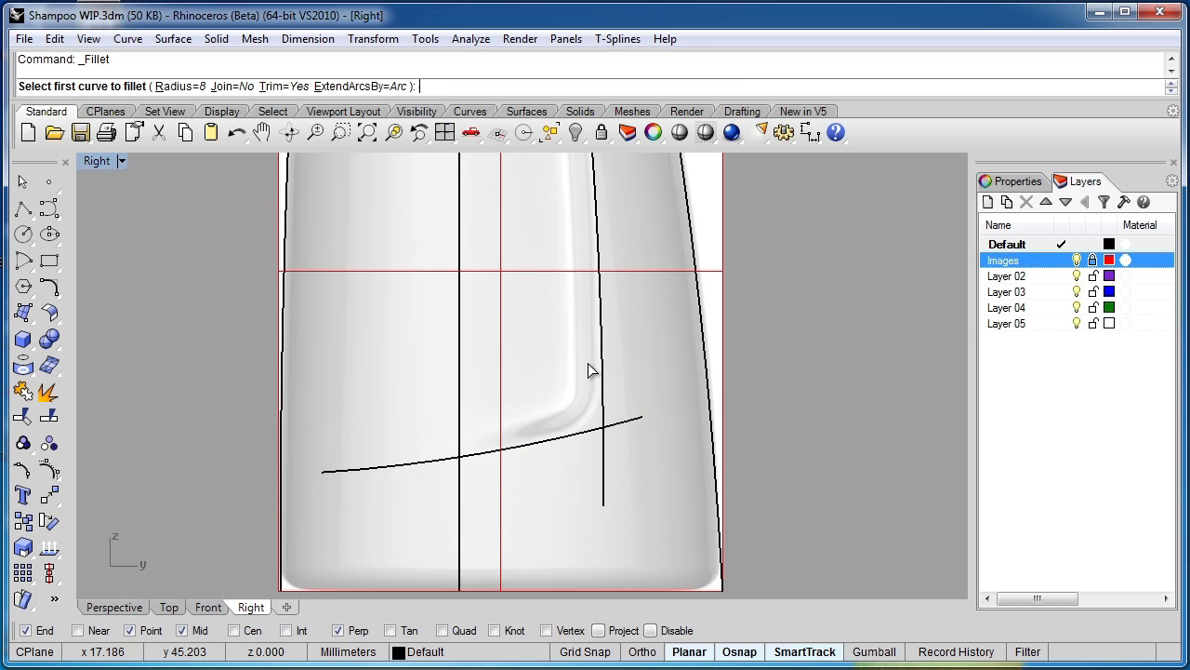
type("12")
key("Return")
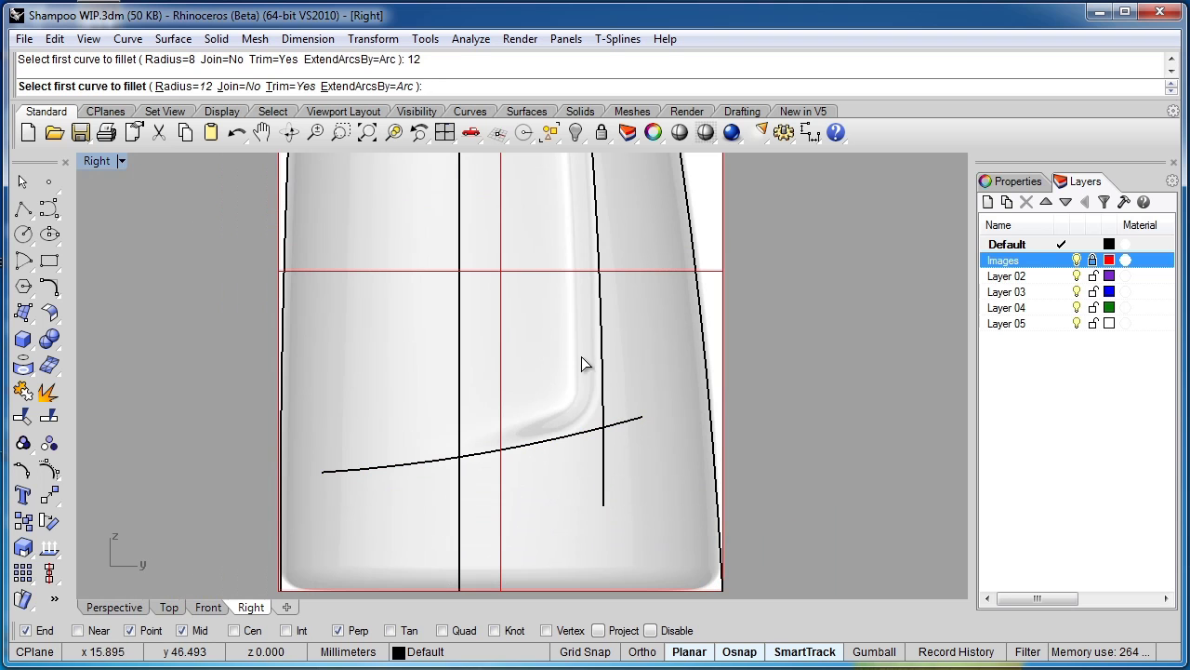
left_click(603, 359)
left_click(556, 445)
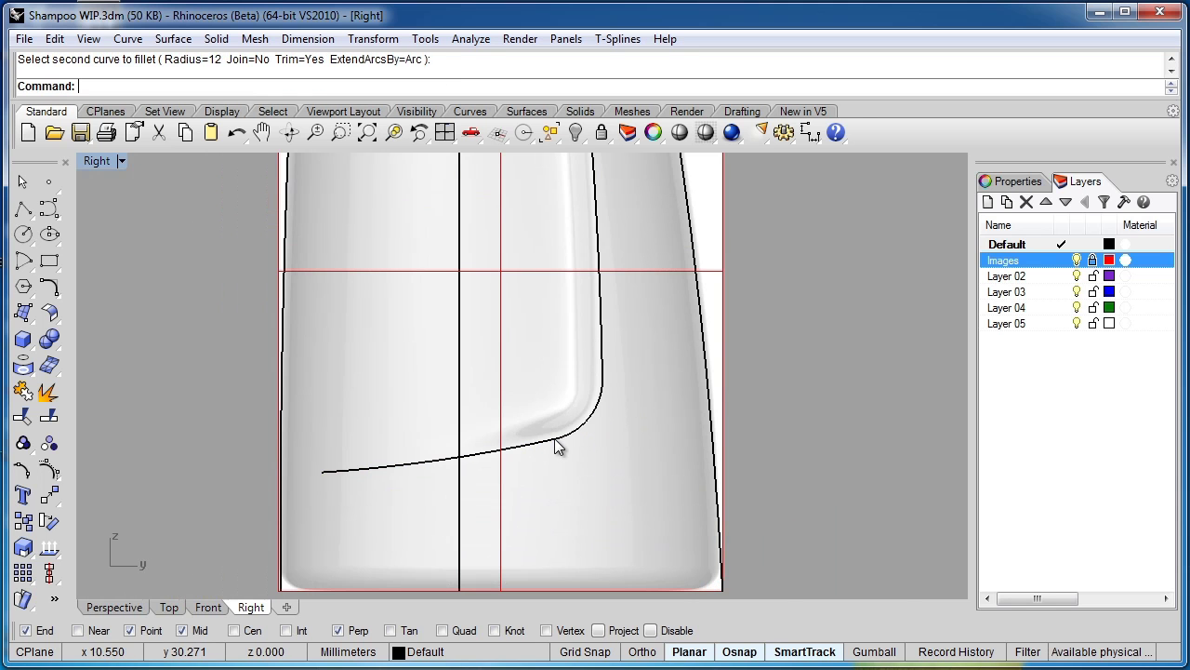
scroll(582, 429, "up", 8)
scroll(582, 428, "down", 12)
Try a radius 12 fillet between the upper edge curve and the long edge curve.
right_click_drag(643, 311, 655, 525)
scroll(571, 239, "up", 3)
key("Return")
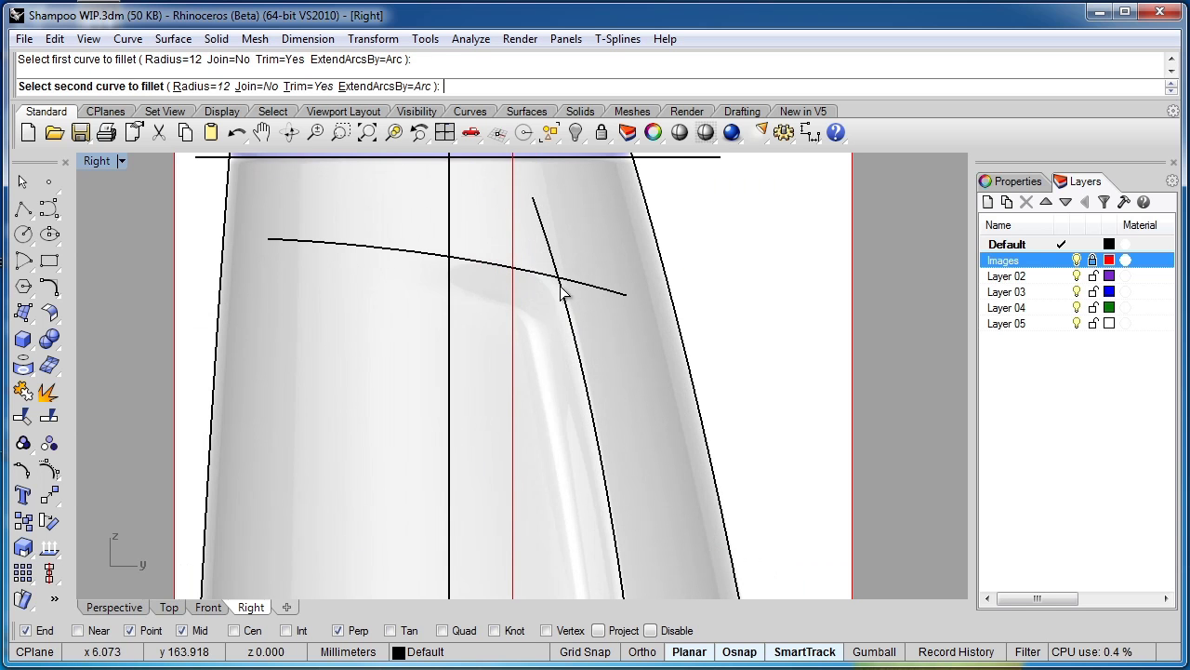
left_click(564, 295)
left_click(565, 297)
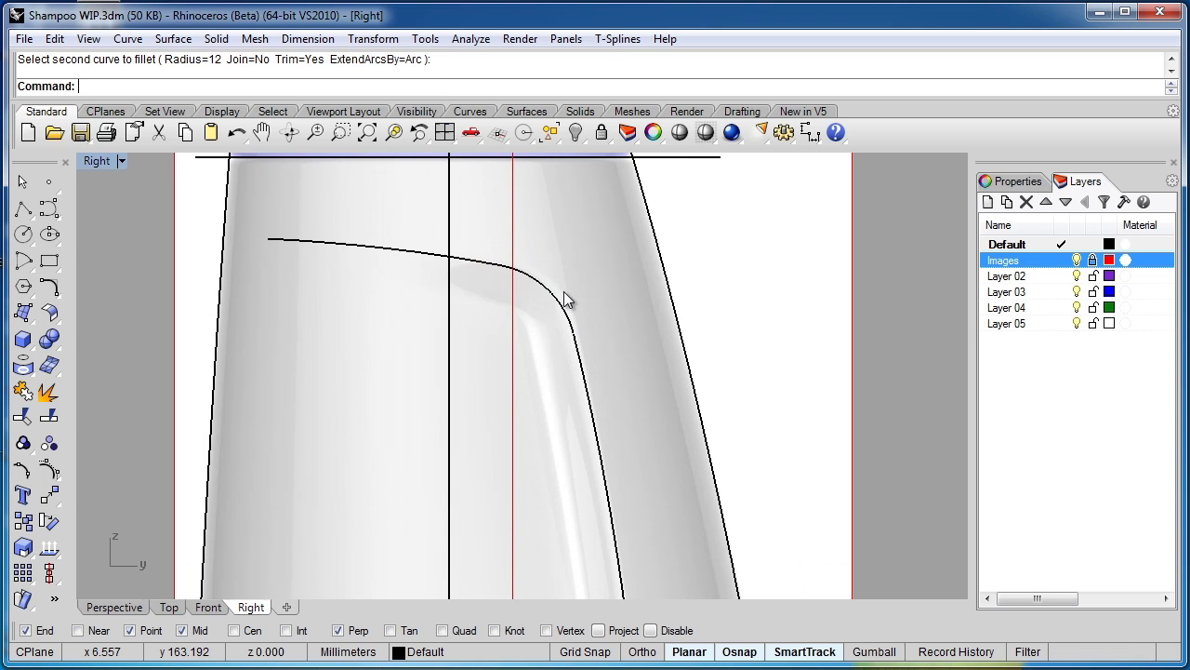
scroll(550, 301, "up", 2)
scroll(550, 303, "down", 3)
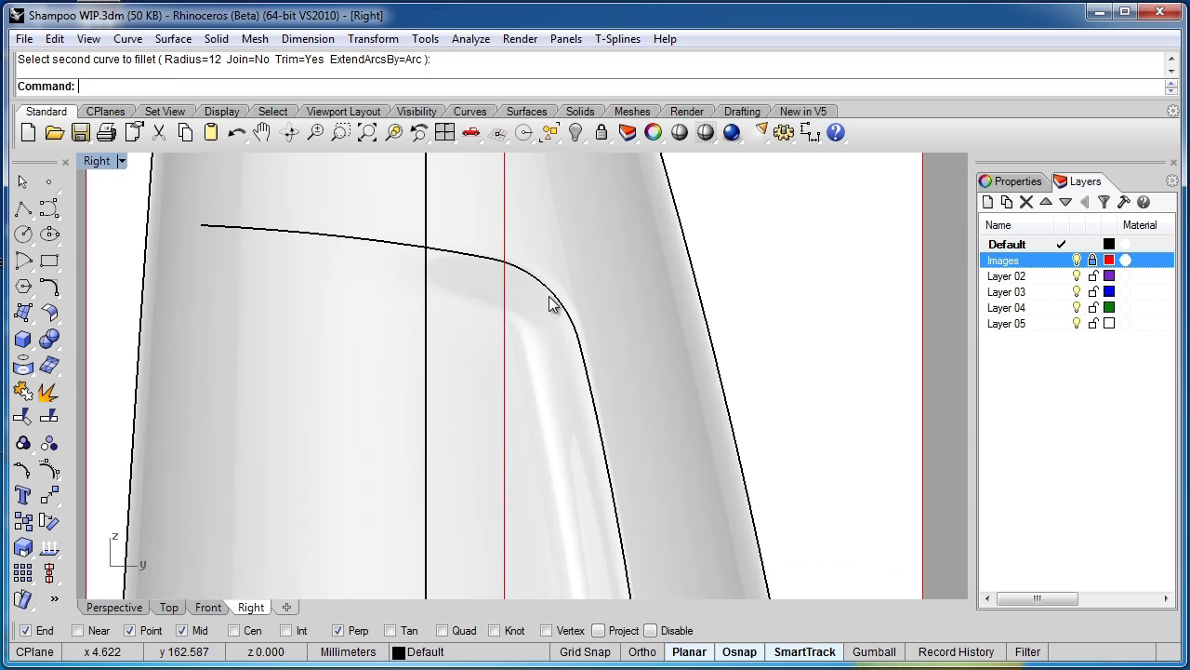
key("ctrl+z")
Fillet the upper edge curve and the long edge curve with radius 10.
key("Return")
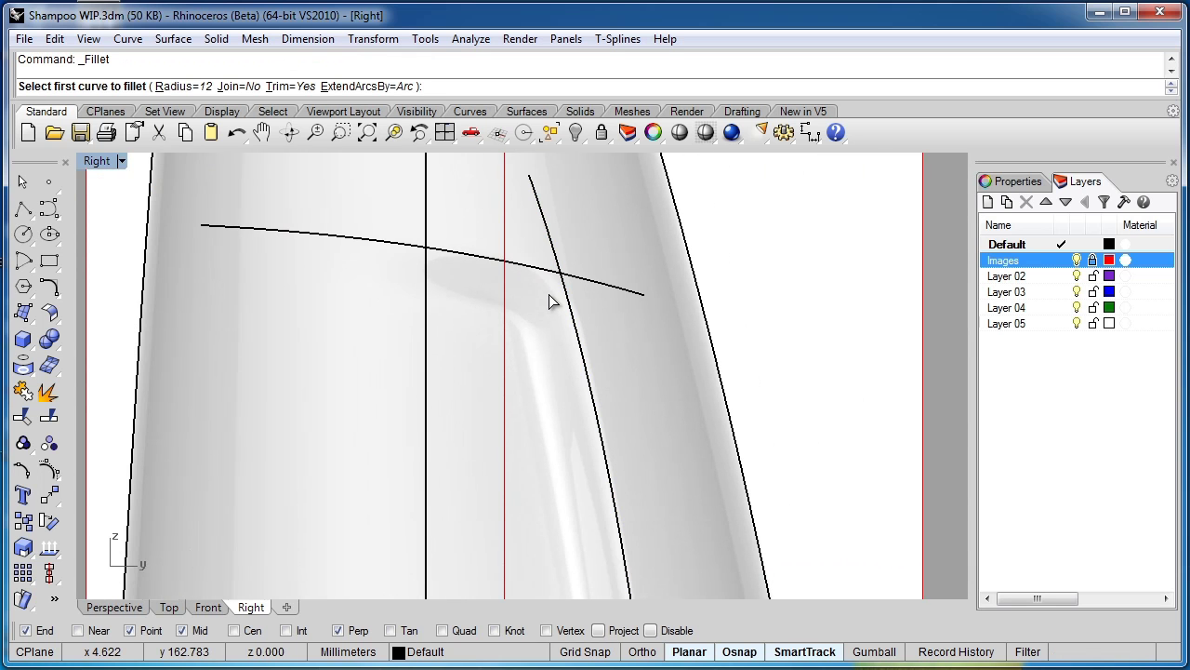
type("10")
key("Return")
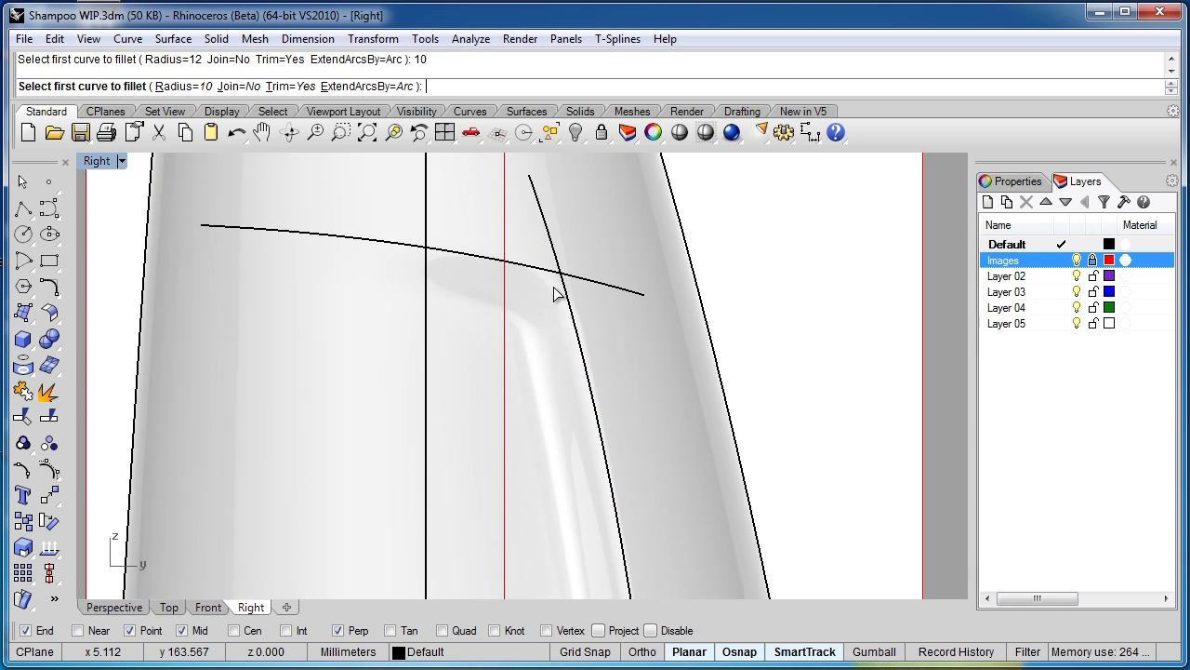
left_click(553, 289)
left_click(564, 306)
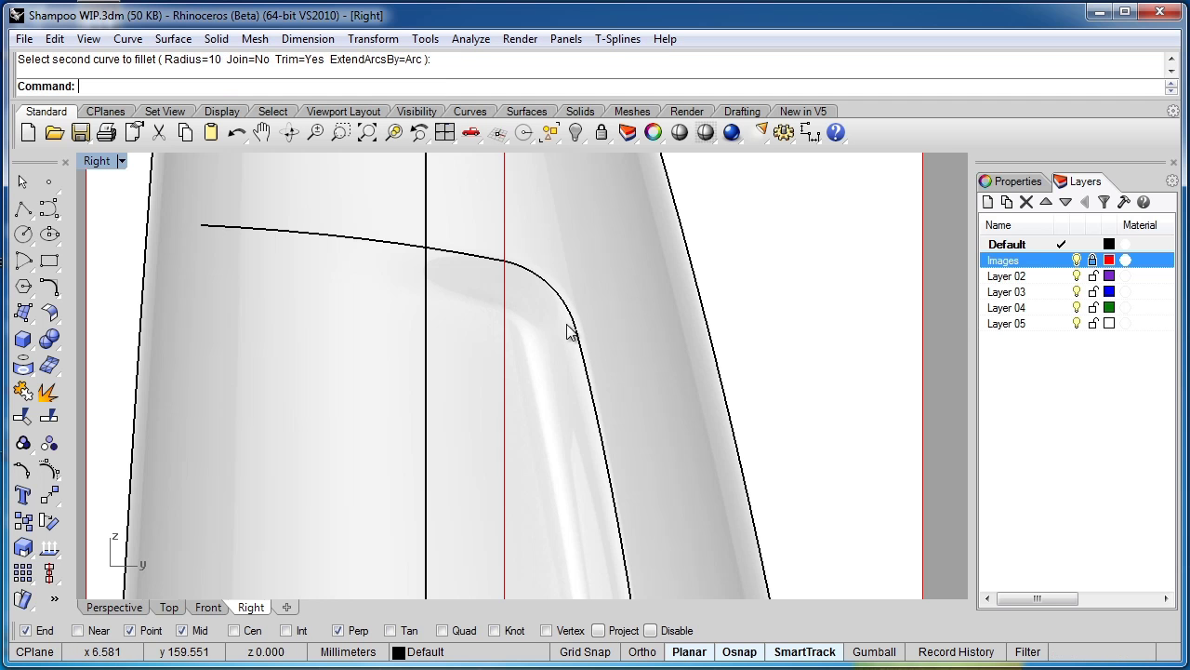
scroll(563, 339, "down", 3)
scroll(584, 311, "up", 2)
scroll(585, 302, "down", 4)
right_click_drag(562, 433, 478, 379)
scroll(590, 333, "down", 2)
scroll(485, 384, "down", 1)
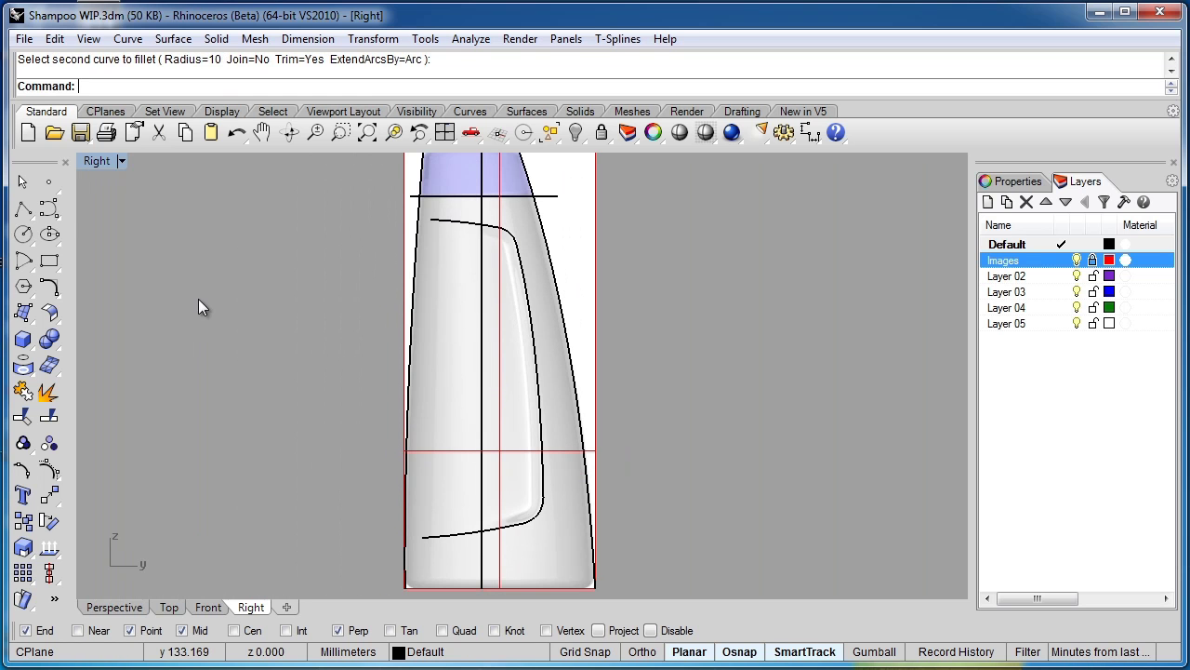
Draw a three-point curve down the recess's open side, crossing both the upper and lower edge curves and ending at about Z 16.
left_click(52, 233)
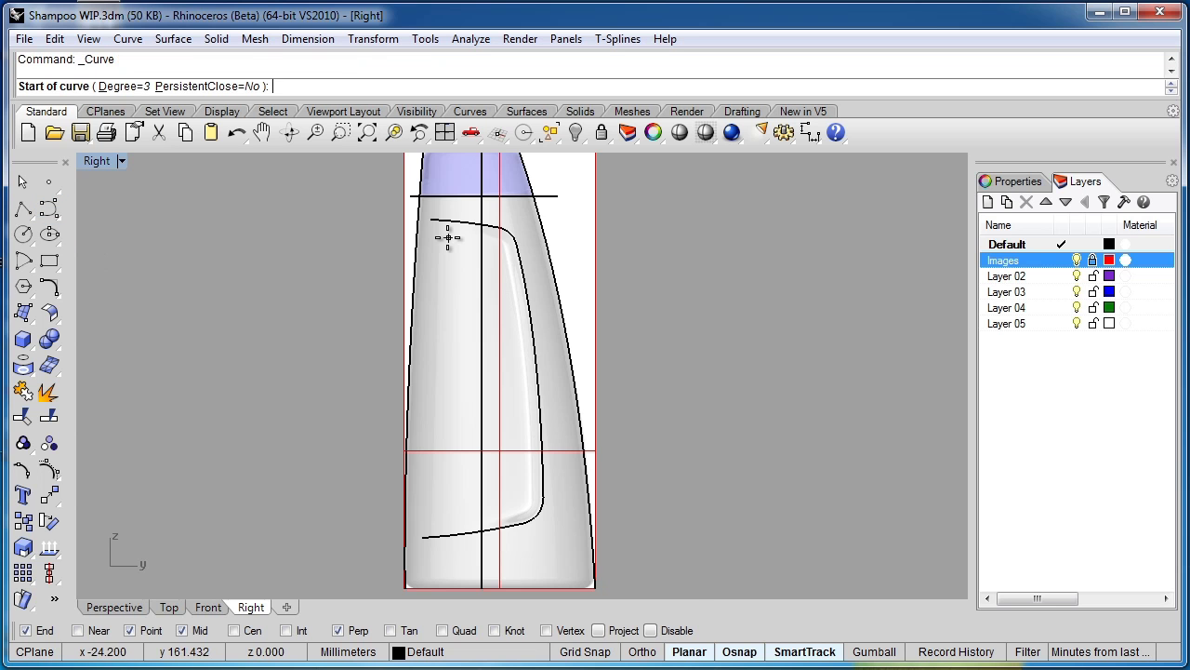
scroll(446, 234, "up", 5)
left_click(445, 181)
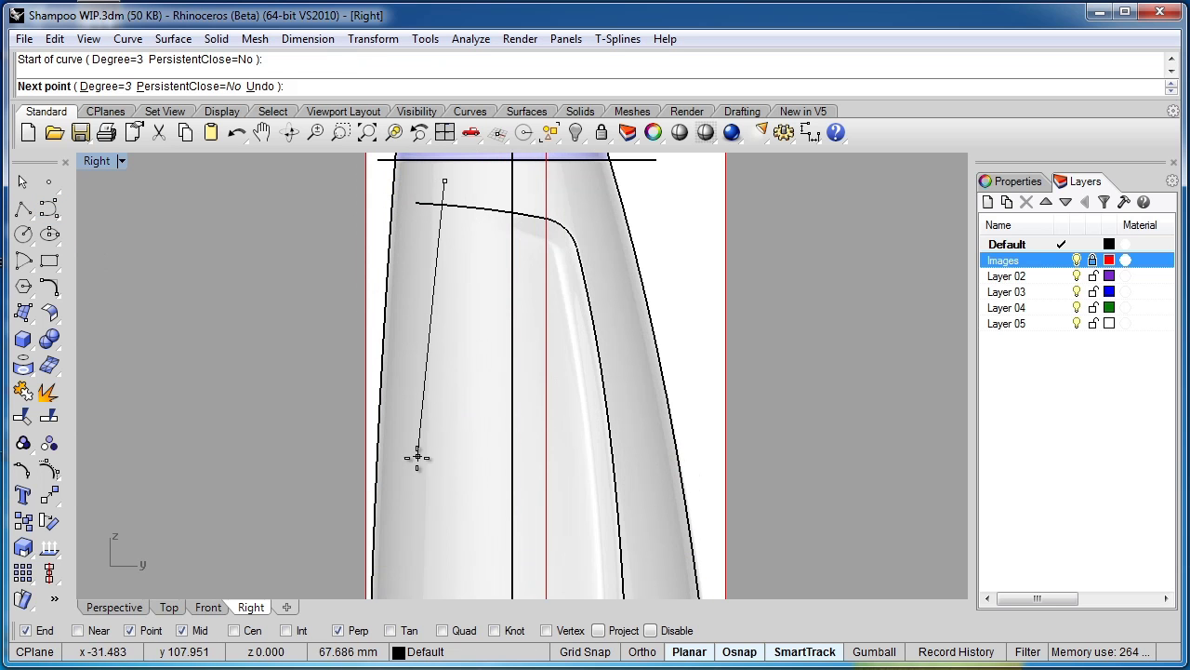
left_click(429, 530)
scroll(430, 521, "down", 3)
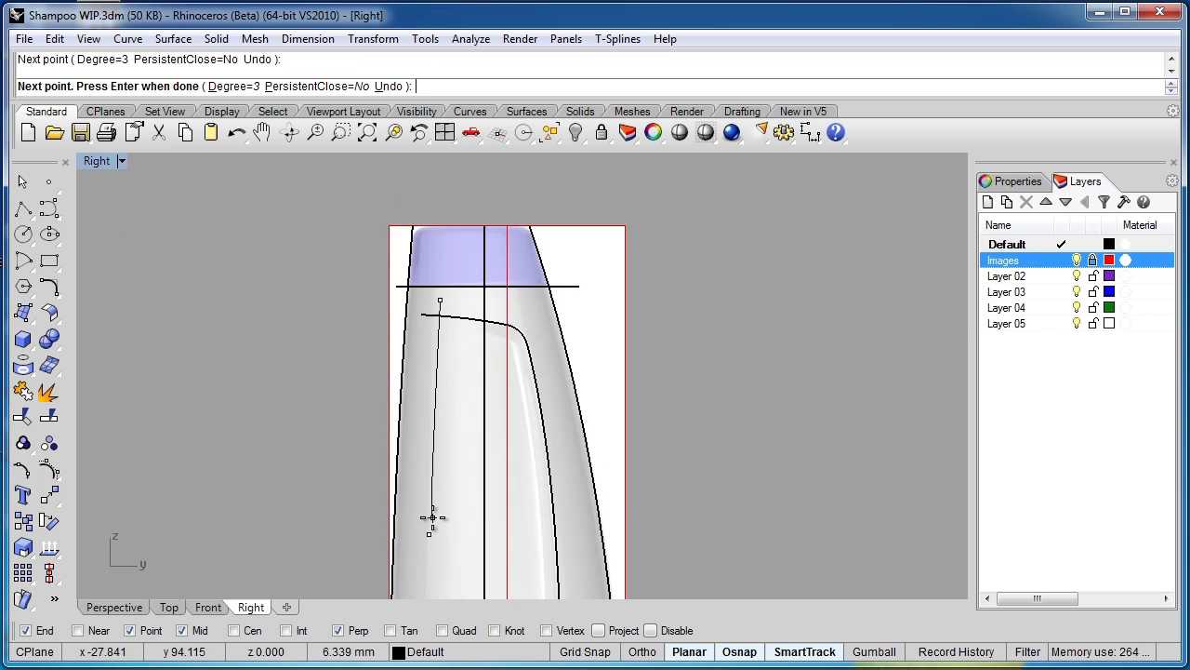
scroll(494, 384, "up", 1)
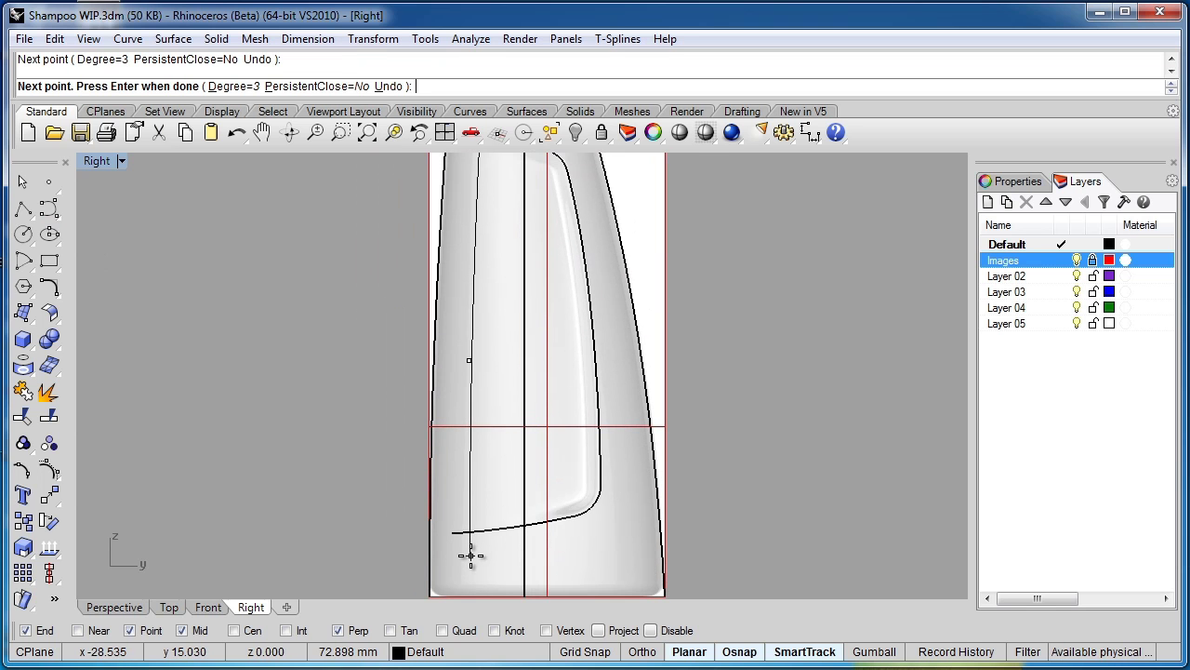
left_click(474, 553)
key("Return")
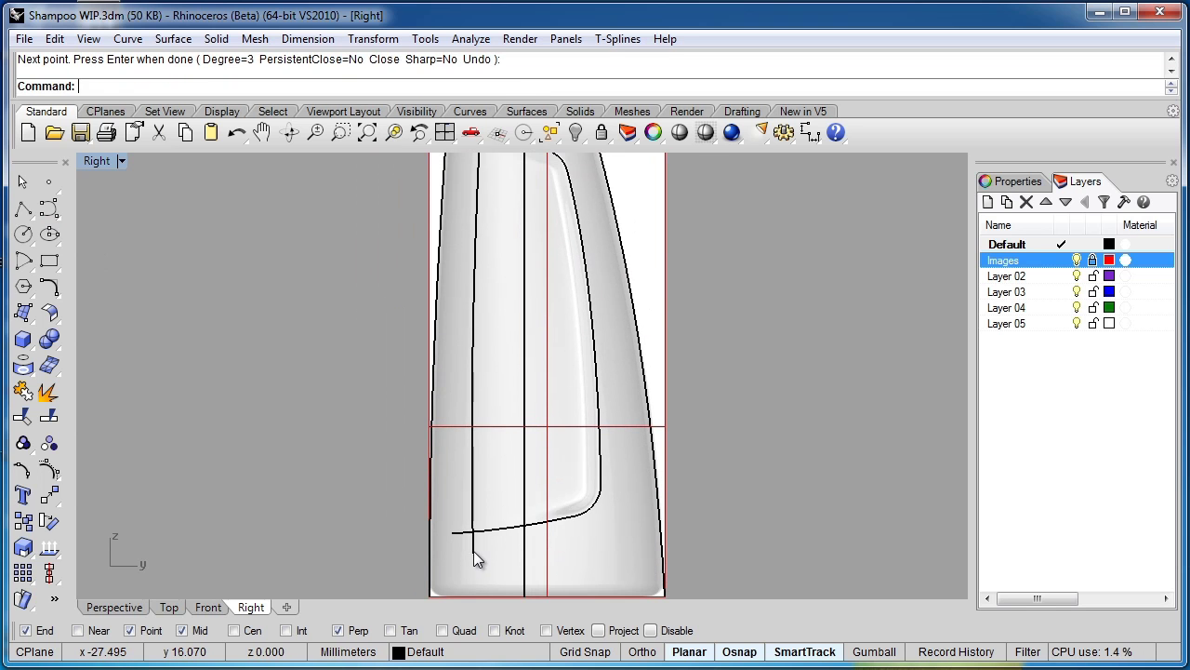
scroll(528, 517, "down", 1)
right_click_drag(509, 453, 525, 473)
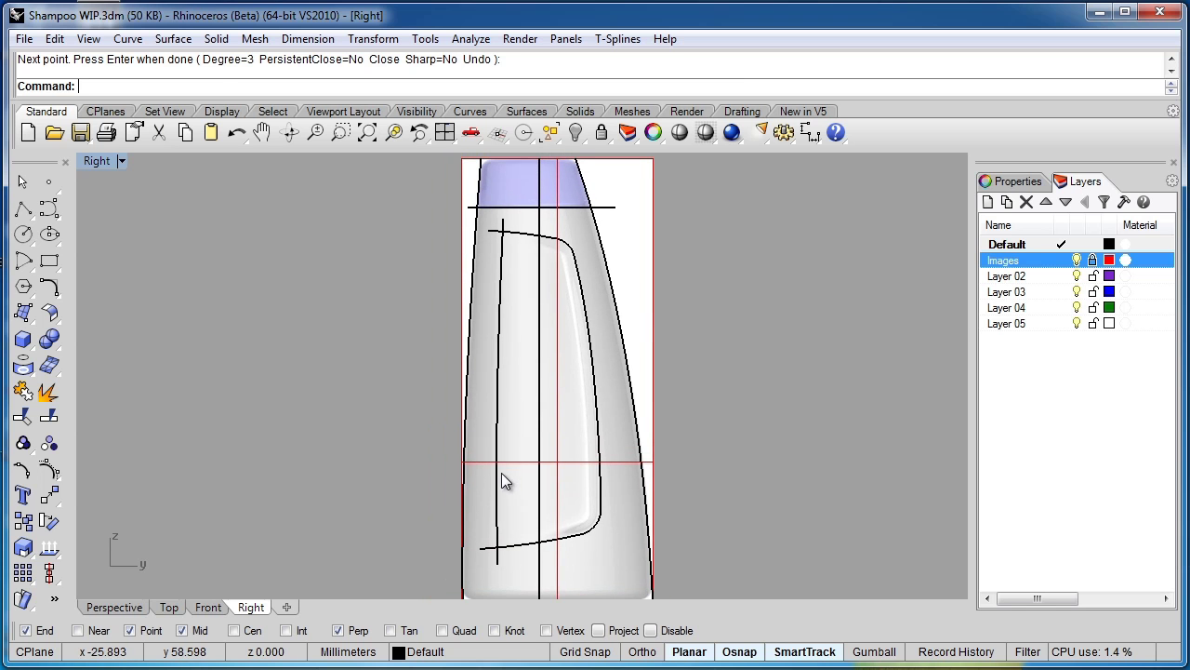
Trim the overlapping ends of the recess's open-side curve and upper edge curve at their crossing.
left_click(497, 475)
left_click(518, 546, "shift")
left_click(523, 237, "shift")
scroll(502, 249, "up", 2)
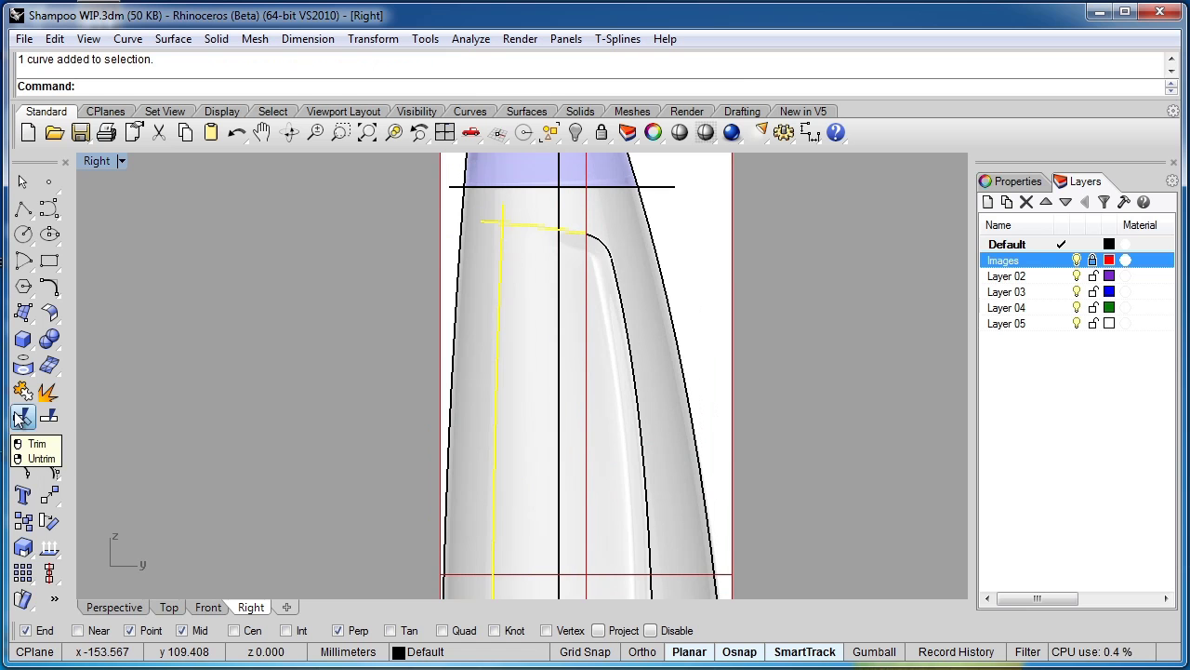
left_click(22, 417)
left_click(502, 212)
left_click(494, 223)
scroll(521, 351, "down", 2)
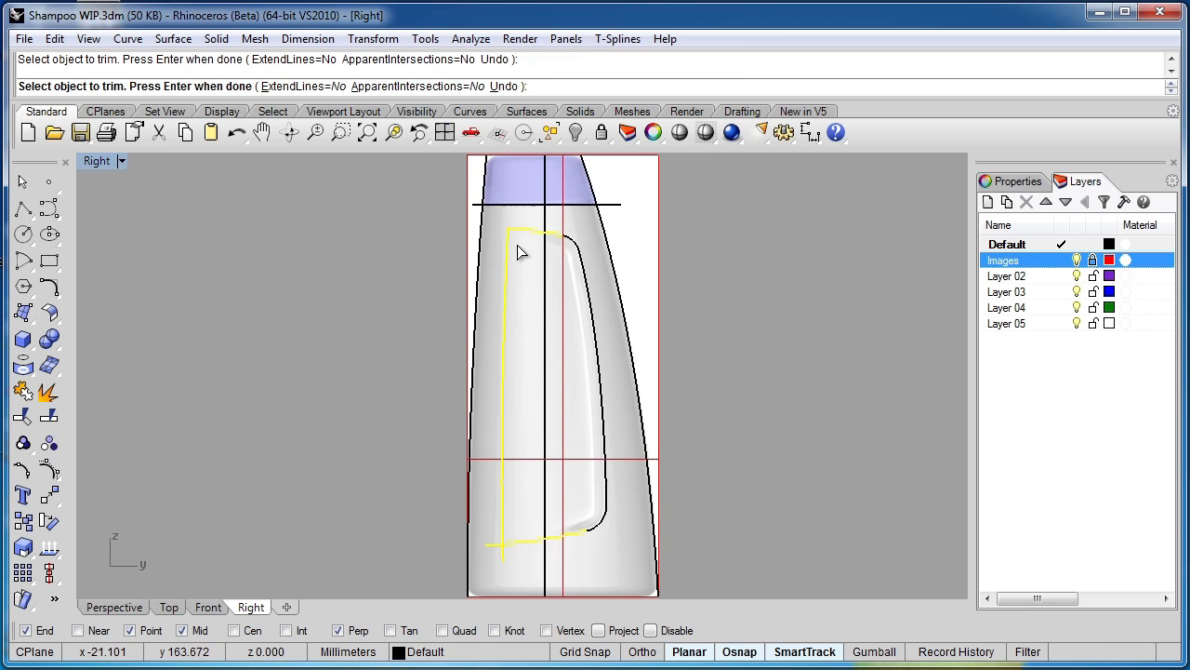
Trim the overlapping ends of the open-side curve and lower edge curve at the recess's lower corner.
right_click_drag(499, 565, 501, 475)
scroll(502, 474, "up", 8)
left_click(517, 452)
left_click(496, 437)
key("Return")
Join the recess's upper edge, long edge, lower edge and both fillets into one curve, leaving out the open-side curve.
scroll(589, 505, "down", 3)
left_click(514, 261)
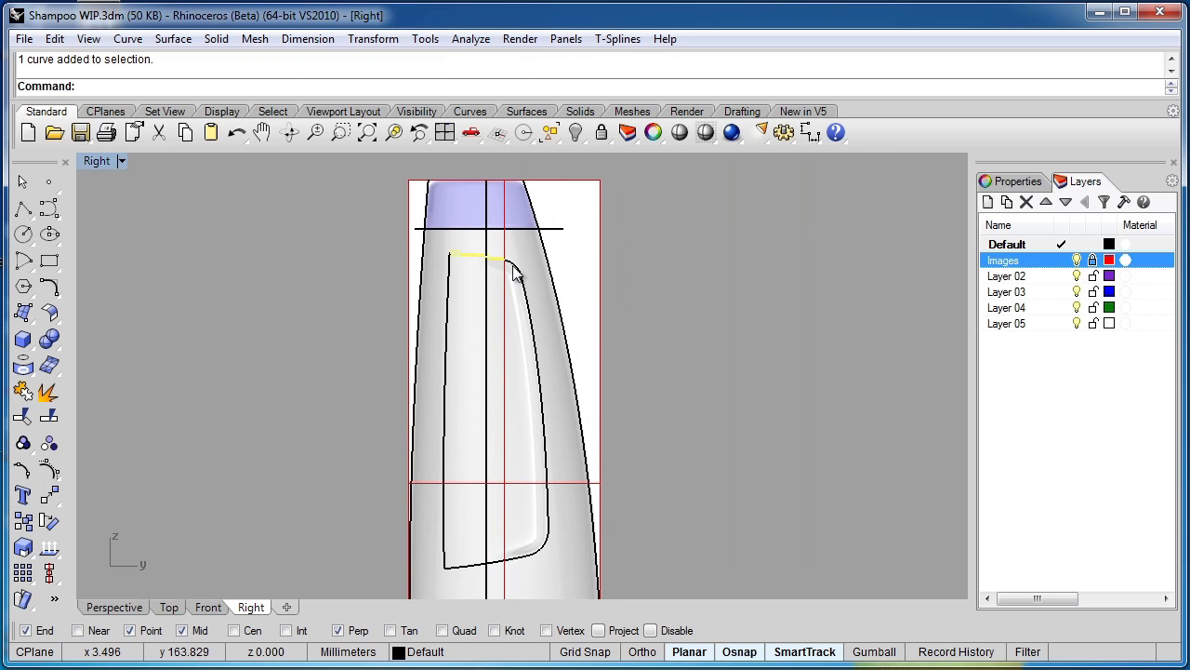
left_click(527, 300, "shift")
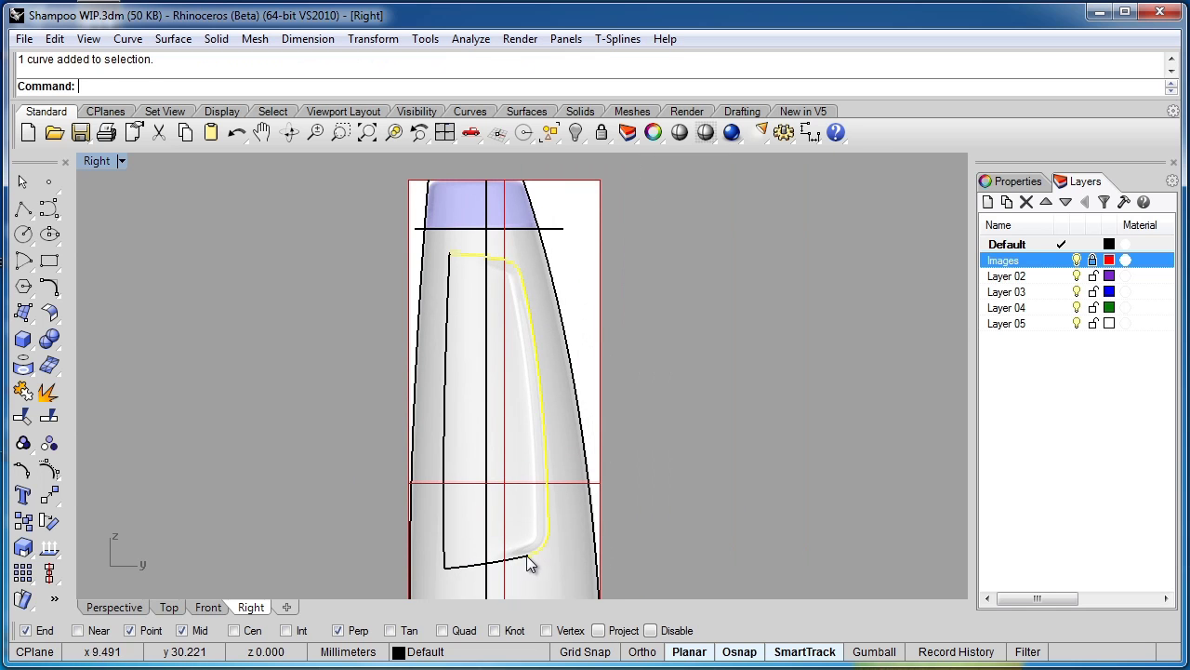
left_click(523, 556, "shift")
middle_click(610, 341)
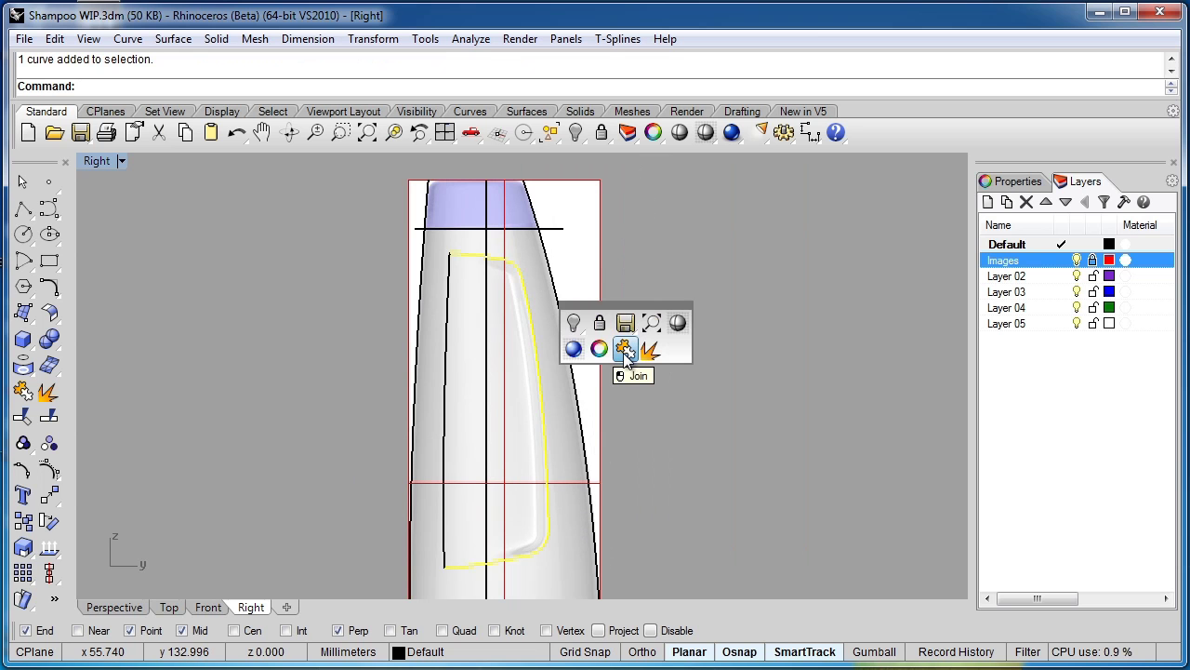
left_click(625, 354)
left_click(643, 405)
Hide the Images layer so that only the bottle's curves are displayed.
right_click_drag(686, 454, 657, 405)
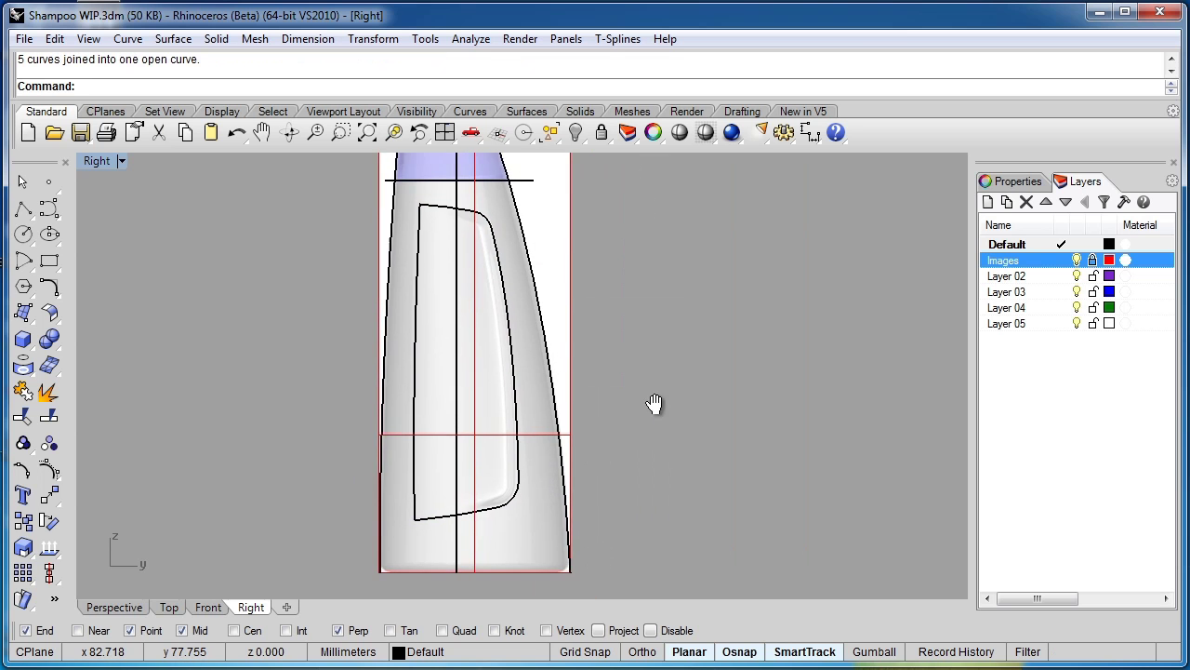
scroll(656, 414, "down", 1)
scroll(577, 465, "down", 1)
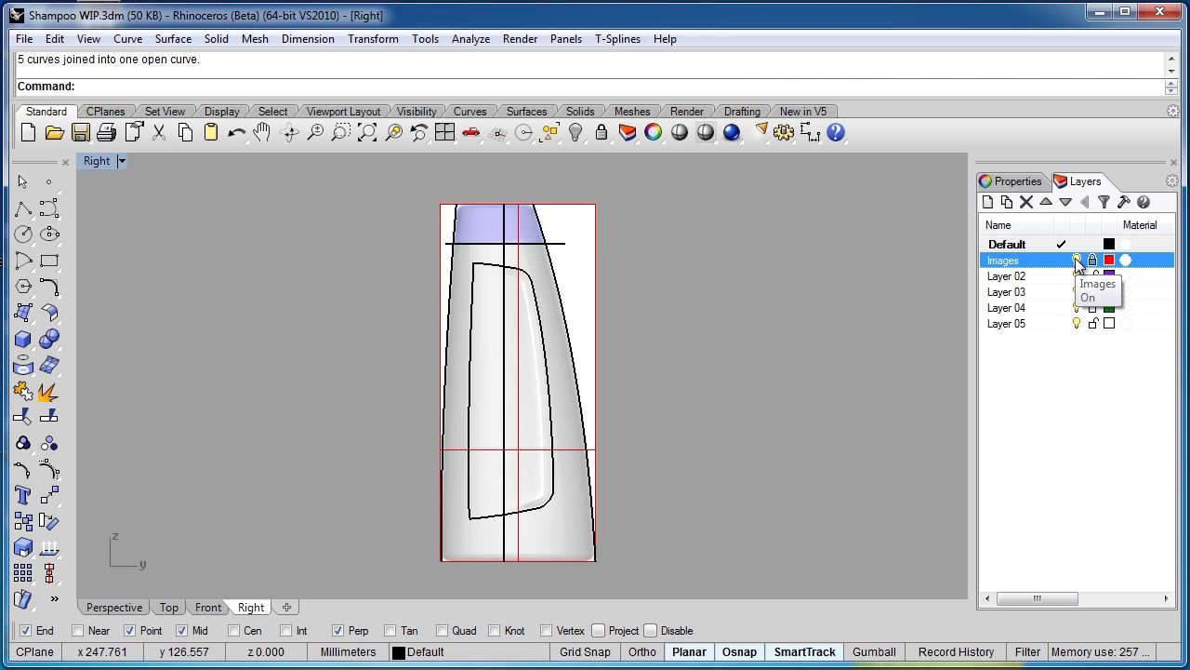
left_click(1077, 260)
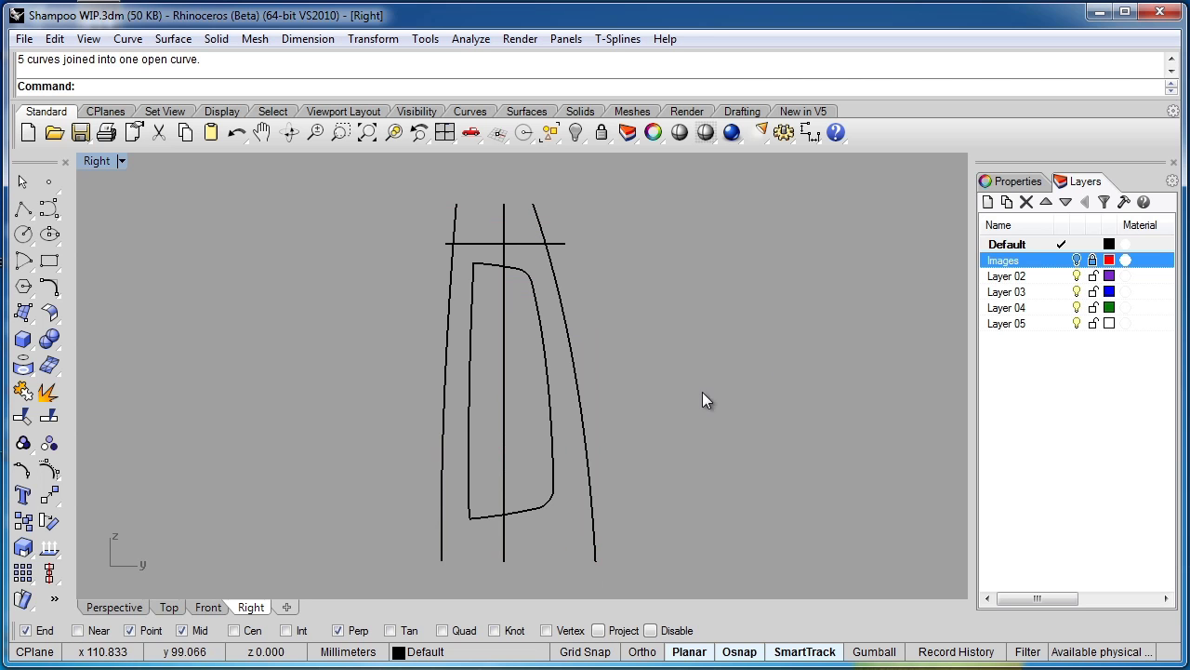
Examine the bottle's profile, seam and recess curves from several angles in the Perspective view.
left_click(123, 602)
right_click_drag(353, 483, 463, 386)
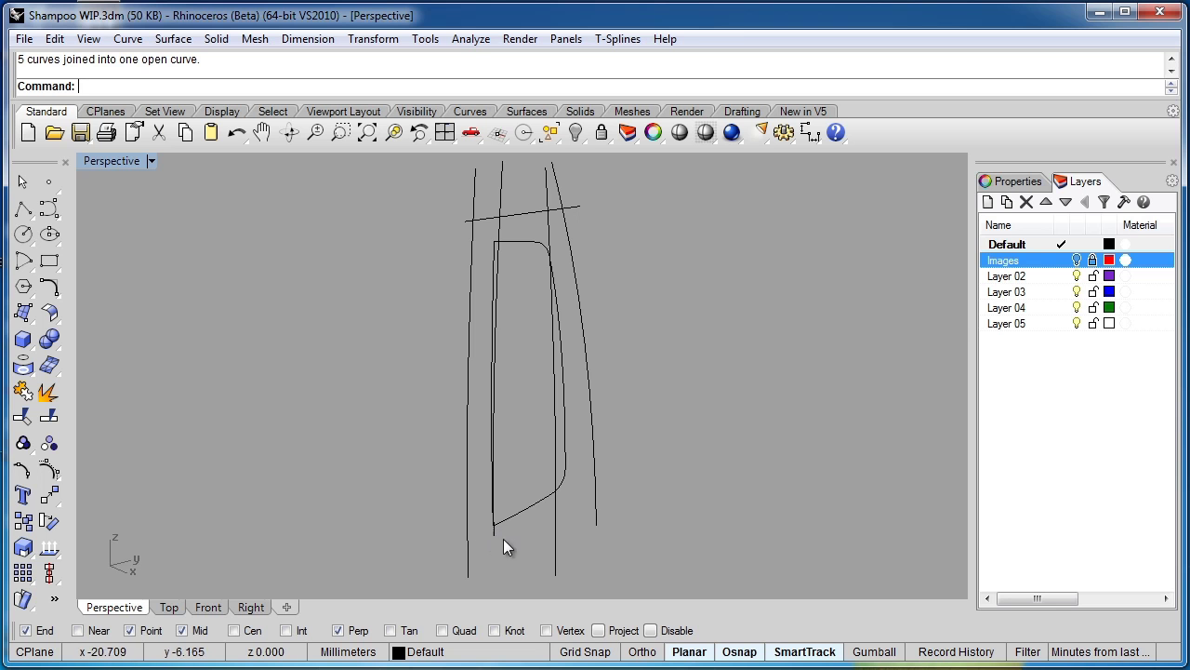
right_click_drag(544, 547, 466, 535)
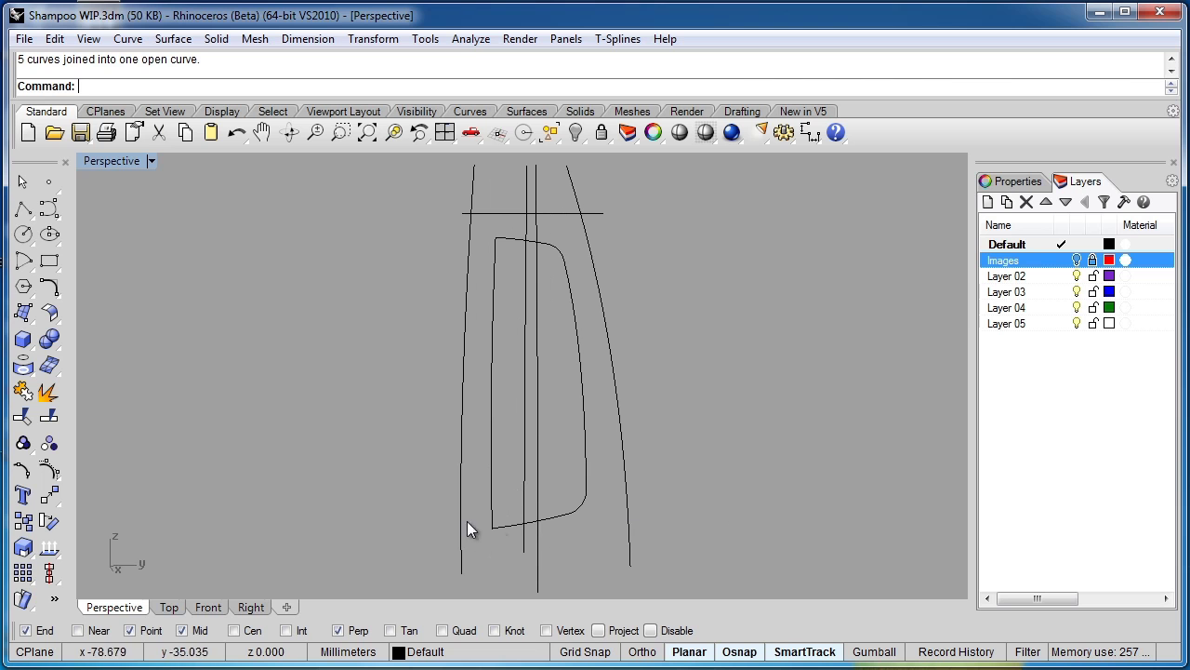
right_click_drag(631, 519, 582, 518)
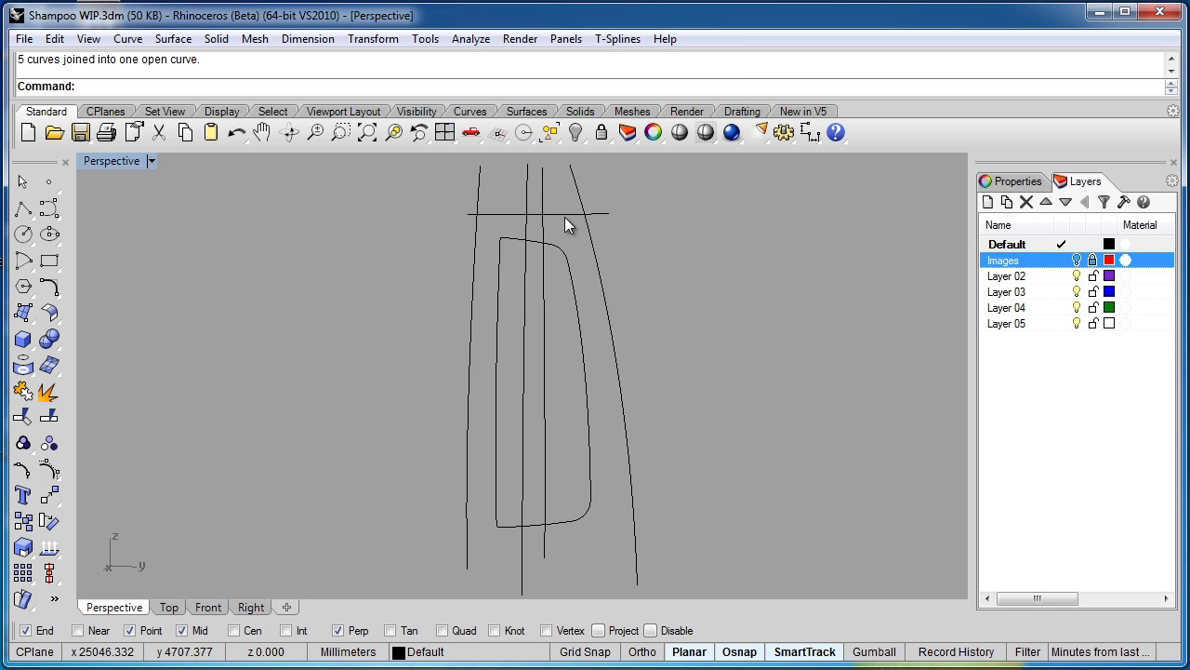
left_click(625, 487)
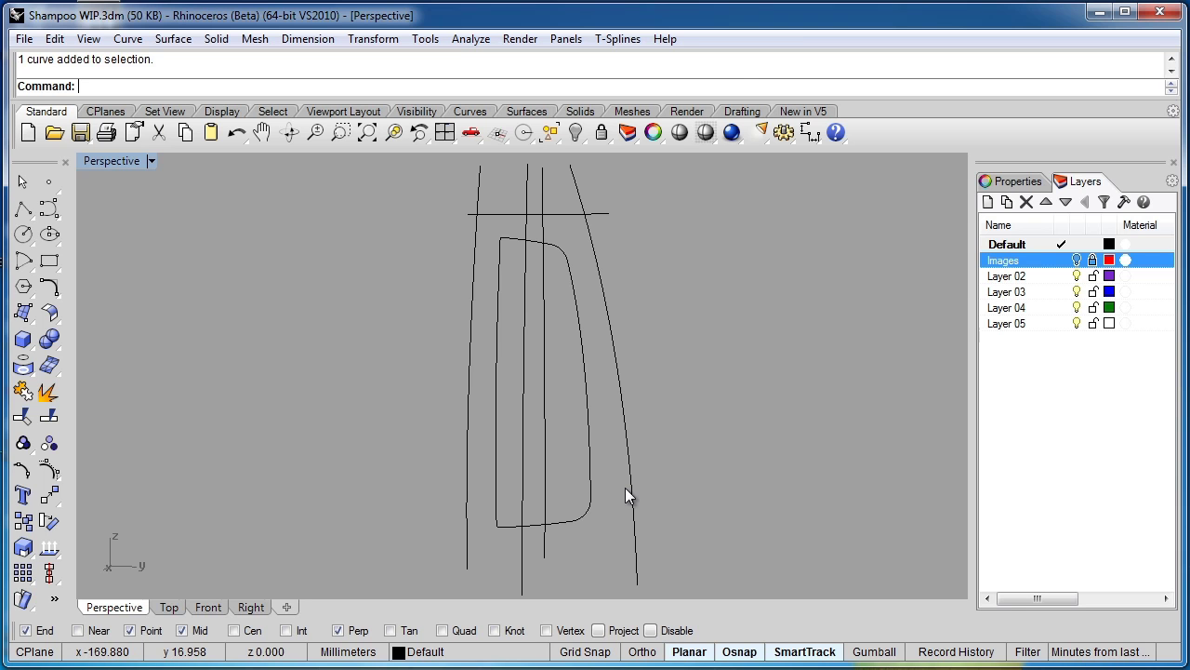
right_click_drag(625, 483, 657, 482)
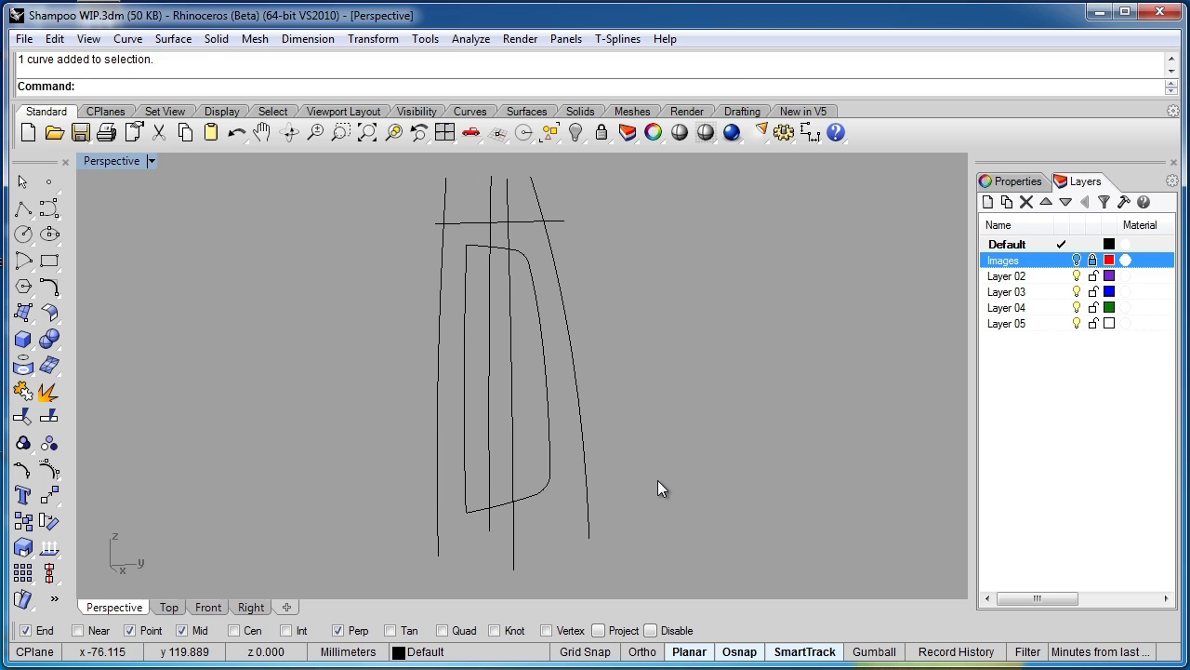